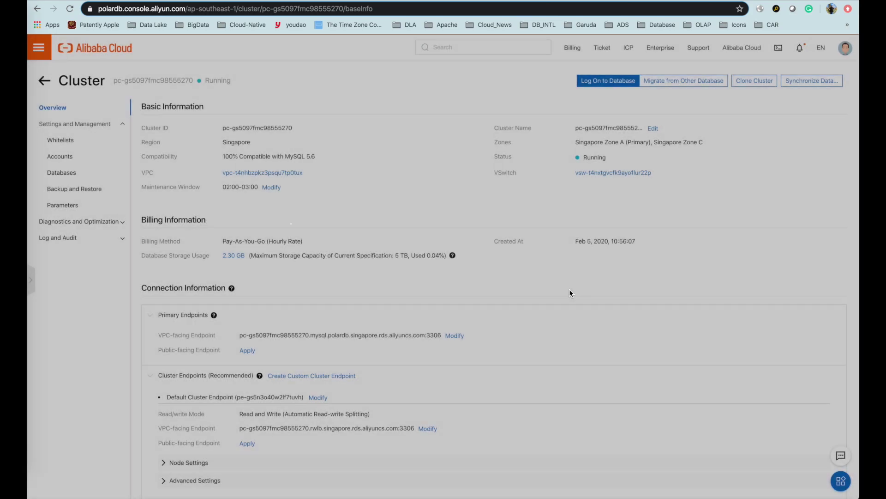
# Apply for a public-facing cluster endpoint with prefix testsync, then reload to show it.
pyautogui.scroll(-3, 377, 303)
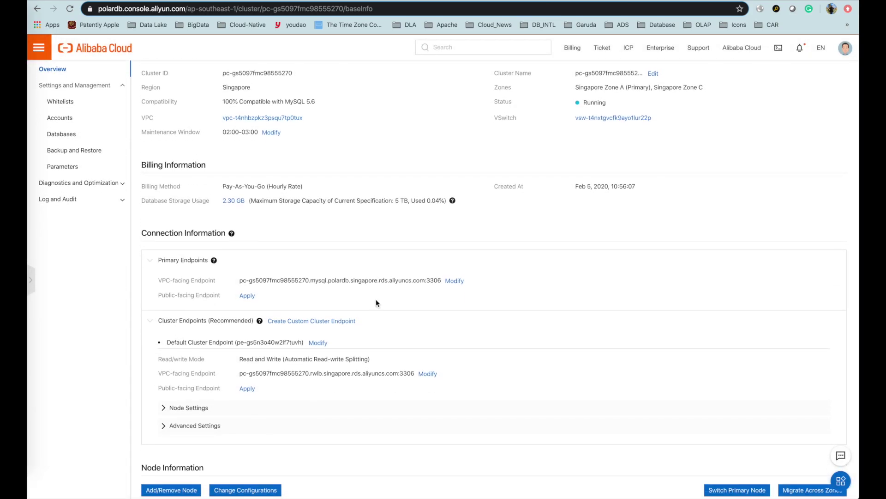
pyautogui.scroll(-1, 377, 302)
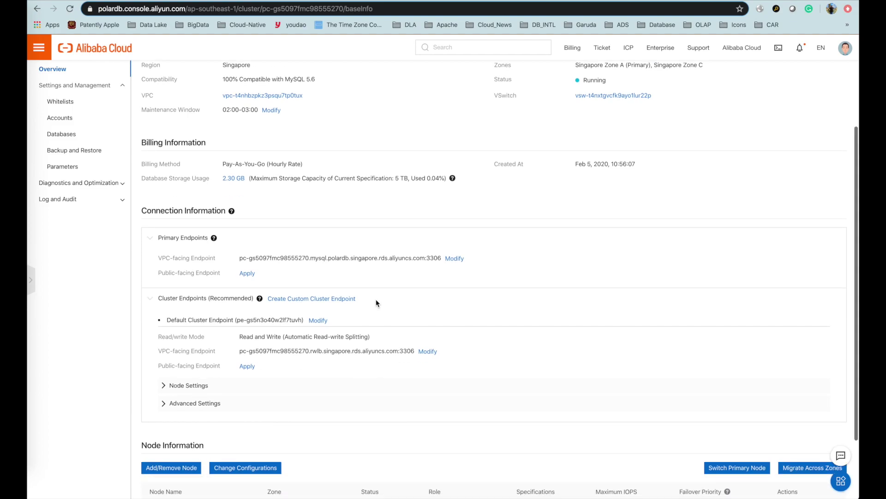
pyautogui.click(247, 366)
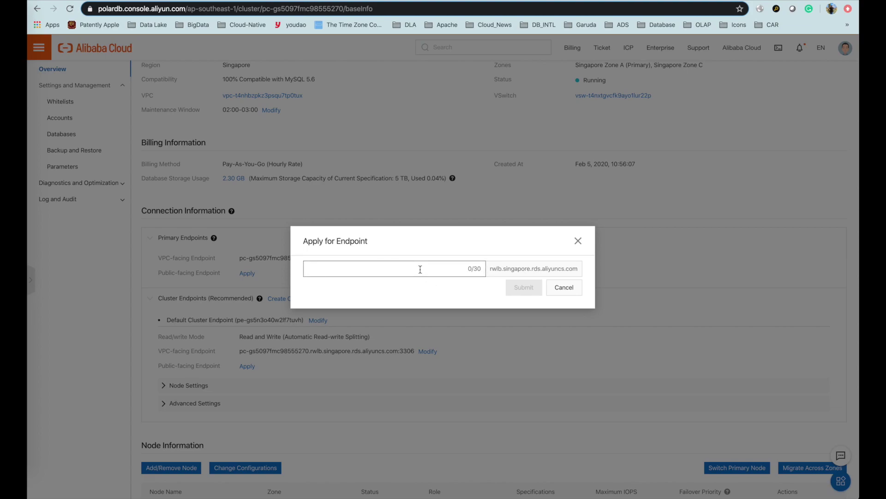
pyautogui.write('test')
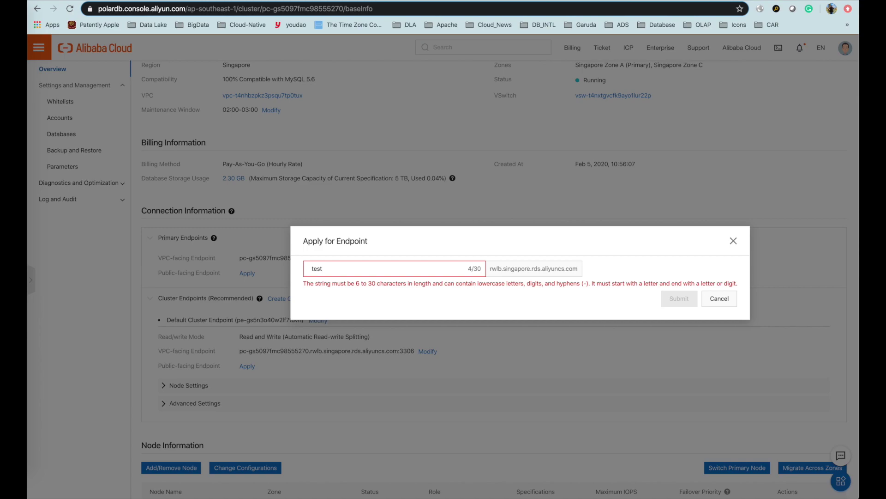
pyautogui.write('sync')
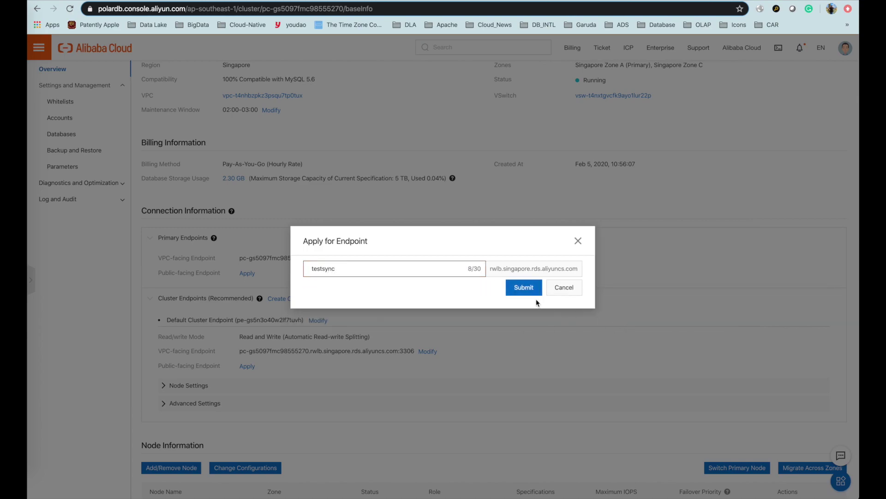
pyautogui.click(521, 290)
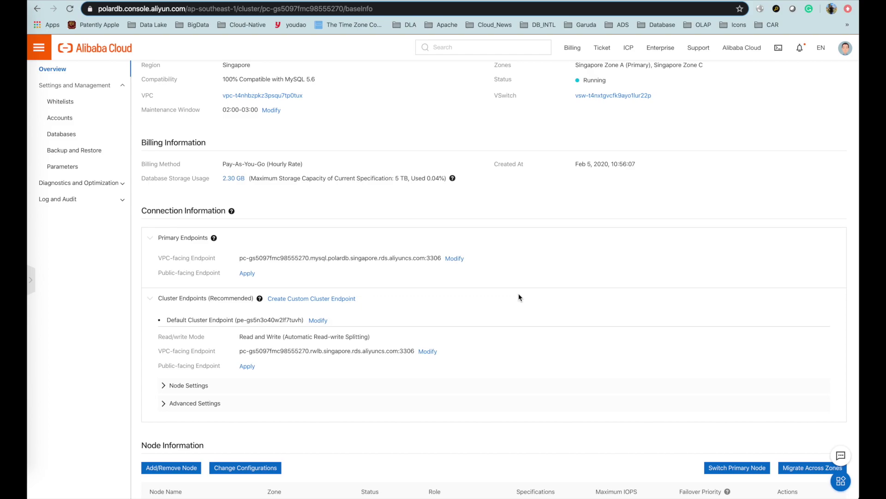
pyautogui.scroll(3, 519, 295)
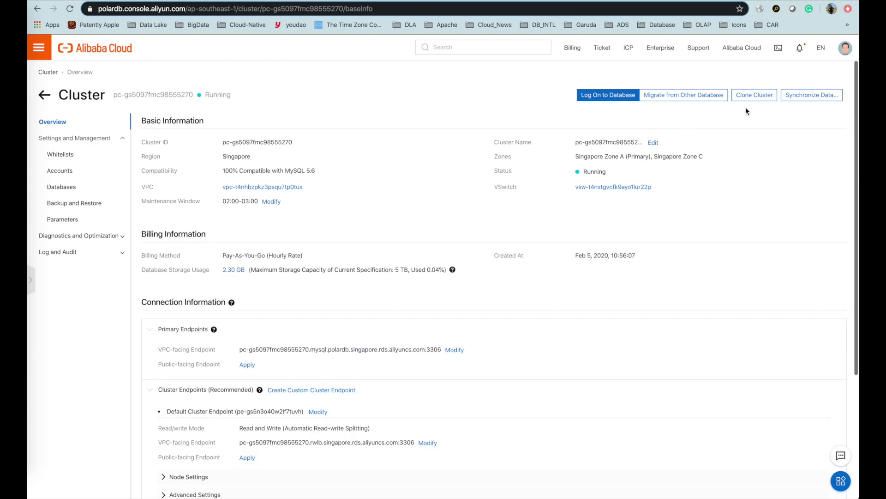
pyautogui.scroll(-2, 543, 307)
pyautogui.scroll(2, 544, 306)
pyautogui.scroll(-3, 544, 307)
pyautogui.press('super+r')
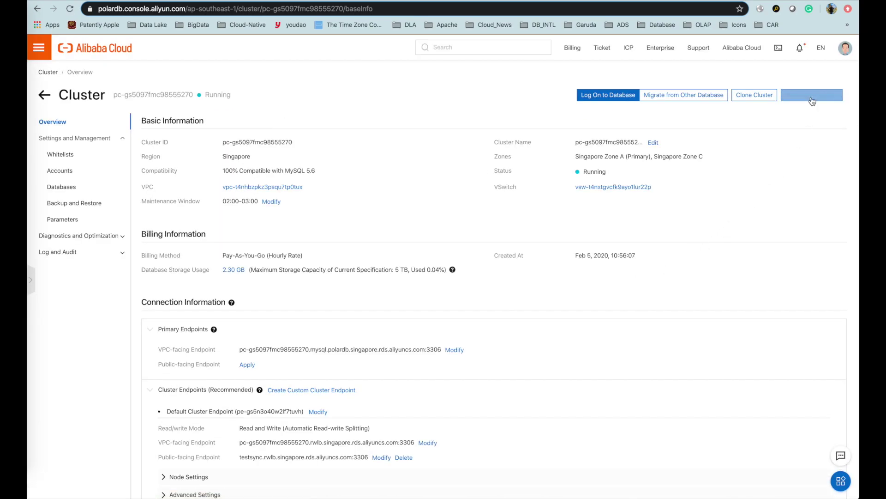
pyautogui.click(803, 96)
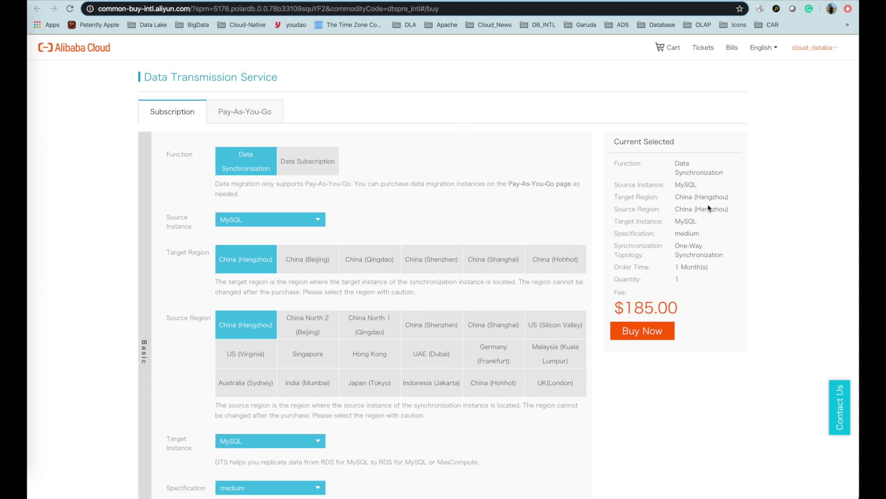
pyautogui.press('super+w')
pyautogui.scroll(-4, 644, 281)
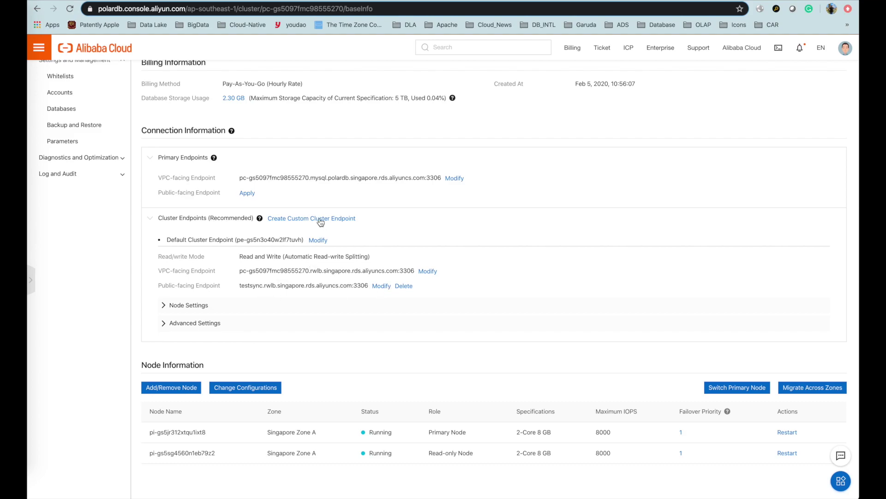
pyautogui.scroll(4, 327, 244)
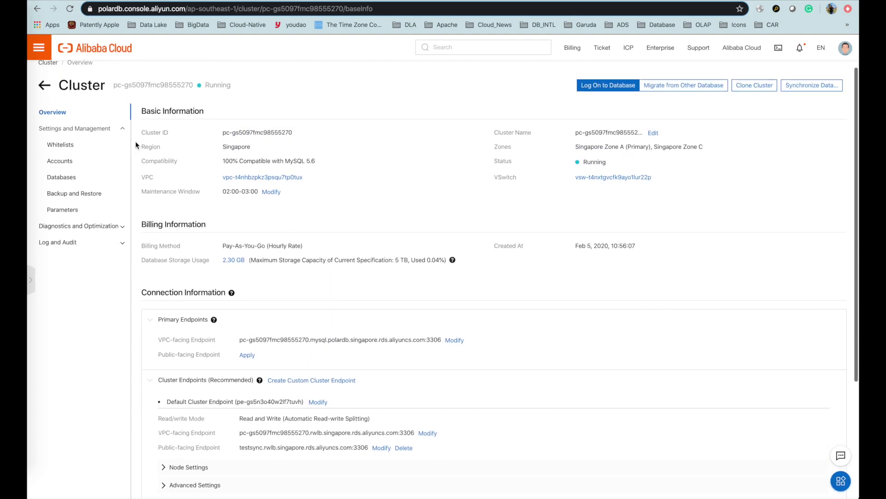
pyautogui.click(60, 145)
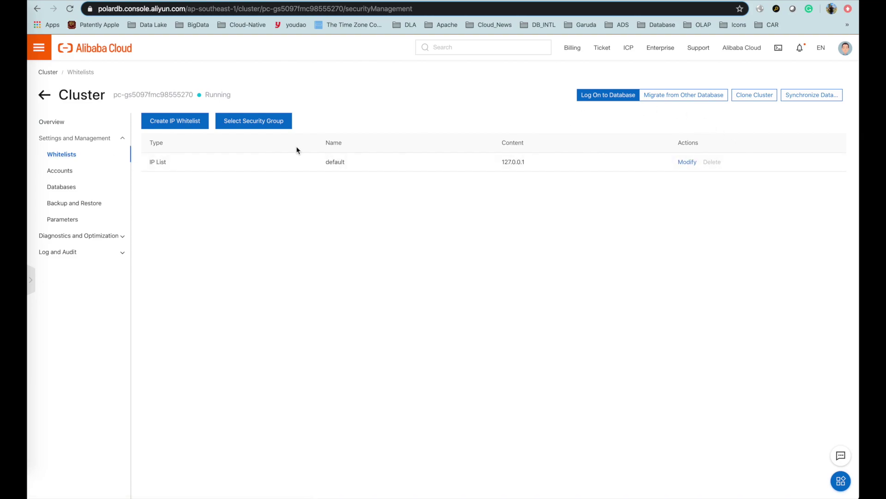
# Create an IP whitelist named test that allows 0.0.0.0/0.
pyautogui.click(162, 122)
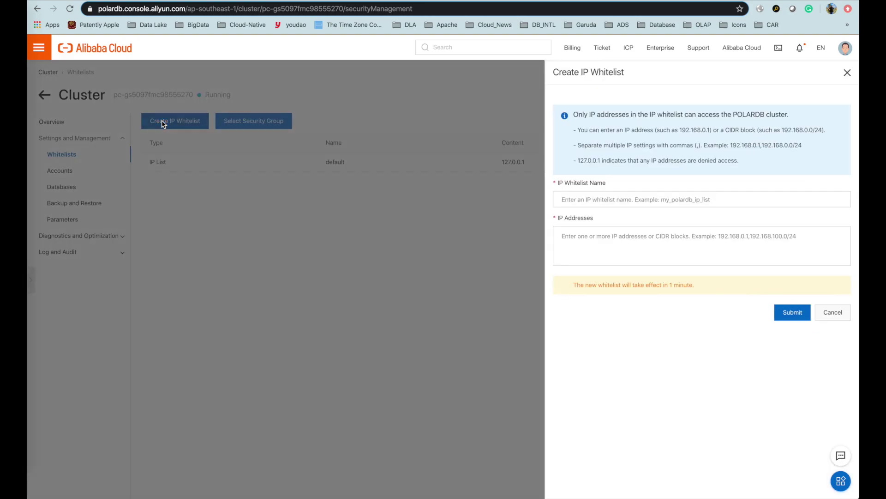
pyautogui.write('test')
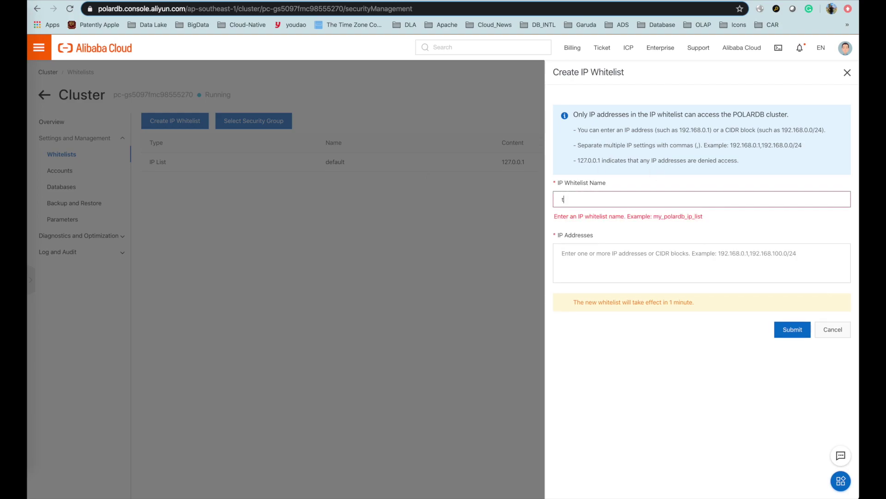
pyautogui.click(594, 251)
pyautogui.write('0.0.0.0')
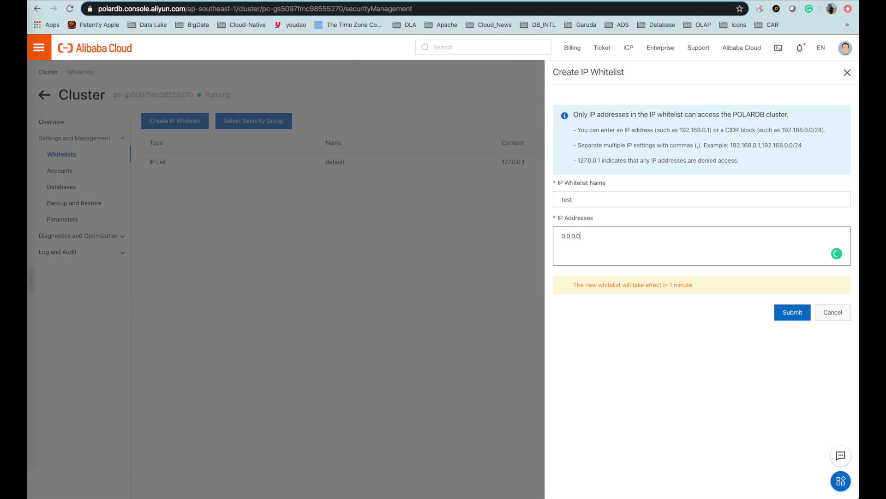
pyautogui.write('/0')
pyautogui.click(792, 312)
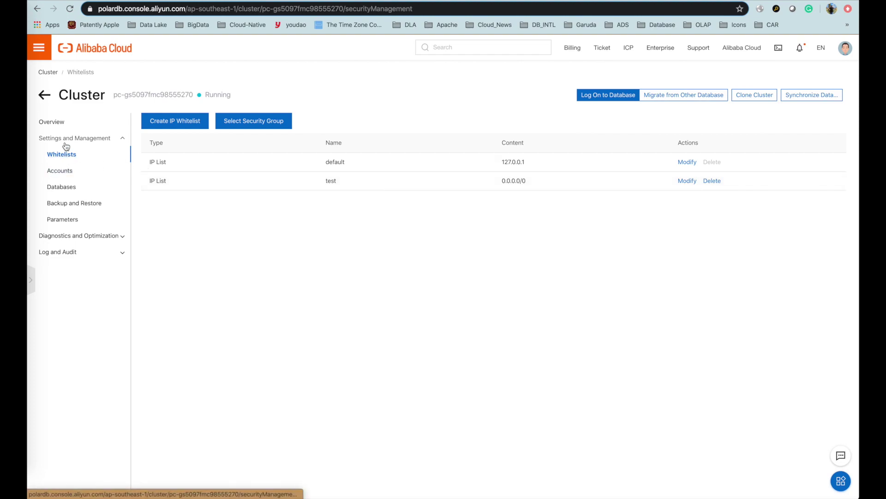
# Reopen the first cluster and review its testsync public endpoint and the two nodes.
pyautogui.click(44, 96)
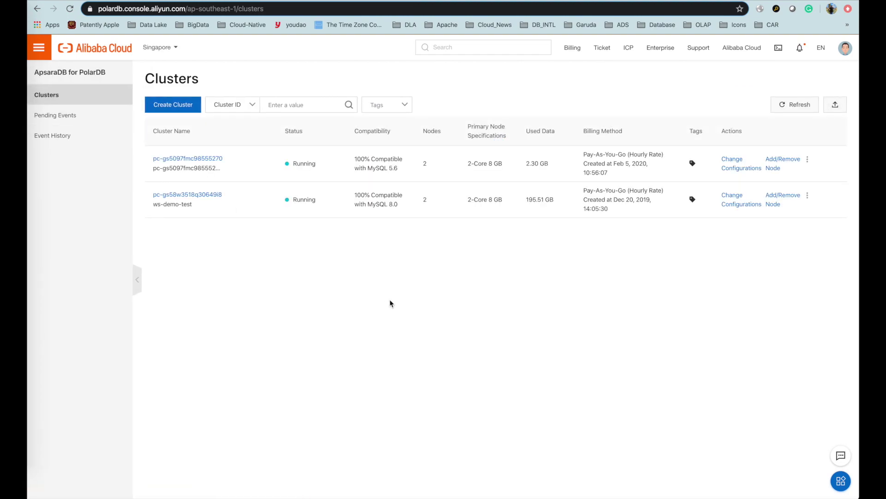
pyautogui.click(212, 159)
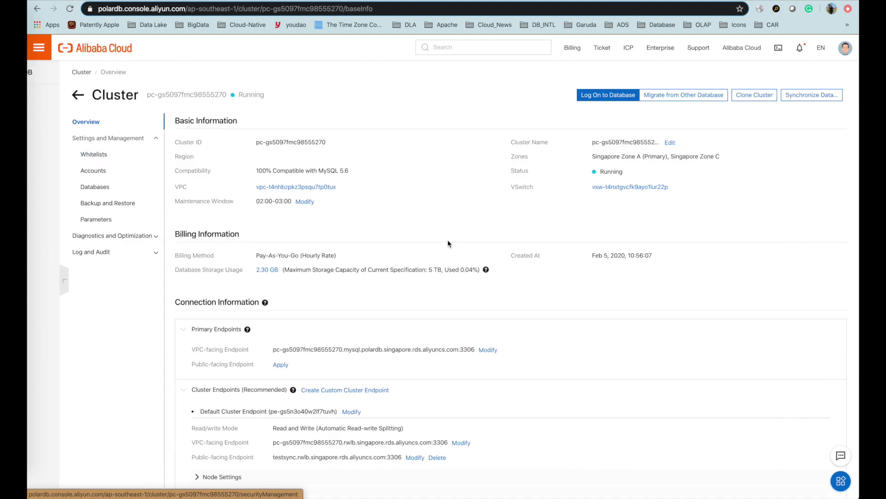
pyautogui.scroll(-5, 467, 261)
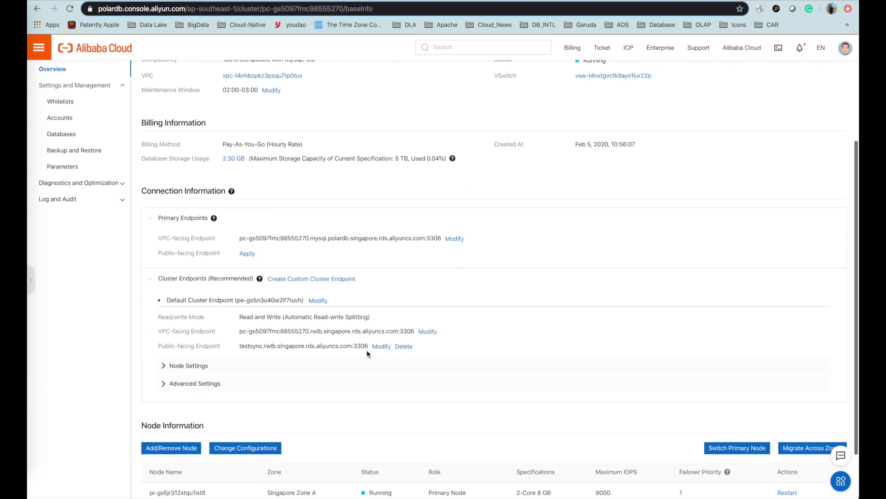
pyautogui.moveTo(368, 349); pyautogui.dragTo(239, 345)
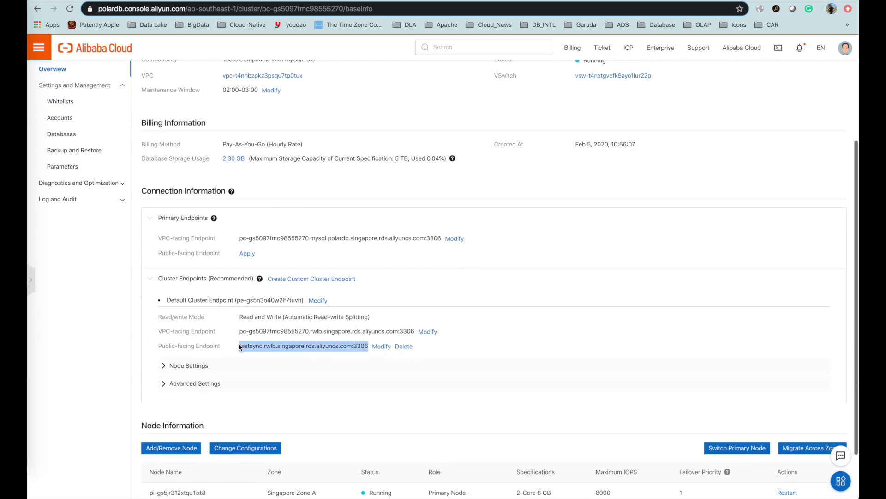
pyautogui.click(594, 266)
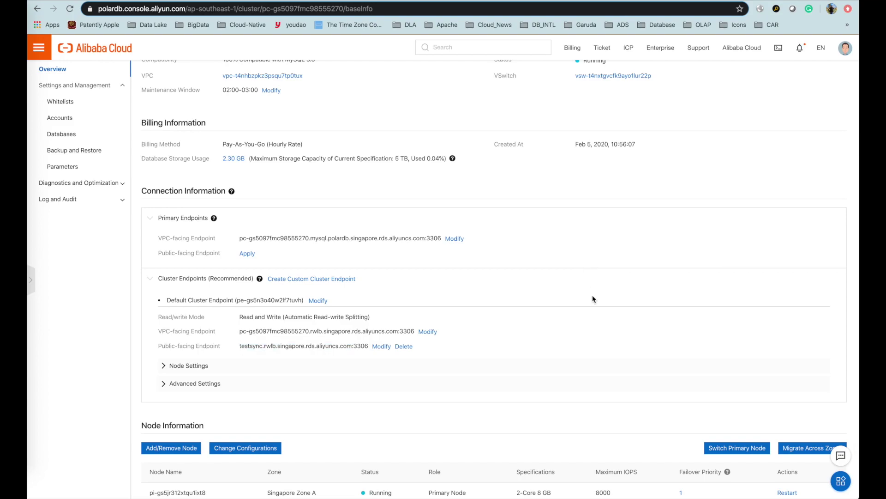
pyautogui.scroll(-2, 523, 471)
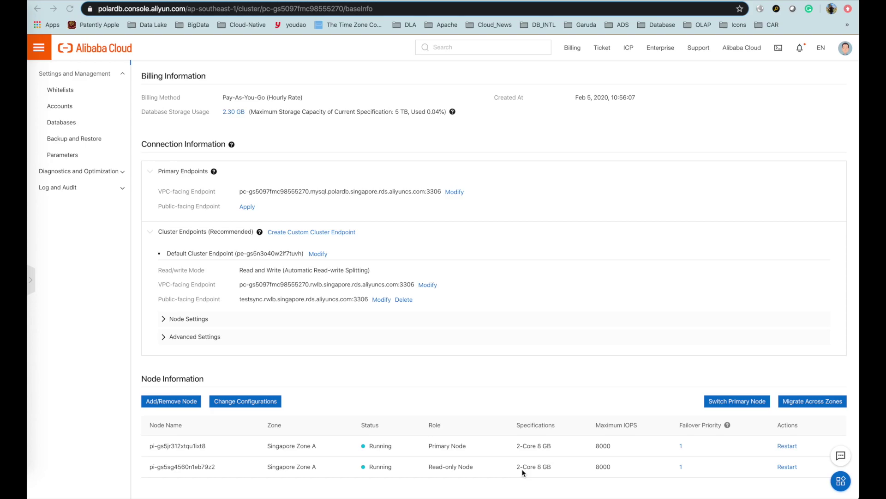
# Create the privileged account test_sync with a confirmed password, then reload to update its status.
pyautogui.click(60, 106)
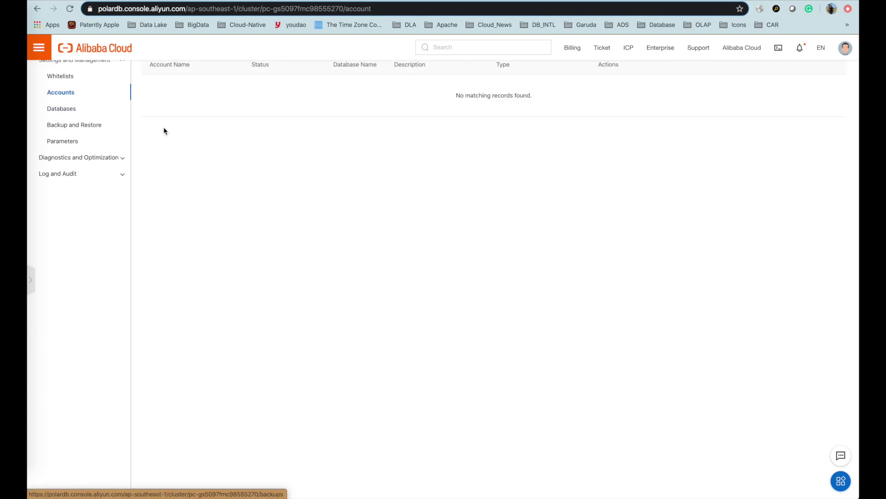
pyautogui.scroll(3, 485, 149)
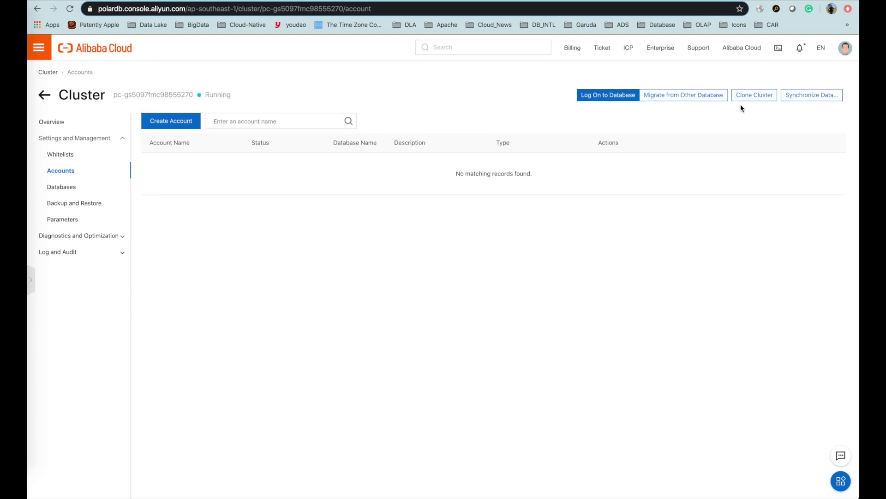
pyautogui.click(195, 122)
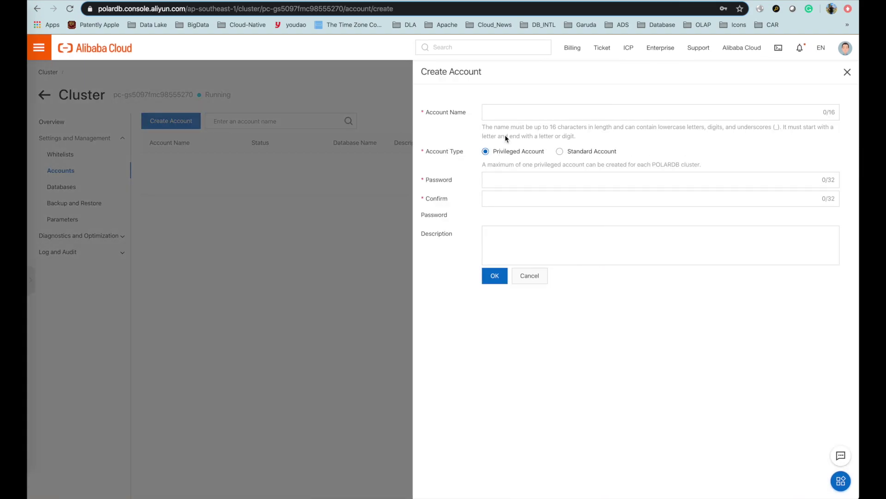
pyautogui.write('test')
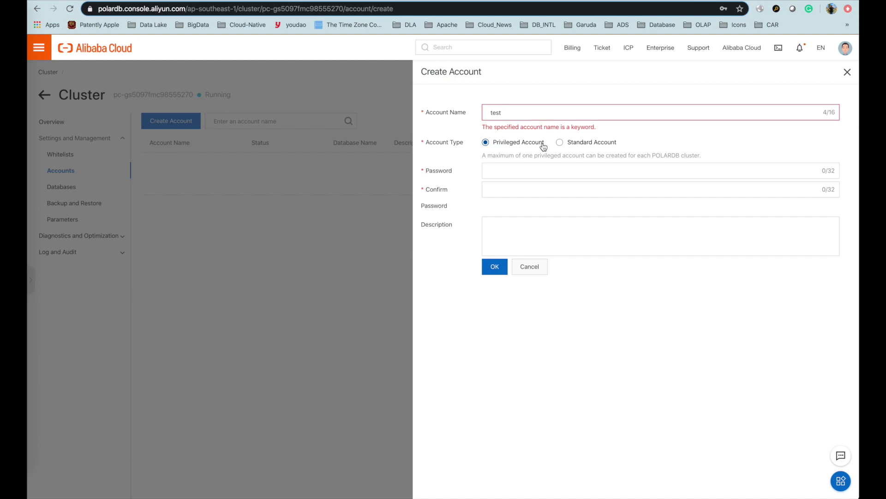
pyautogui.write('_sync')
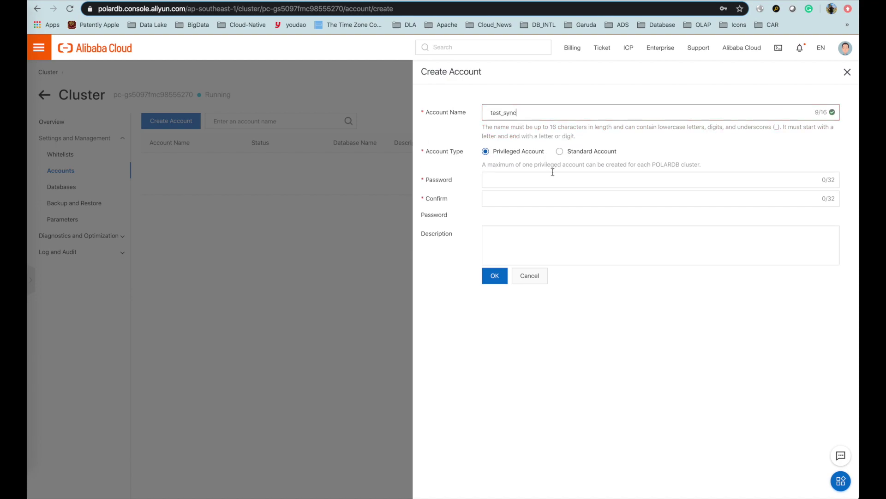
pyautogui.click(518, 179)
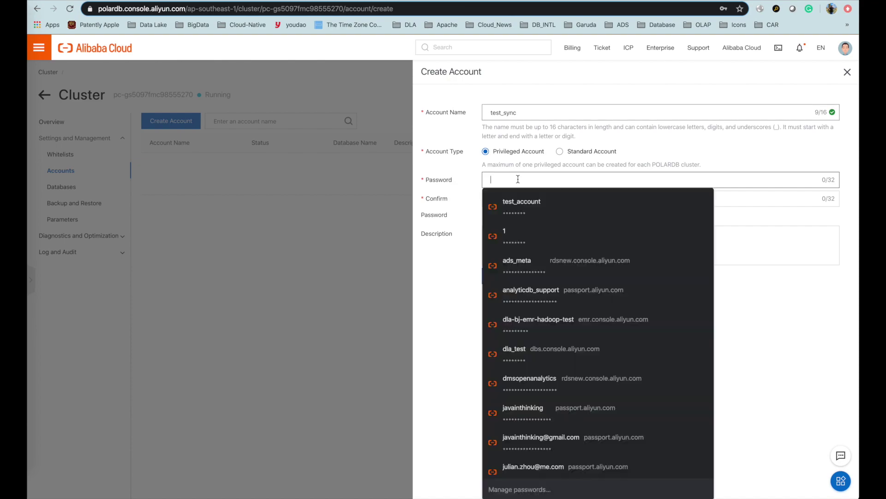
pyautogui.write('********')
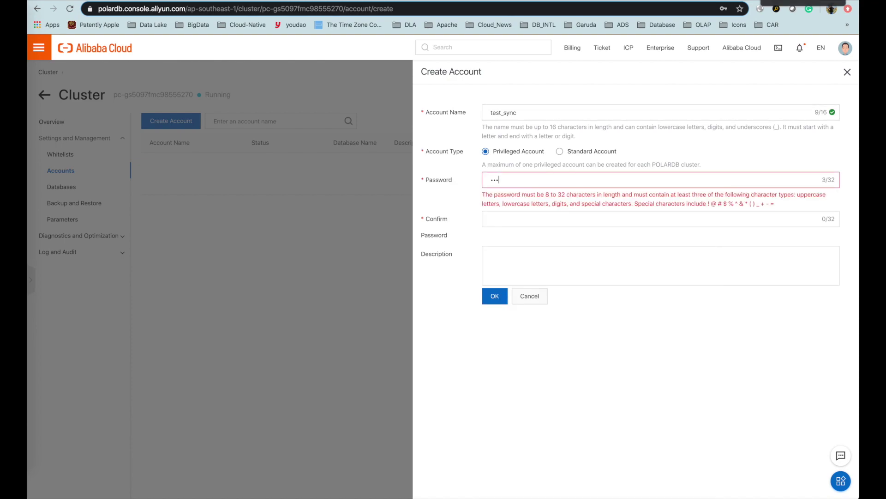
pyautogui.press('Tab')
pyautogui.write('****')
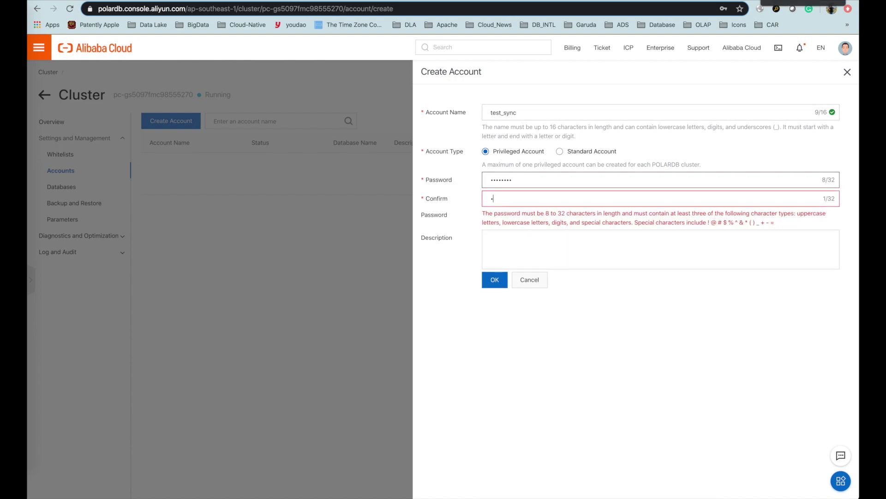
pyautogui.write('****')
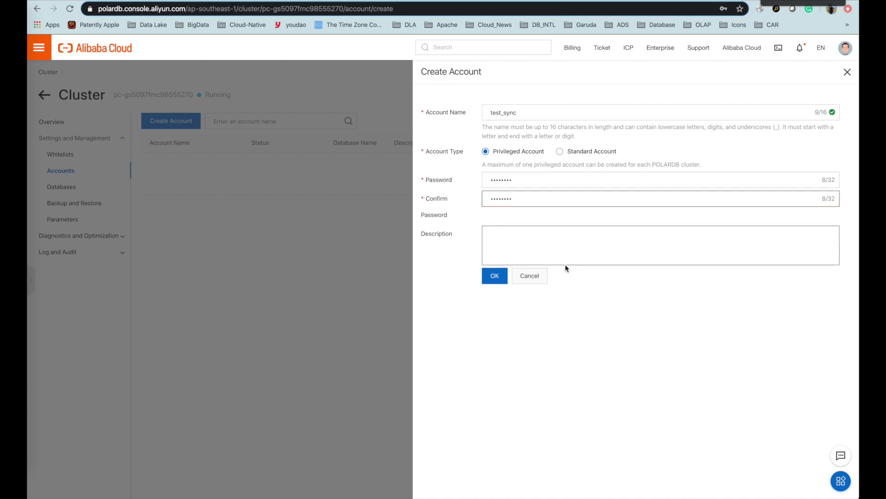
pyautogui.click(495, 277)
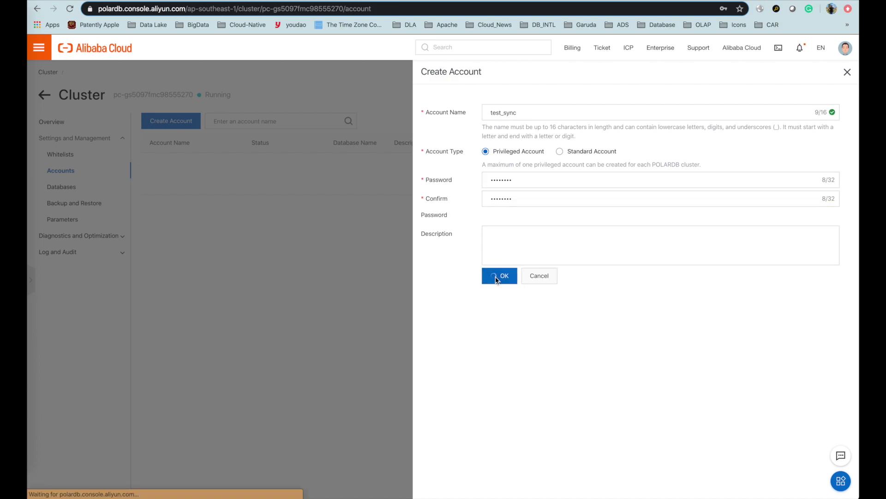
pyautogui.click(725, 93)
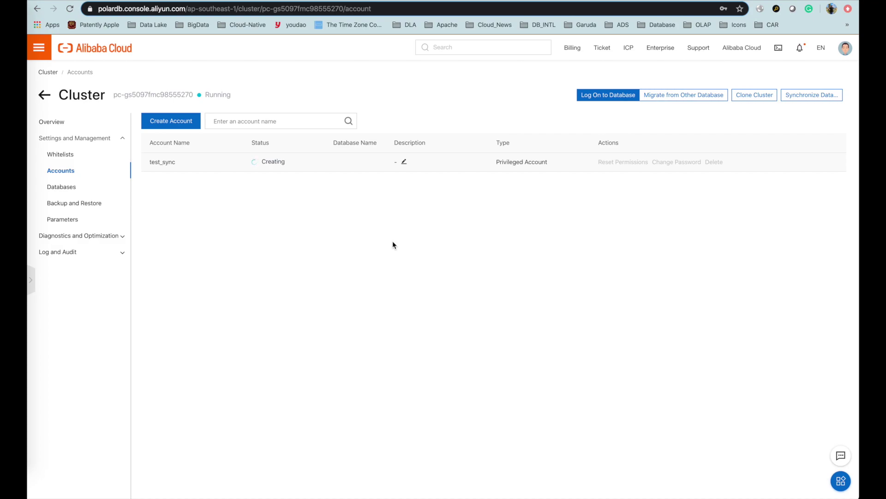
pyautogui.press('super+r')
# Create database test_database with the utf8mb4 character set and no authorized account.
pyautogui.click(63, 186)
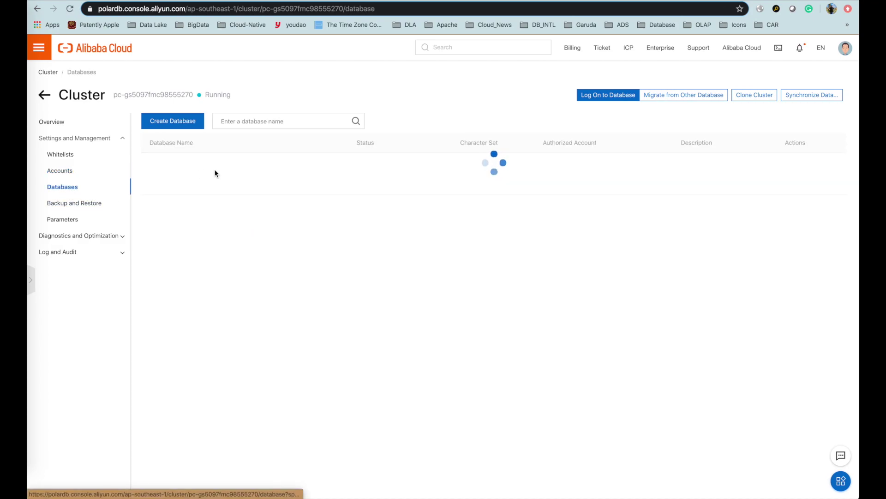
pyautogui.click(178, 122)
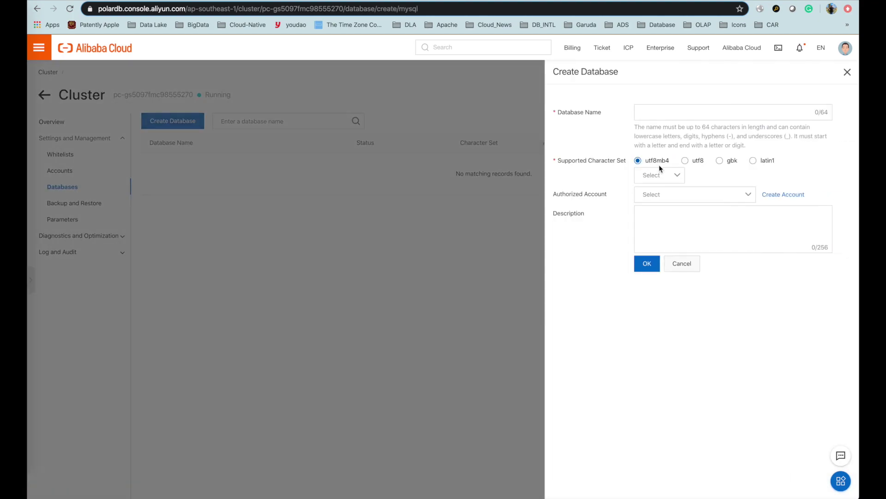
pyautogui.click(664, 113)
pyautogui.write('test_')
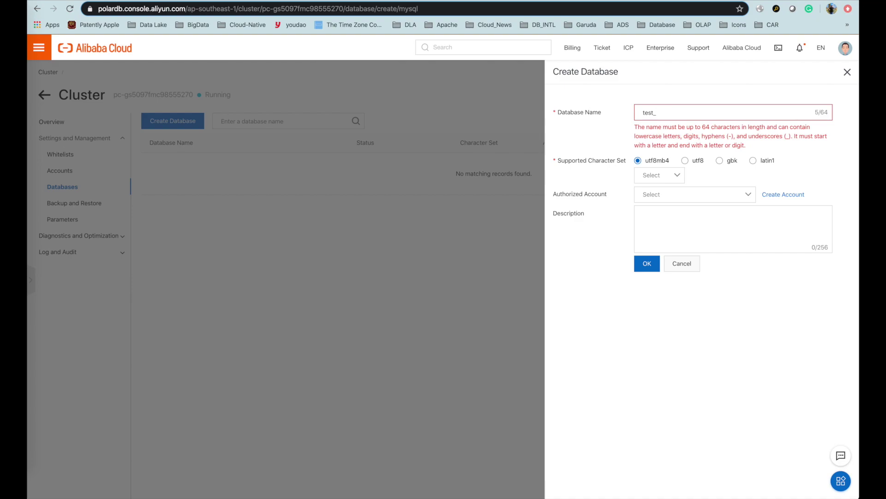
pyautogui.write('database')
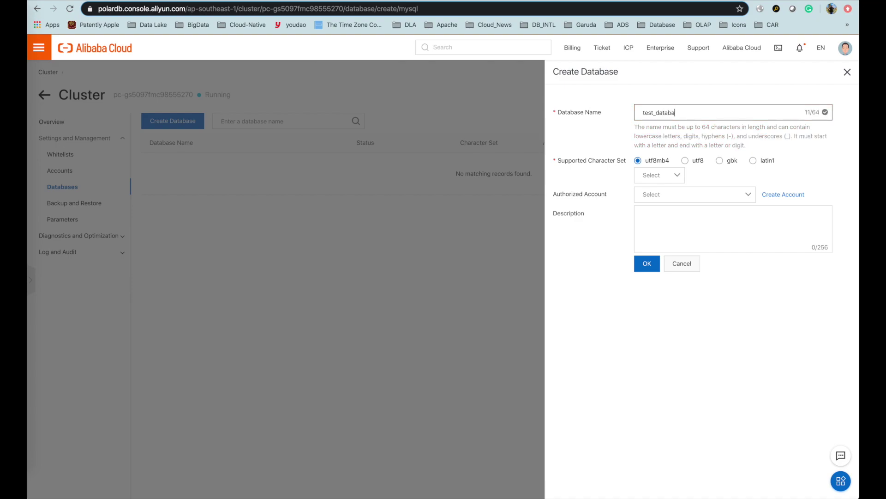
pyautogui.click(666, 179)
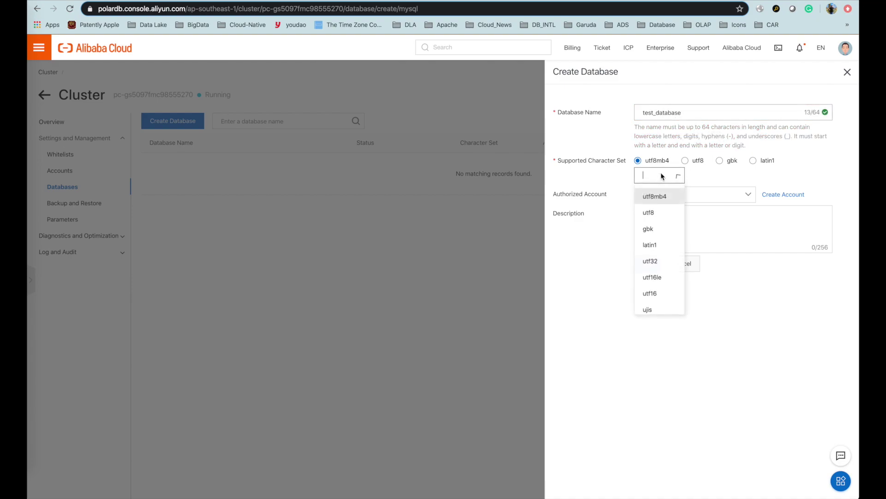
pyautogui.click(672, 197)
pyautogui.click(673, 197)
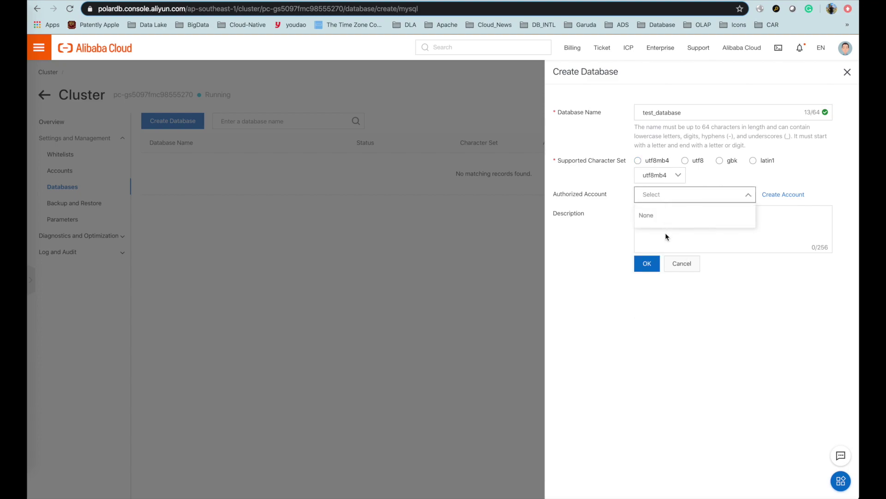
pyautogui.click(568, 263)
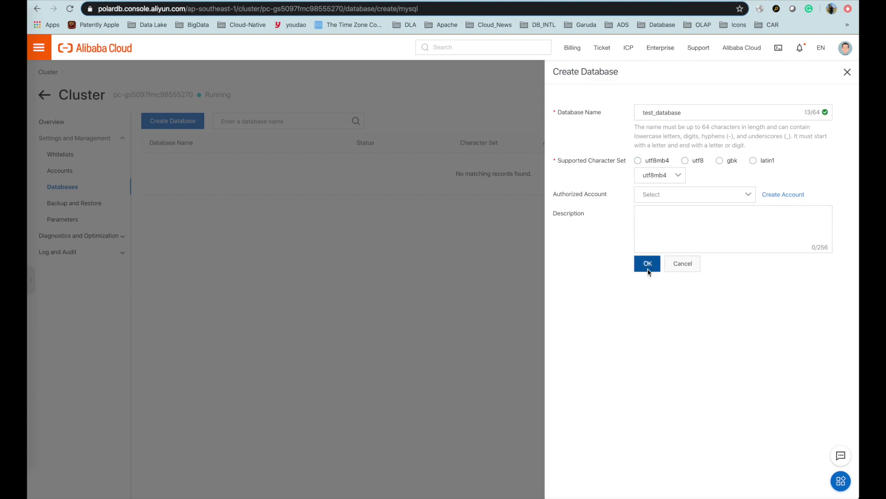
pyautogui.click(647, 263)
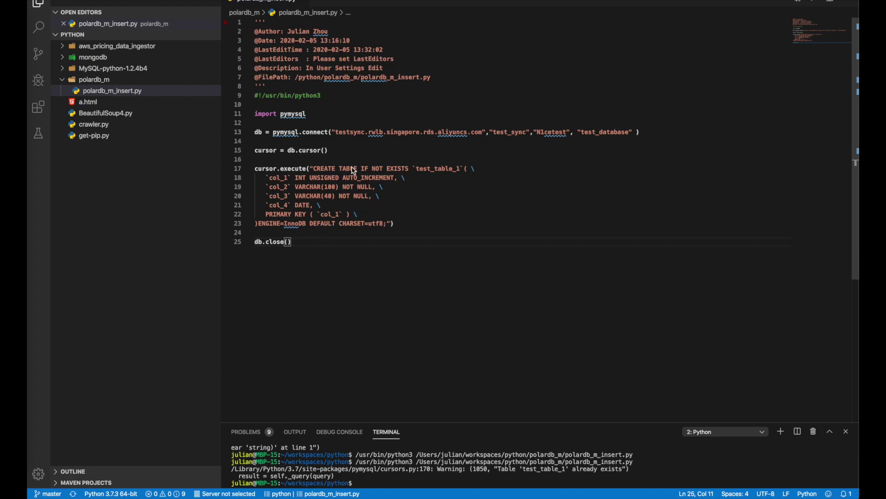
# Rerun polardb_m_insert.py, see the test_table_1 already-exists warning, and check the test_sync connection user.
pyautogui.click(333, 168)
pyautogui.doubleClick(332, 168)
pyautogui.moveTo(333, 168); pyautogui.dragTo(387, 224)
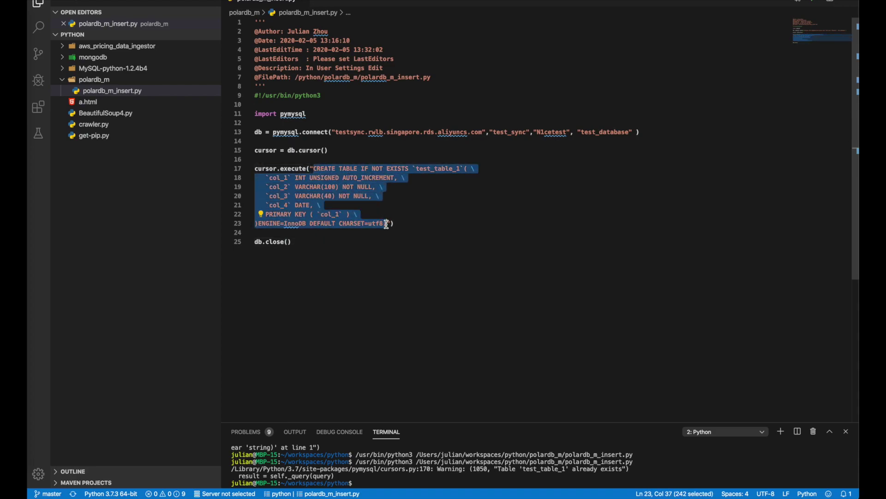
pyautogui.click(451, 212)
pyautogui.click(815, 6)
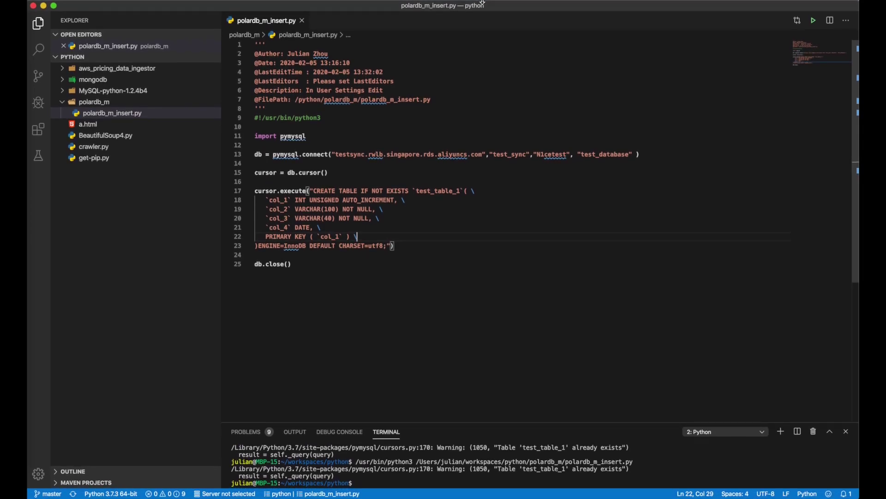
pyautogui.click(560, 194)
pyautogui.scroll(-1, 559, 195)
pyautogui.scroll(1, 560, 194)
pyautogui.click(519, 155)
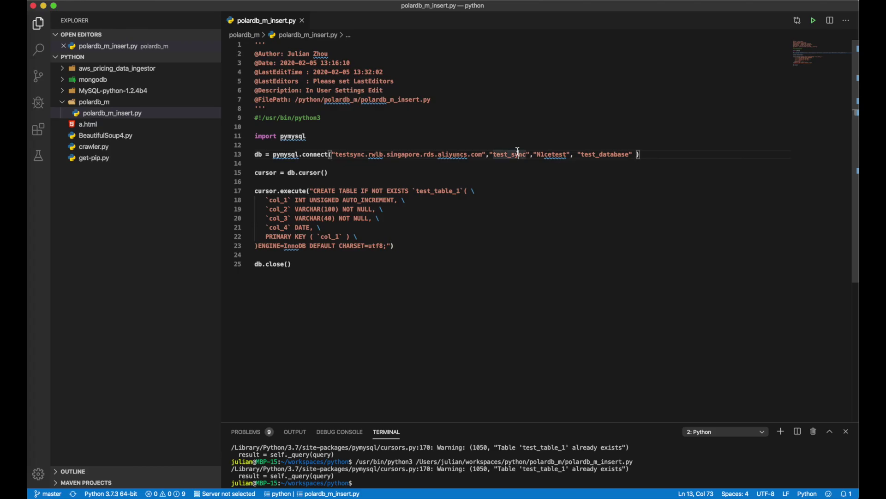
pyautogui.press('super+Tab')
pyautogui.press('super+Tab')
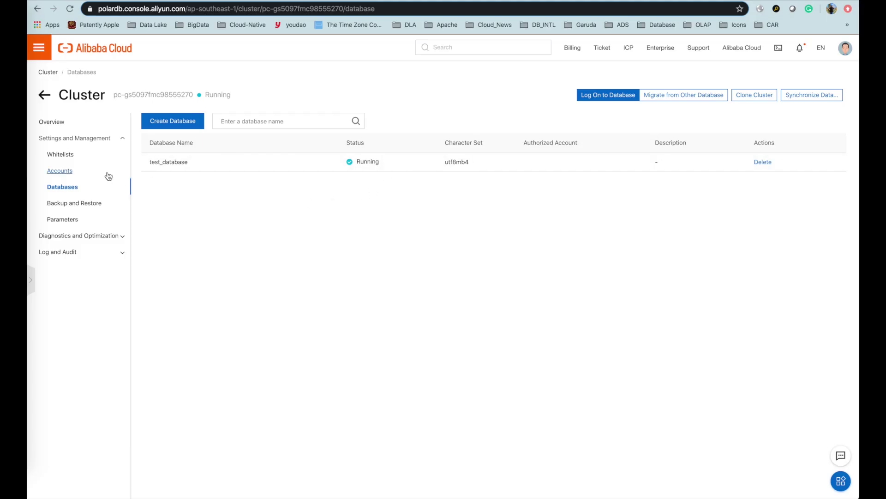
# Log on to the PolarDB cluster in DMS as test_sync with the saved password.
pyautogui.click(611, 96)
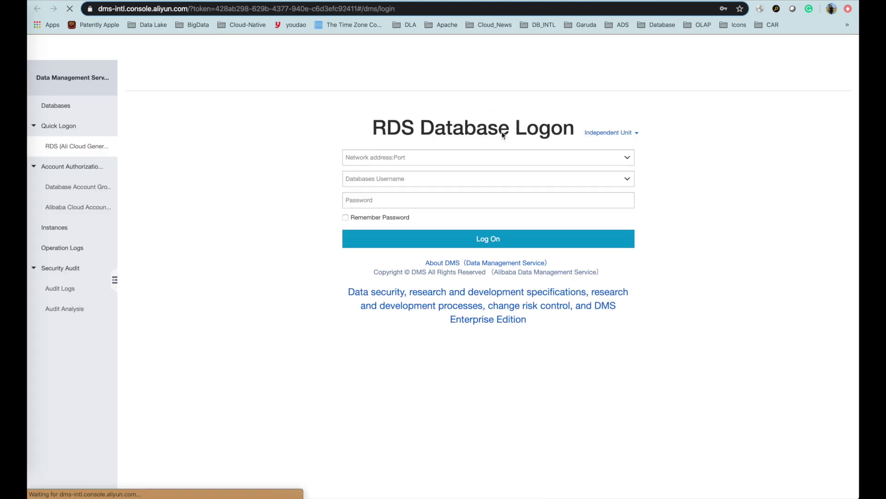
pyautogui.click(400, 181)
pyautogui.click(396, 195)
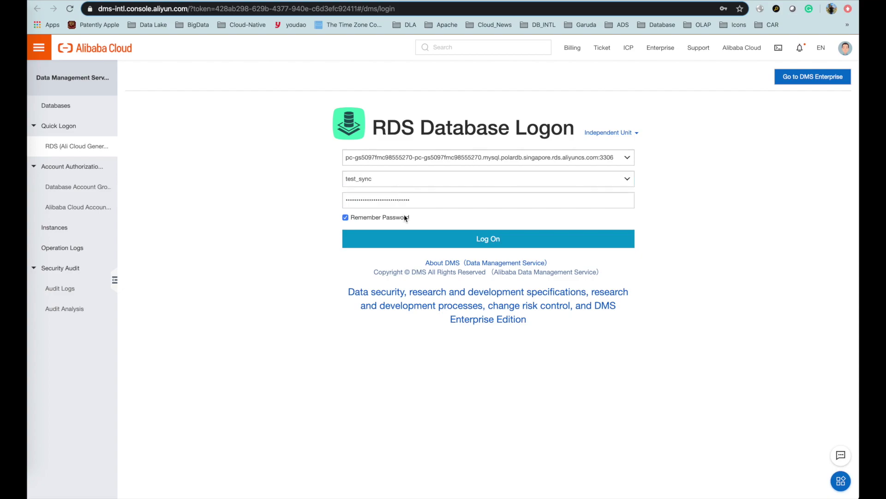
pyautogui.click(397, 240)
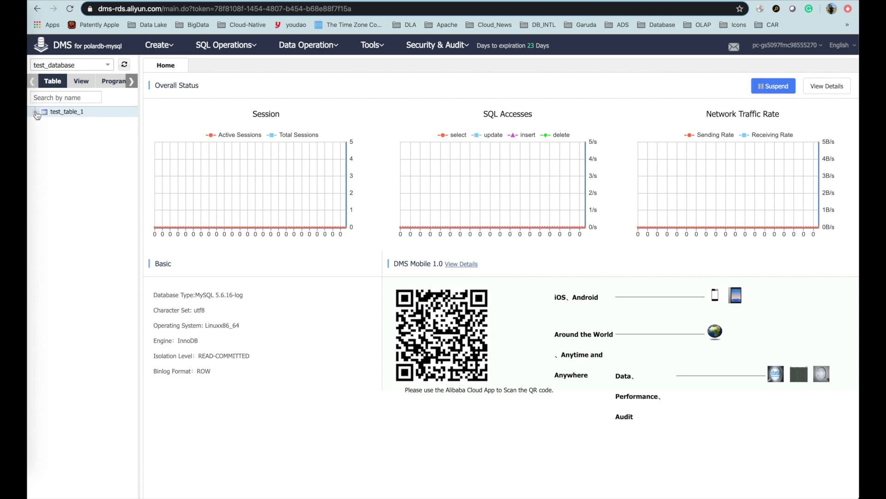
# Switch to test_database and inspect test_table_1's columns col_1 through col_4.
pyautogui.click(106, 66)
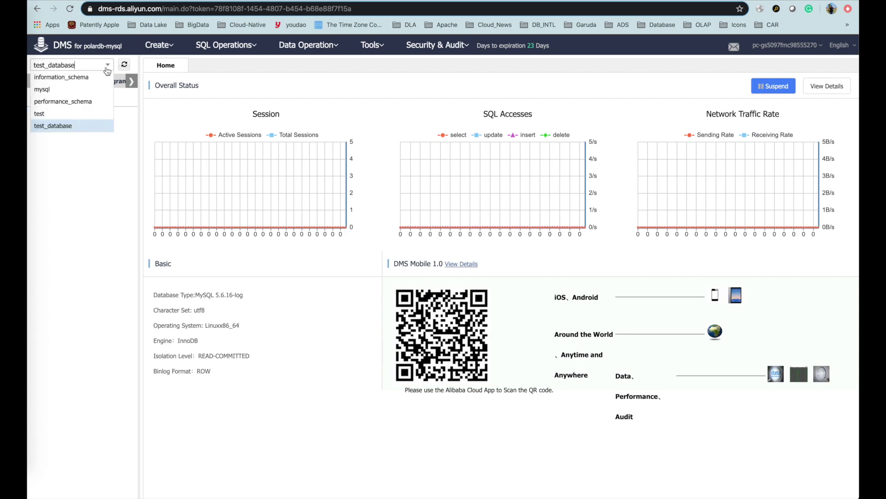
pyautogui.click(71, 125)
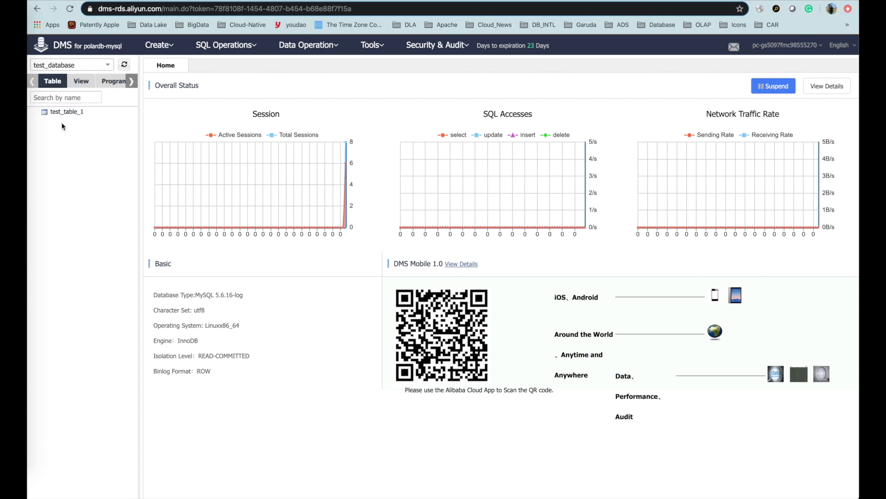
pyautogui.click(75, 123)
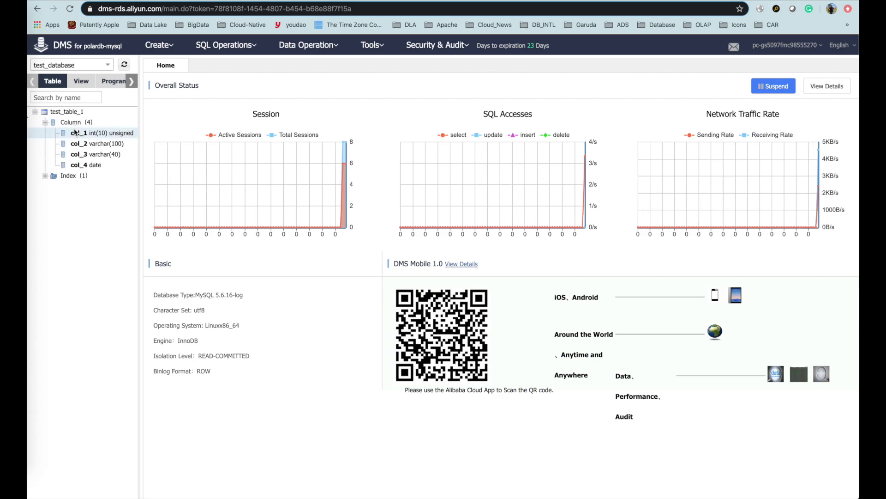
pyautogui.rightClick(75, 134)
pyautogui.rightClick(74, 143)
pyautogui.click(70, 245)
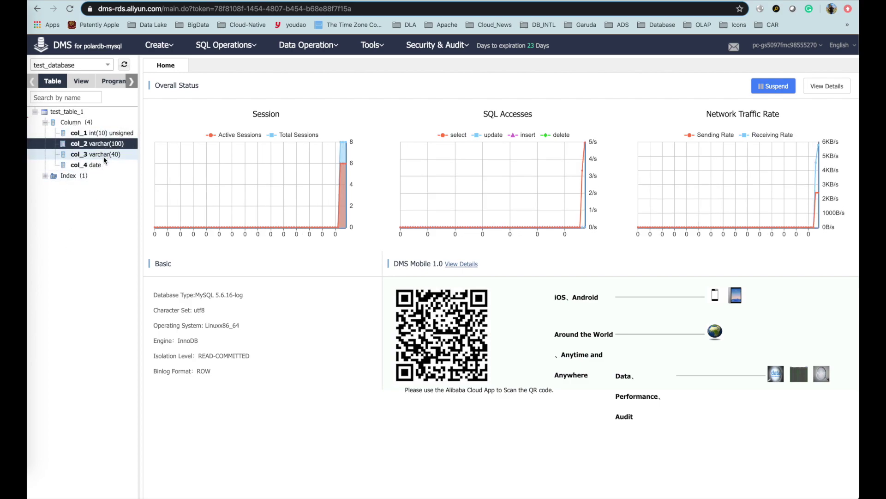
pyautogui.rightClick(99, 165)
pyautogui.click(68, 235)
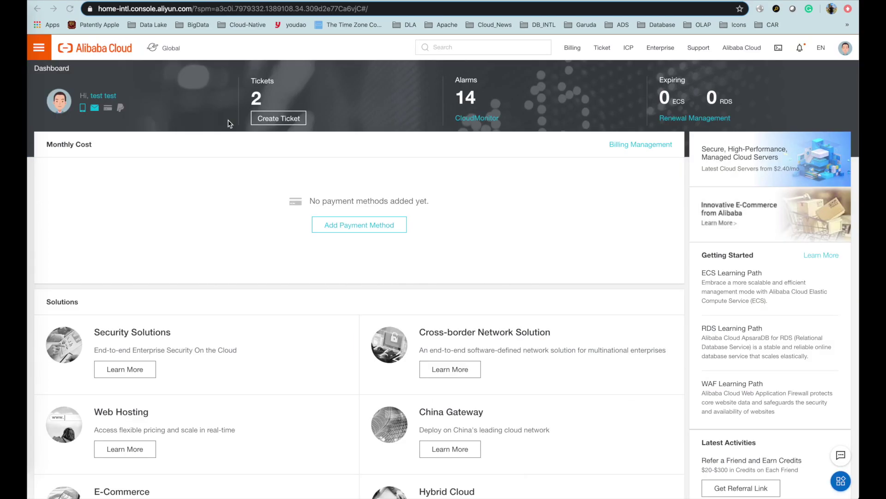
# Open the Feb 05, 2020 AnalyticDB for MySQL cluster and apply for its public endpoint.
pyautogui.click(38, 48)
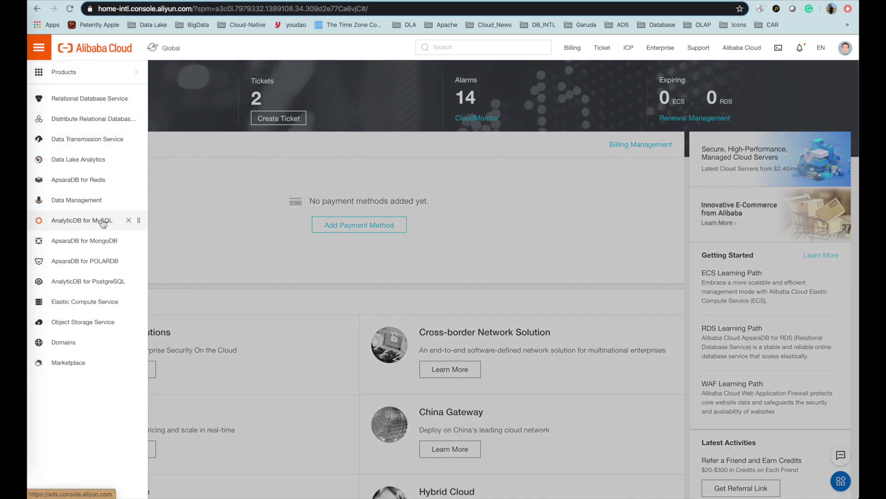
pyautogui.click(103, 222)
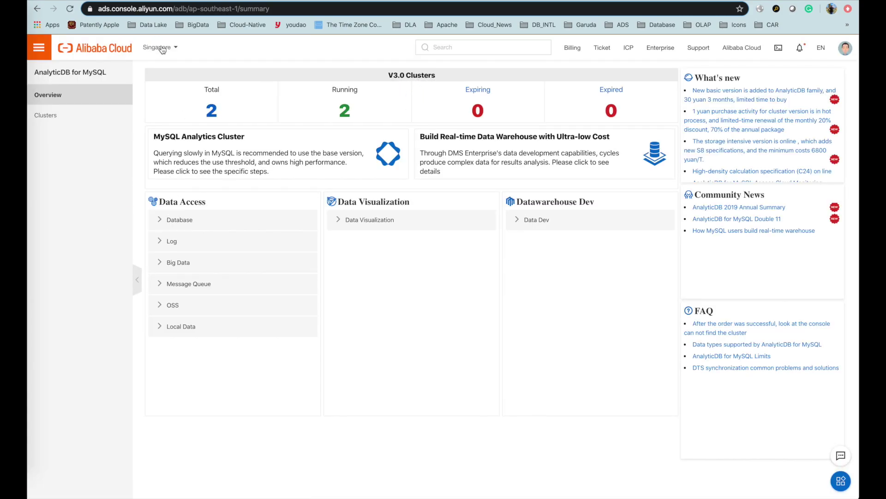
pyautogui.click(212, 112)
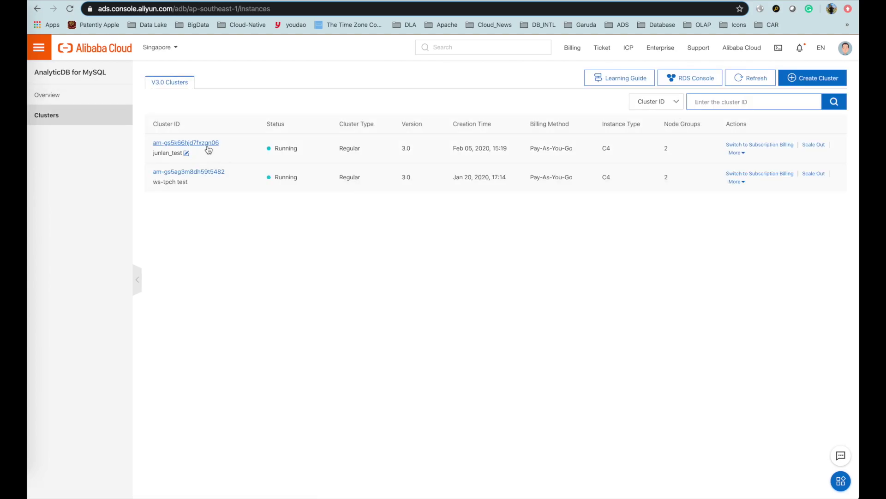
pyautogui.click(206, 144)
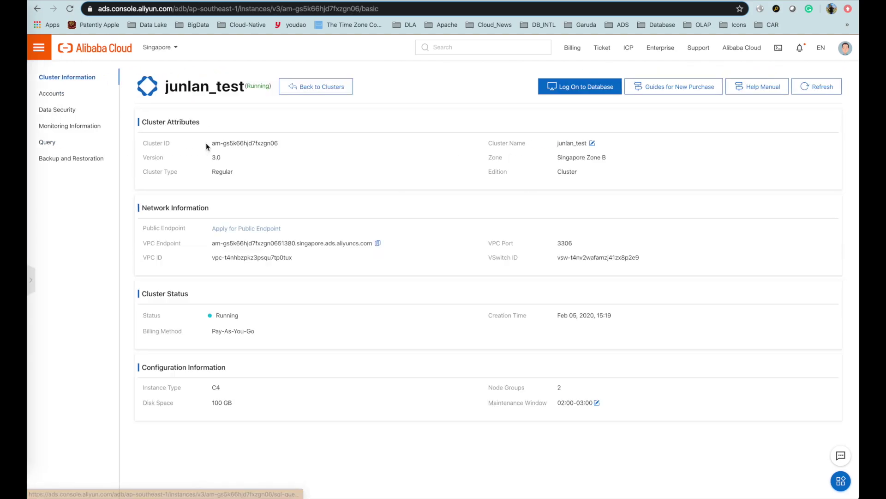
pyautogui.click(278, 229)
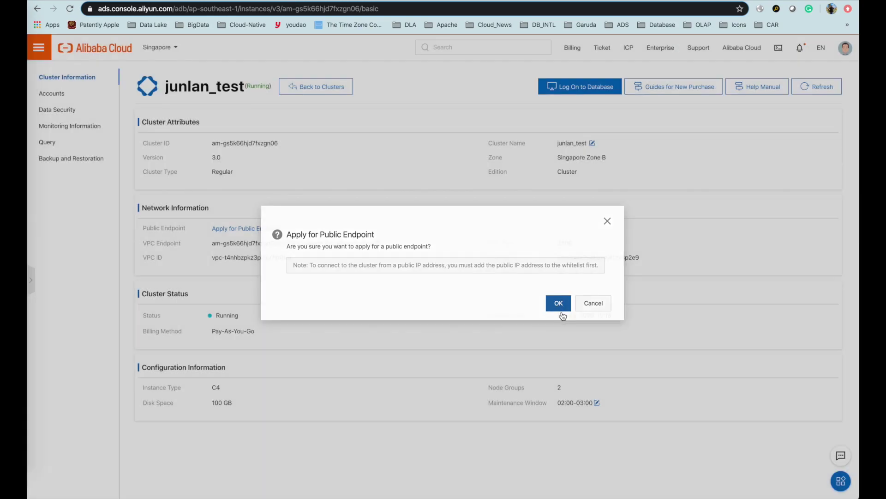
pyautogui.click(559, 307)
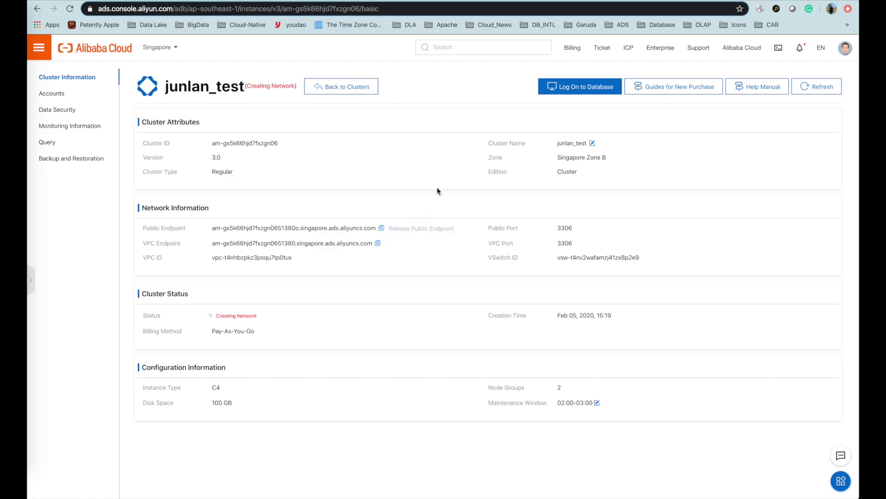
pyautogui.click(816, 86)
# Start a new IP whitelist named test in the cluster's data security settings.
pyautogui.click(66, 115)
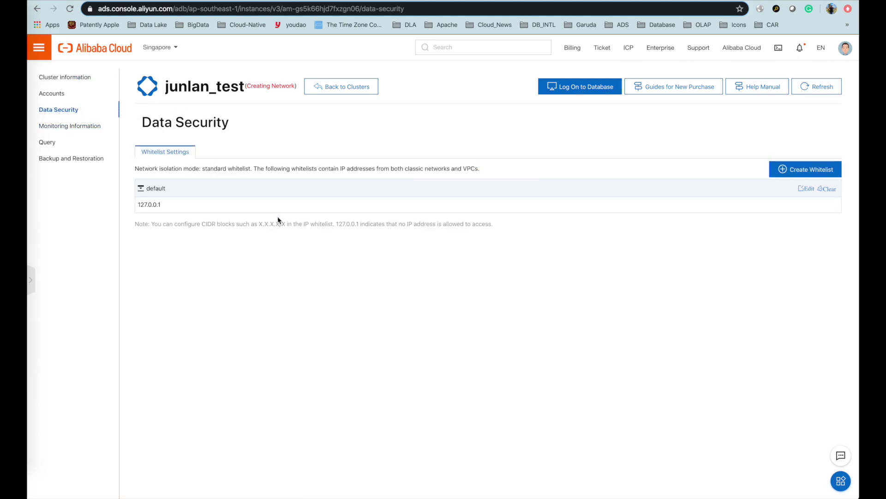
pyautogui.click(794, 167)
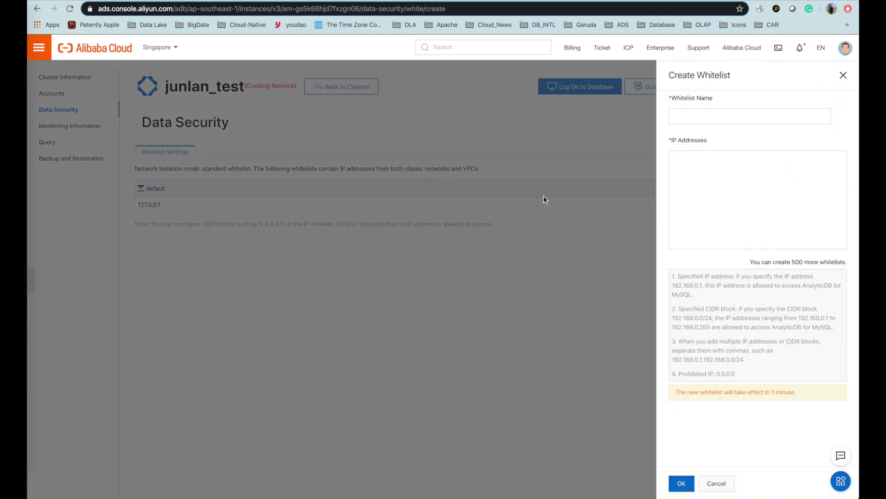
pyautogui.click(719, 116)
pyautogui.write('test')
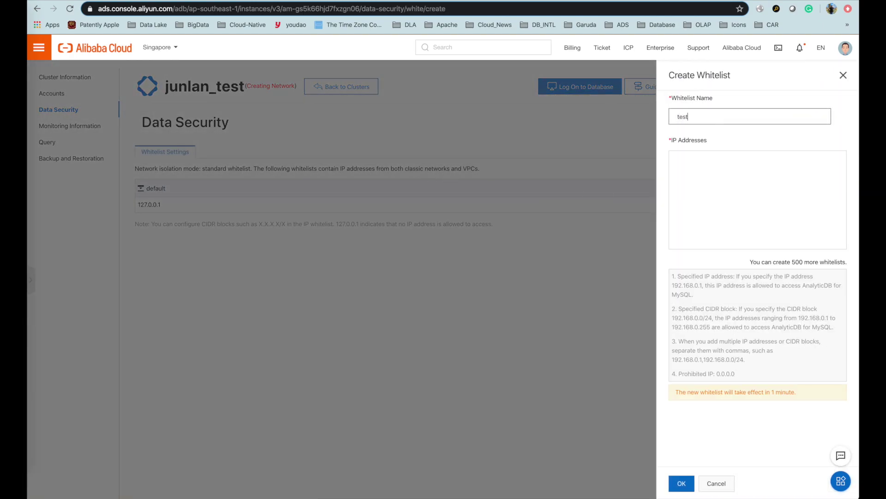
pyautogui.click(713, 179)
# In Terminal, run curl myip.ipip.net and copy the printed public IP address.
pyautogui.press('super+Tab')
pyautogui.press('super+Tab')
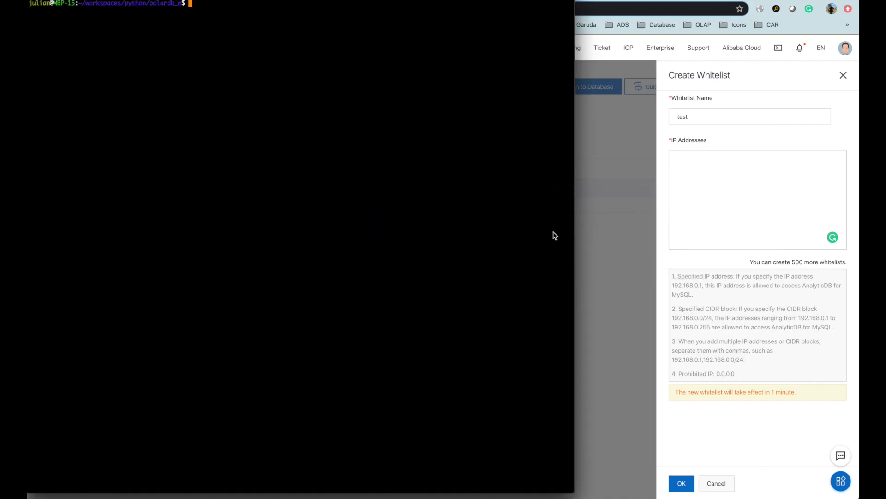
pyautogui.write('clear')
pyautogui.press('Up')
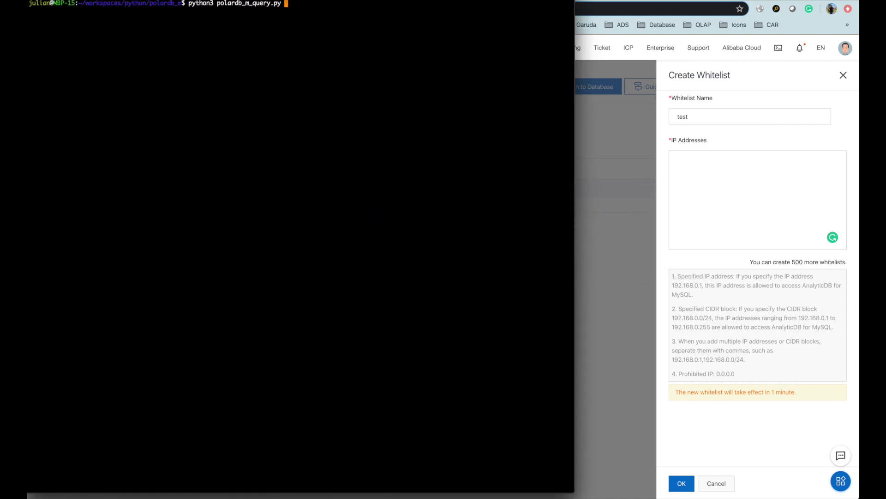
pyautogui.press('Down')
pyautogui.press('BackSpace')
pyautogui.press('BackSpace')
pyautogui.press('BackSpace')
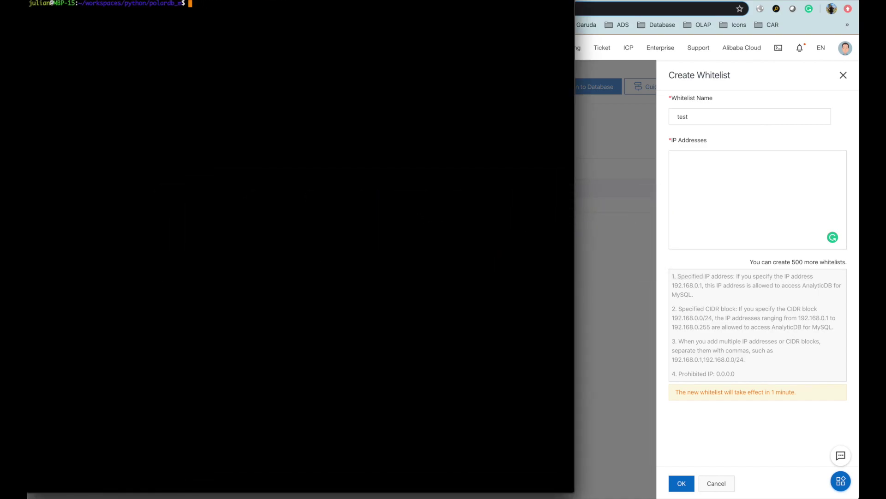
pyautogui.hotkey('ctrl', 'r')
pyautogui.write('curl')
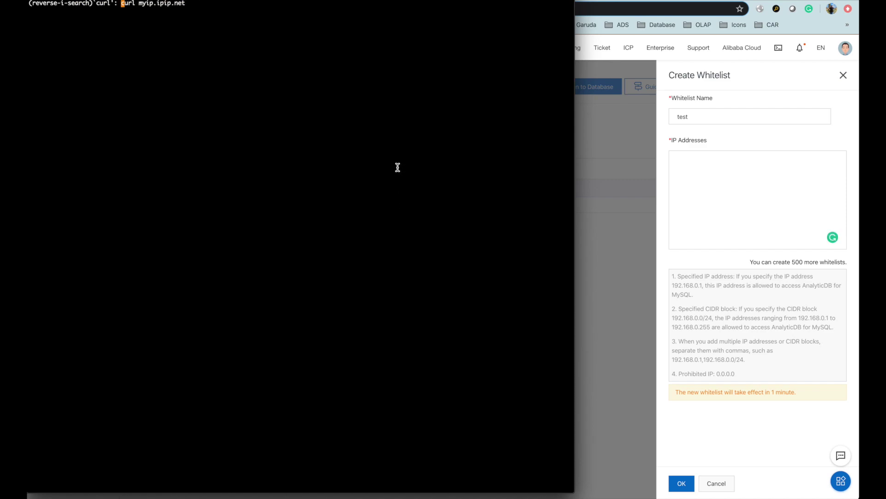
pyautogui.press('Return')
pyautogui.moveTo(108, 12); pyautogui.dragTo(62, 11)
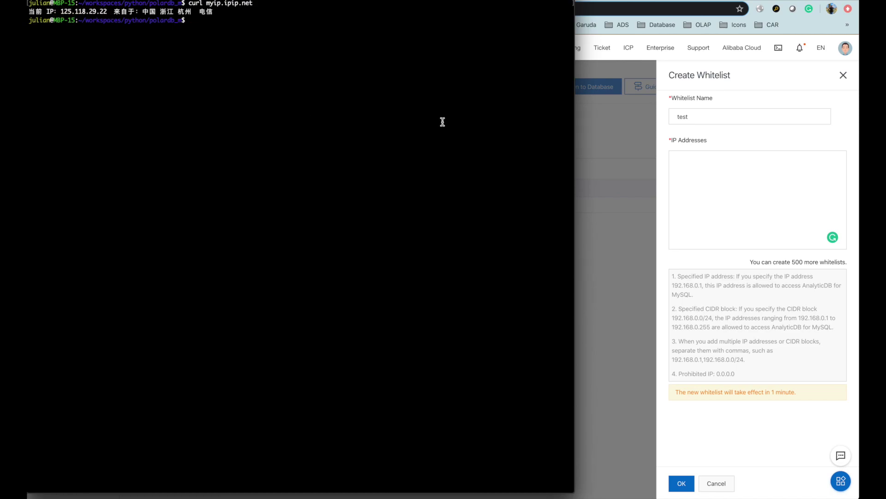
# Paste the public IP into the whitelist's IP Addresses and create it.
pyautogui.click(719, 186)
pyautogui.write('125.118.29.22')
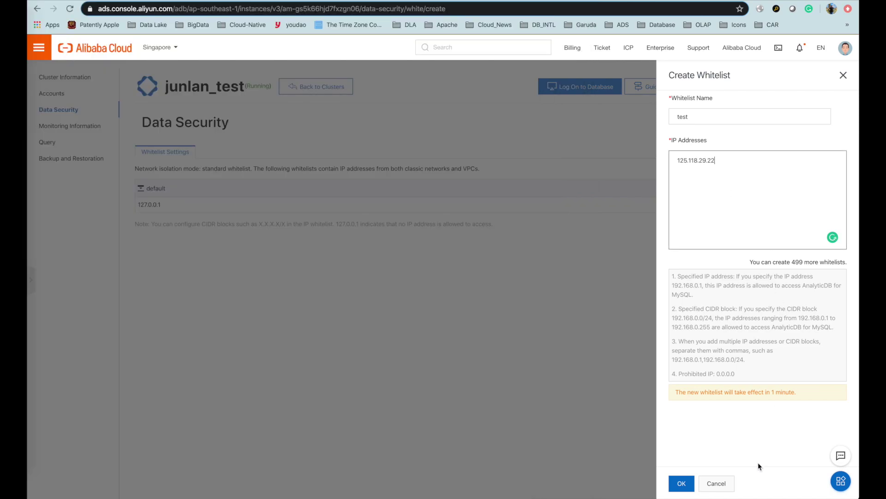
pyautogui.click(680, 484)
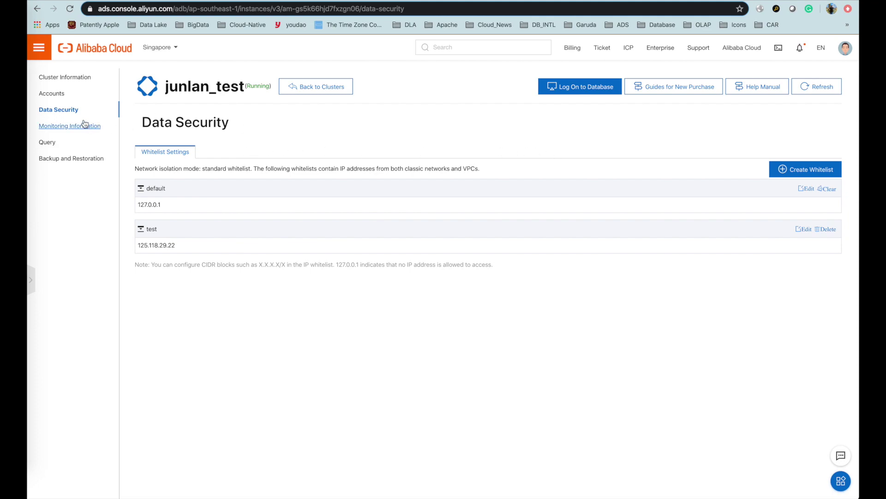
# Create a privileged AnalyticDB database account named test_sync with its password.
pyautogui.click(61, 95)
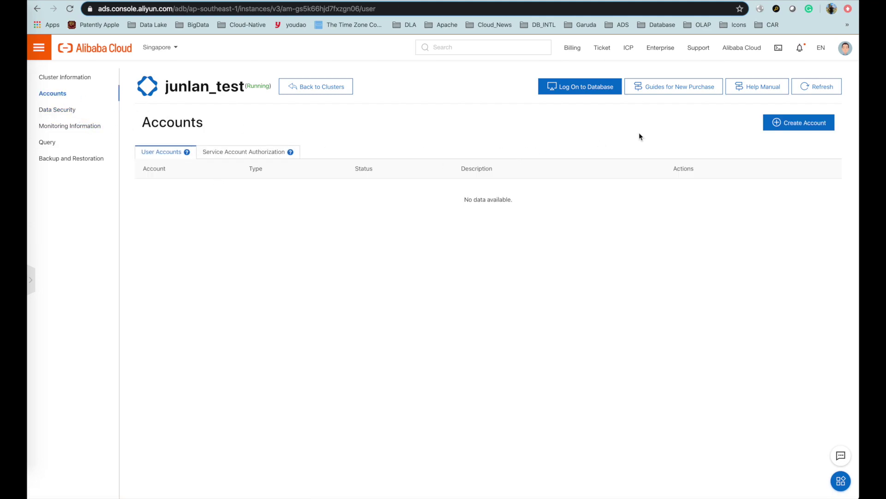
pyautogui.click(807, 123)
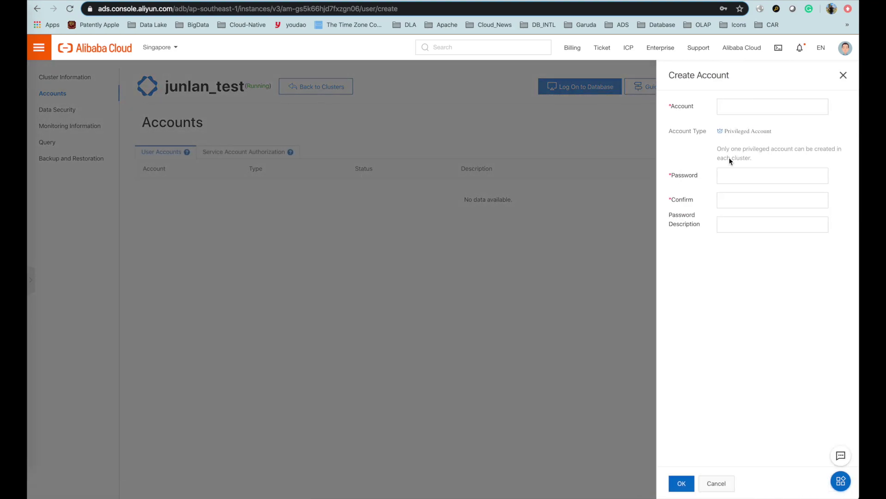
pyautogui.click(742, 108)
pyautogui.write('test_sync')
pyautogui.press('Tab')
pyautogui.write('••••••••')
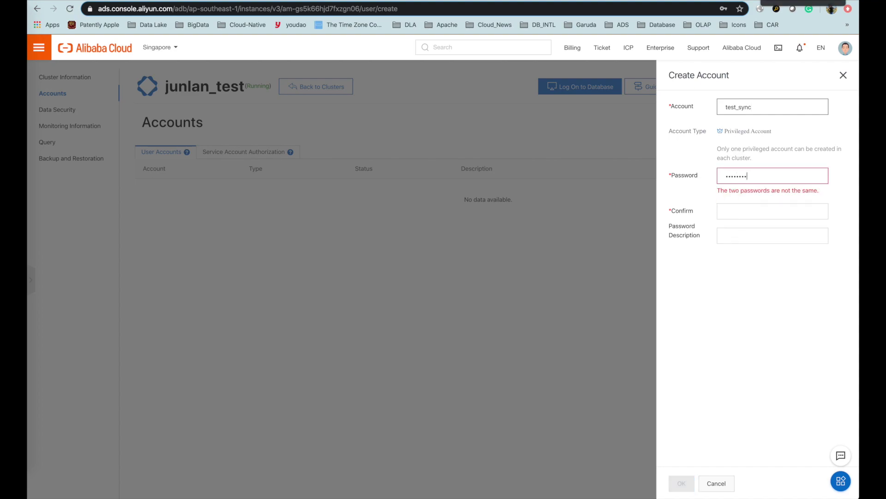
pyautogui.write('••••••••')
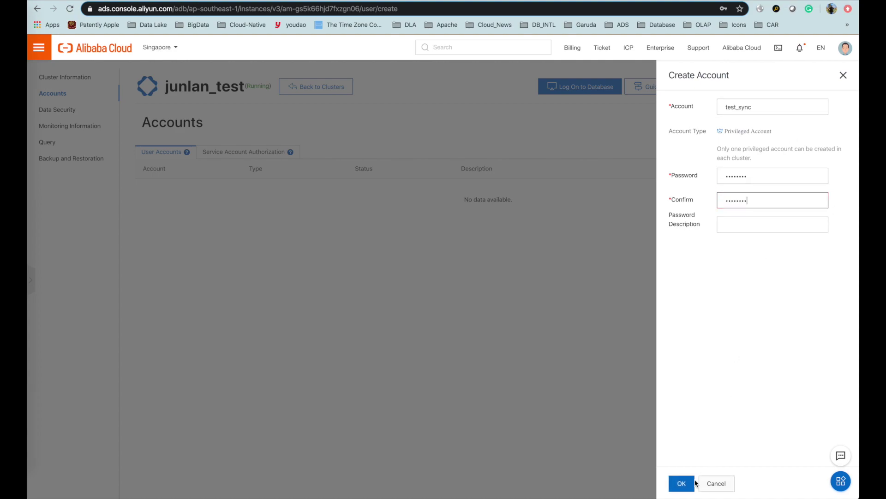
pyautogui.click(682, 484)
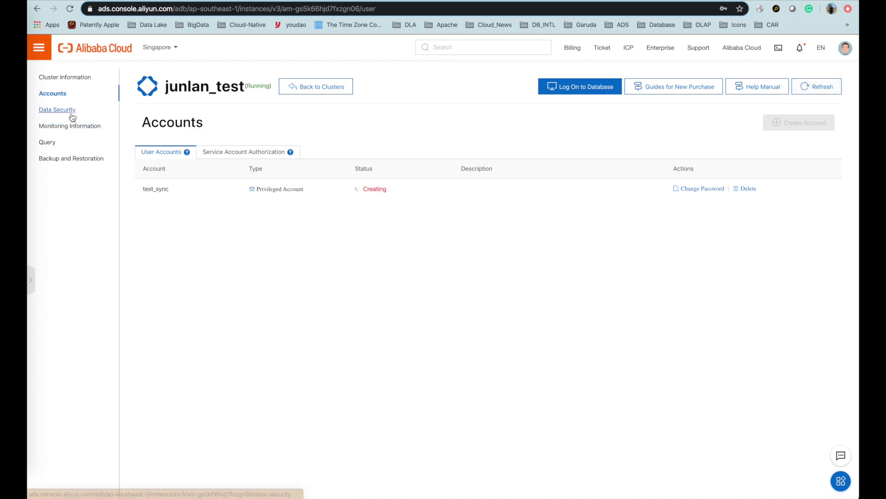
# Copy the AnalyticDB cluster's public endpoint from the Cluster Information page.
pyautogui.click(87, 77)
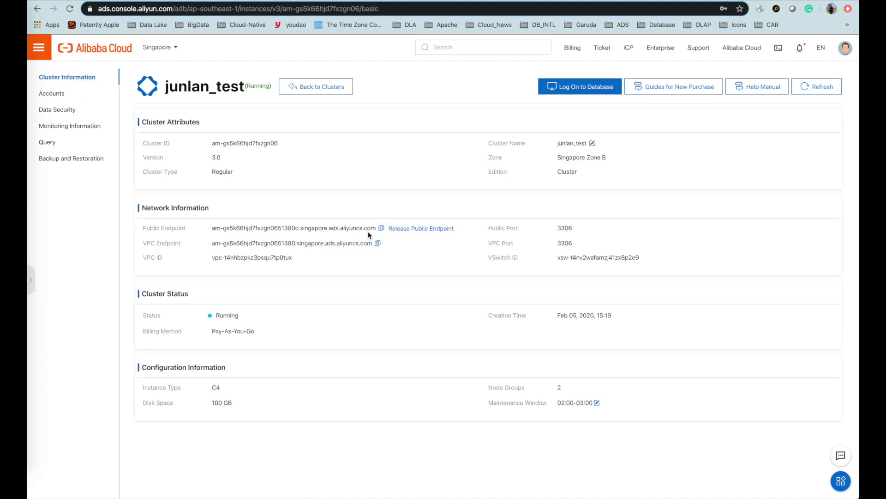
pyautogui.click(381, 228)
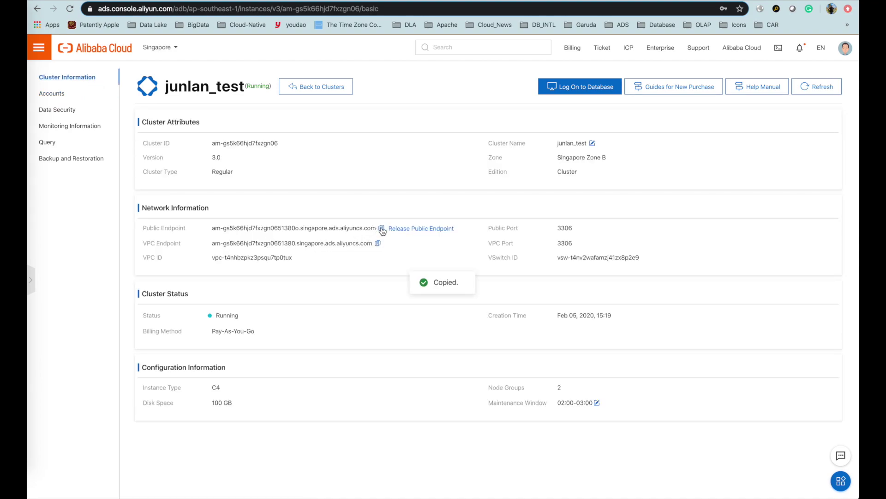
pyautogui.doubleClick(568, 226)
pyautogui.click(680, 206)
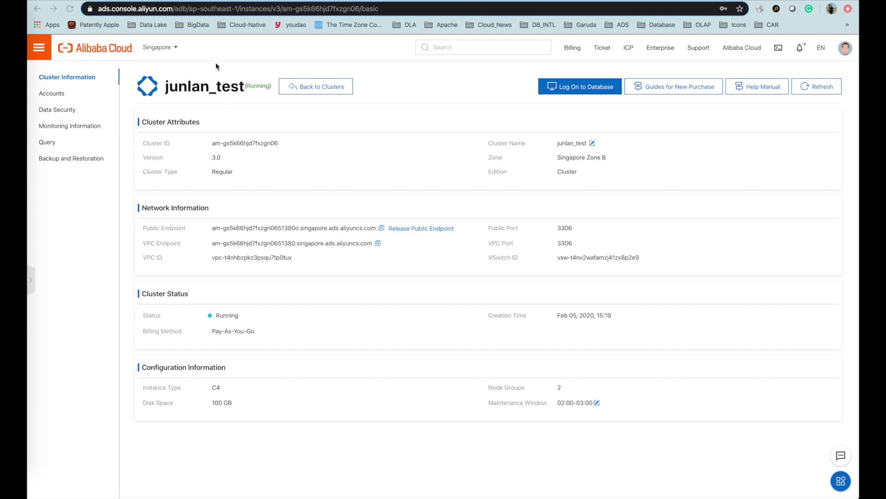
# Start data synchronization for the MySQL 5.6 PolarDB cluster from the PolarDB console.
pyautogui.click(39, 51)
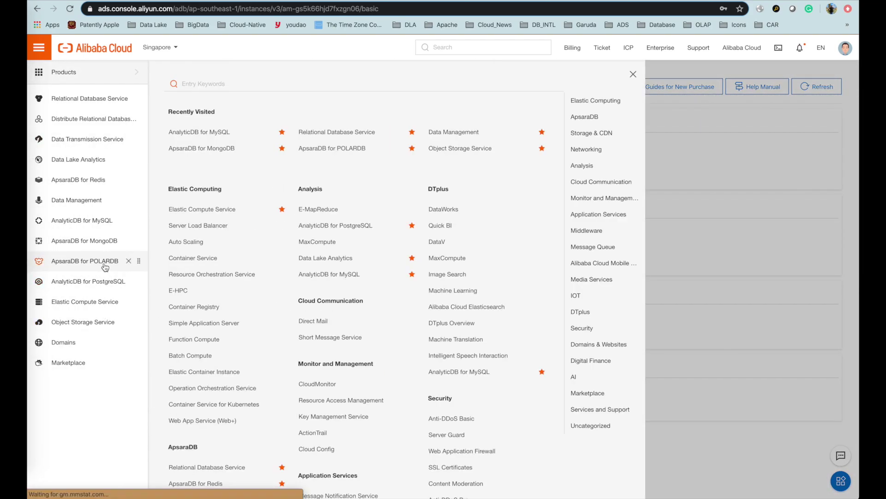
pyautogui.click(105, 261)
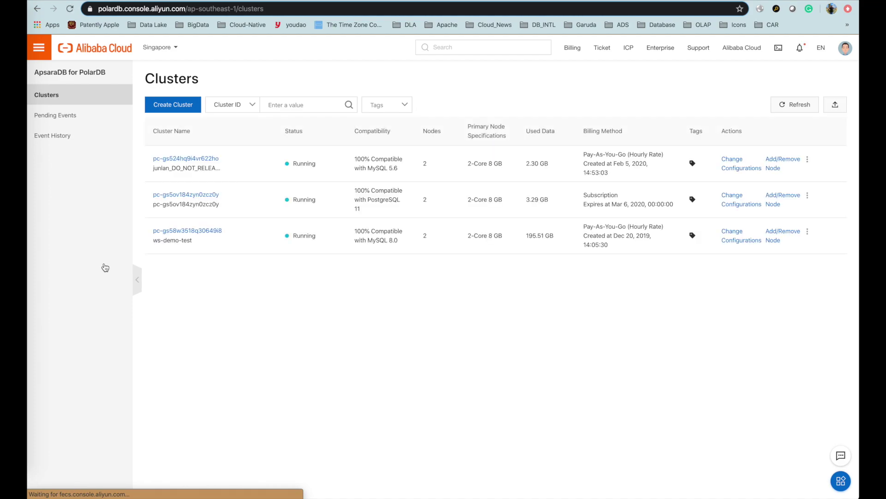
pyautogui.click(206, 159)
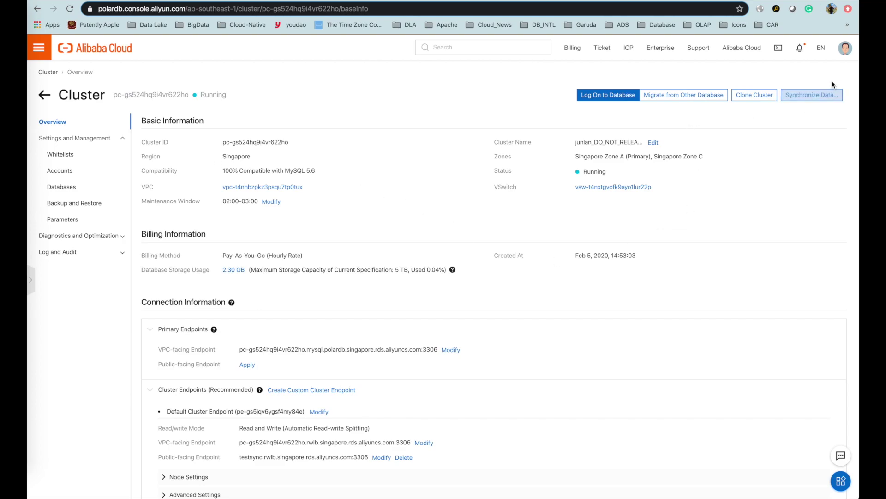
pyautogui.click(813, 96)
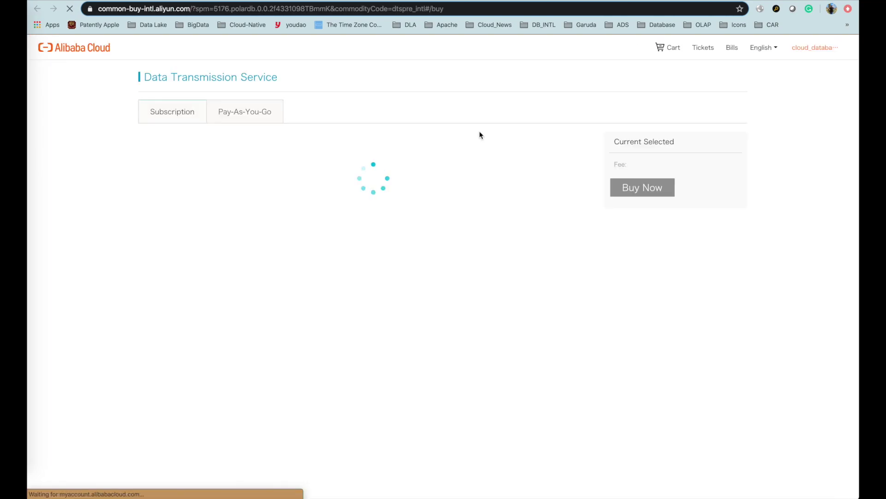
# Configure a pay-as-you-go Singapore sync instance from POLARDB to AnalyticDB for MySQL, micro spec.
pyautogui.click(245, 113)
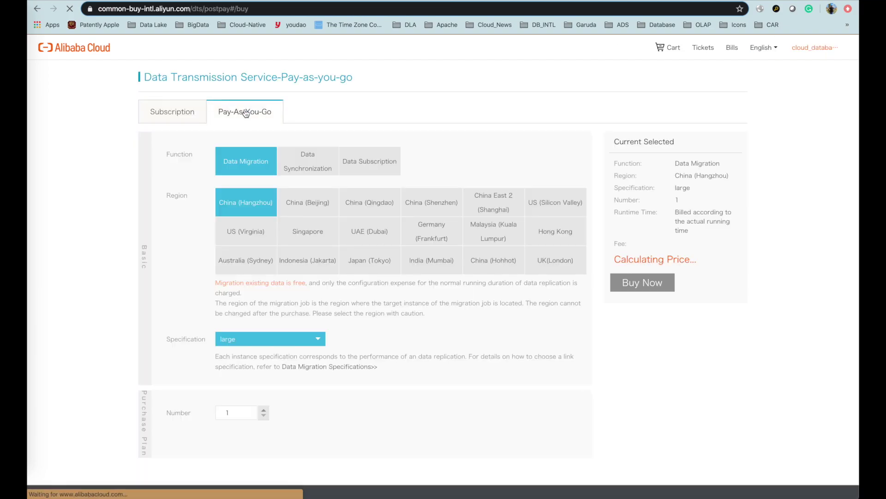
pyautogui.click(311, 164)
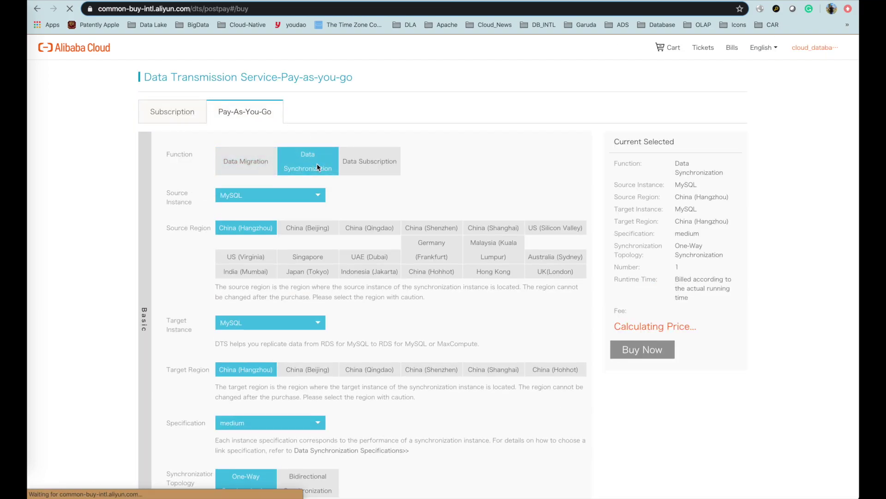
pyautogui.scroll(-1, 461, 185)
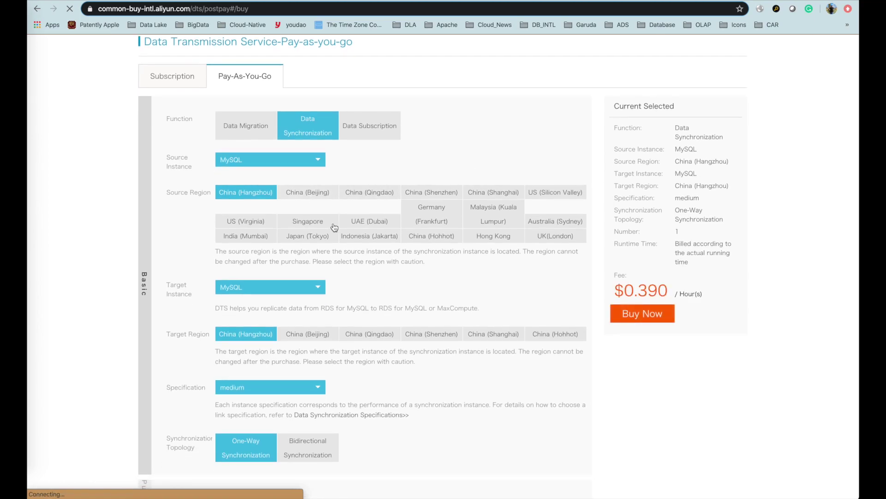
pyautogui.click(307, 223)
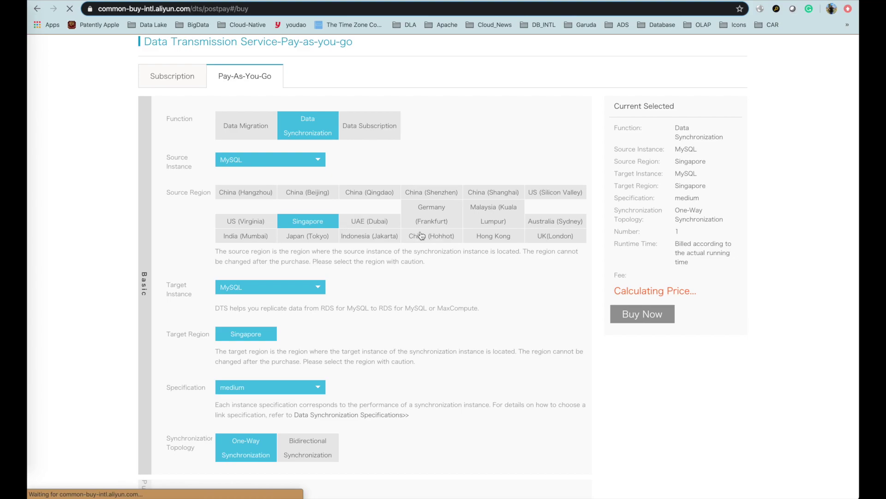
pyautogui.click(296, 162)
pyautogui.click(249, 195)
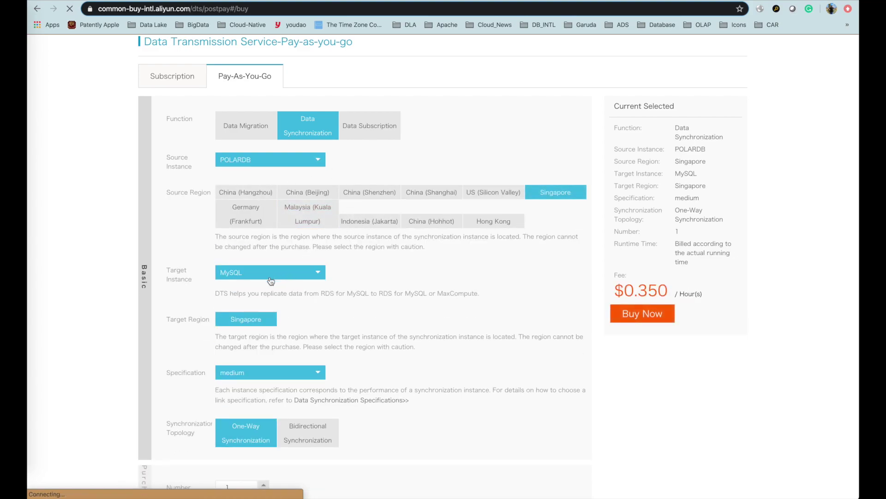
pyautogui.click(281, 274)
pyautogui.click(258, 323)
pyautogui.scroll(-3, 385, 288)
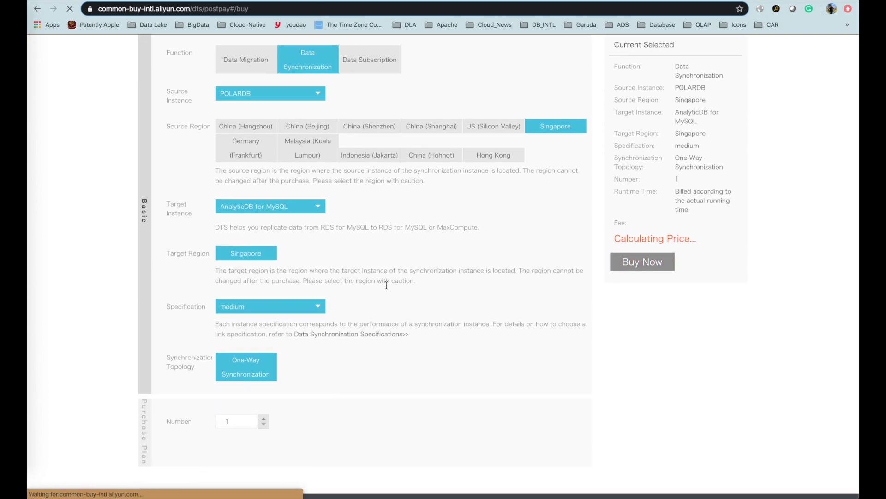
pyautogui.click(283, 308)
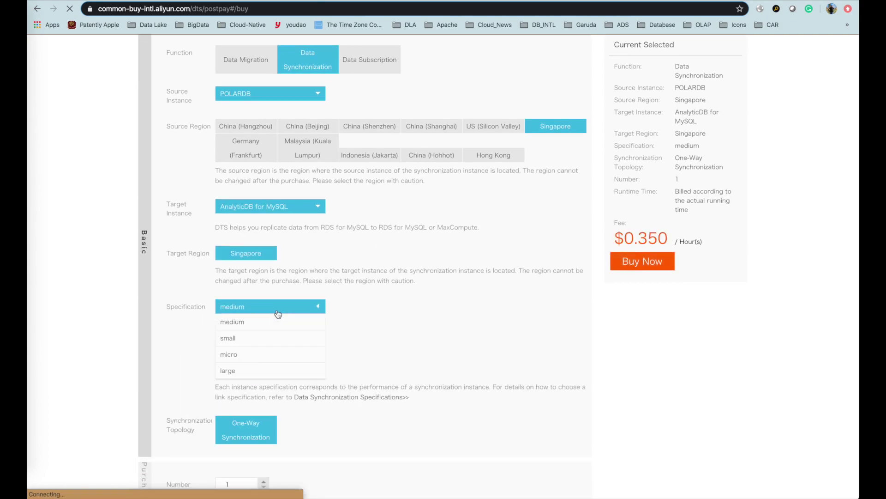
pyautogui.click(243, 353)
pyautogui.scroll(-3, 323, 378)
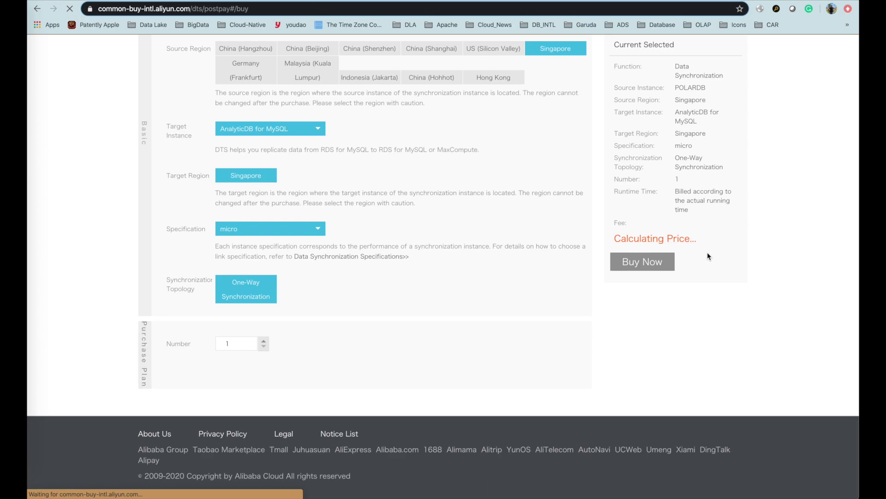
pyautogui.scroll(3, 674, 291)
# Buy the sync instance, accept the service agreement, and activate the order.
pyautogui.click(653, 266)
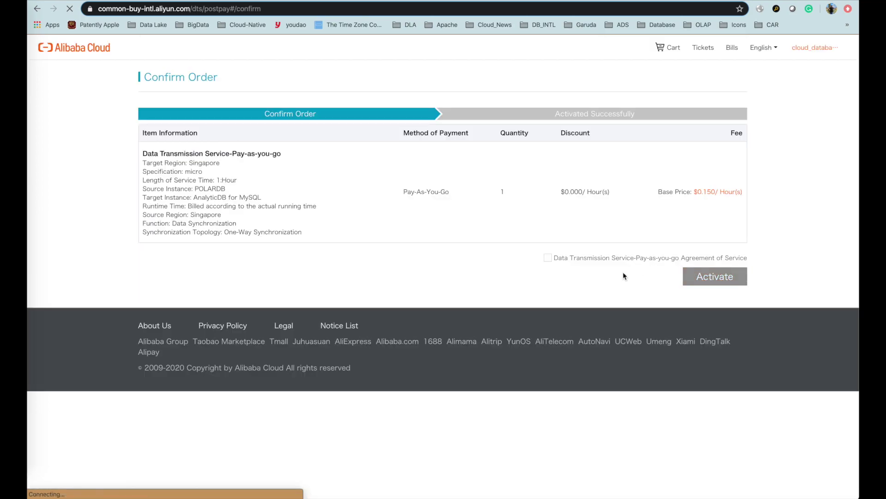
pyautogui.click(548, 260)
pyautogui.click(723, 279)
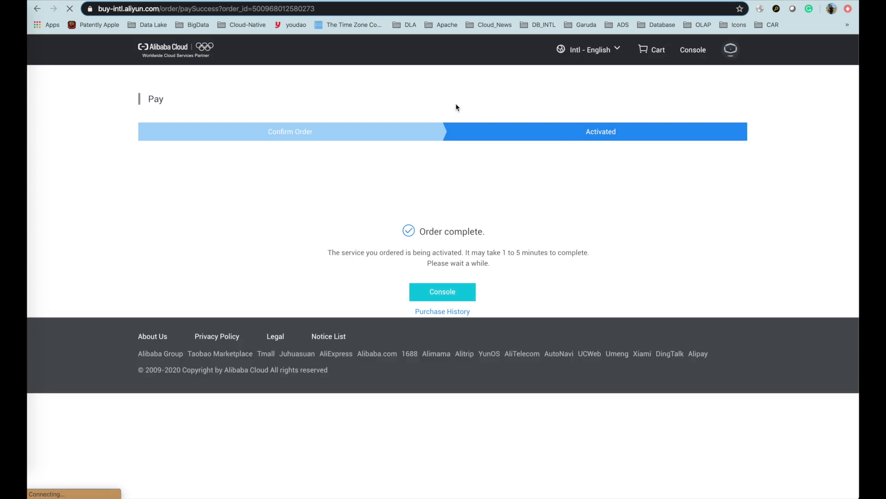
pyautogui.click(467, 299)
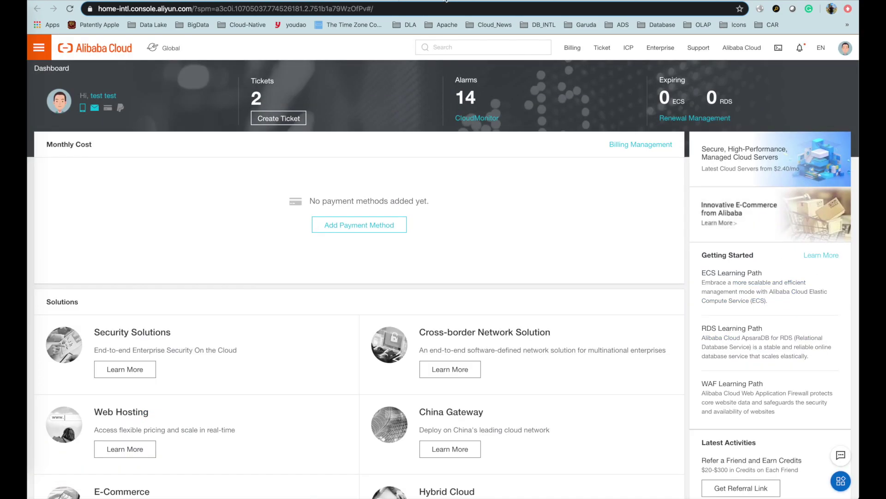
pyautogui.click(380, 1)
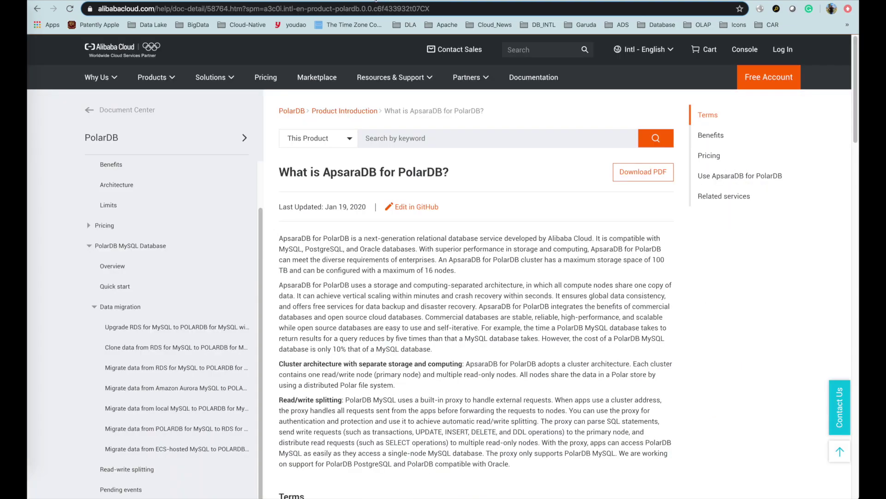
# Open the DTS Singapore synchronization tasks, showing singapore-singapore-micro as Not Configured.
pyautogui.click(376, 1)
pyautogui.click(69, 9)
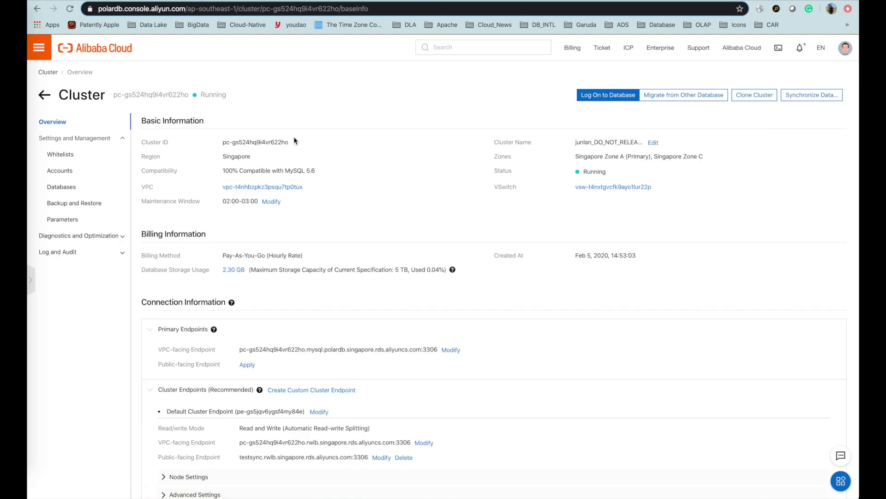
pyautogui.click(40, 48)
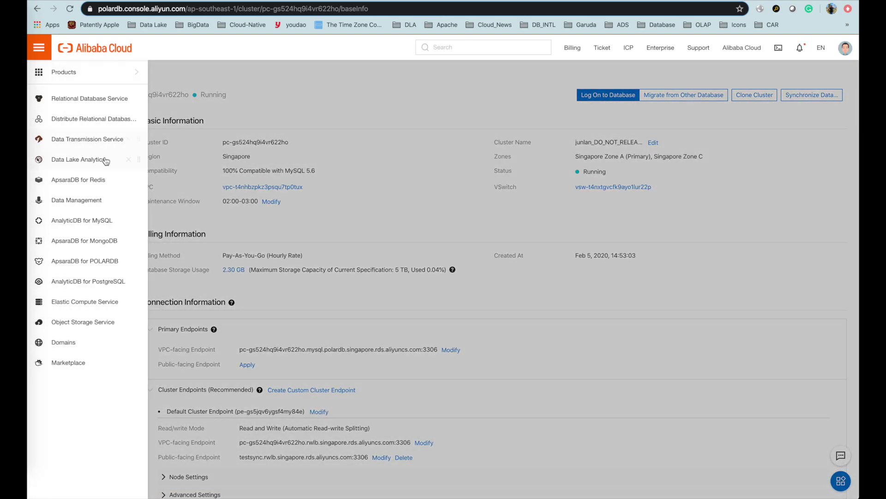
pyautogui.click(101, 140)
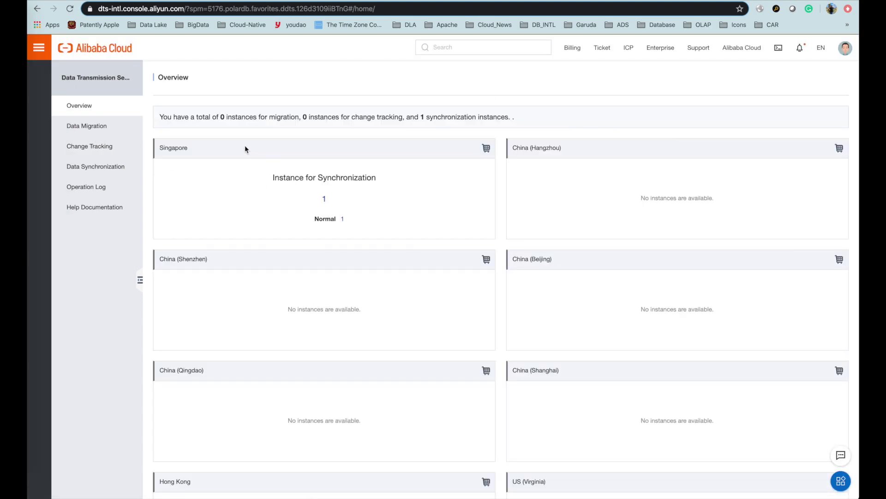
pyautogui.click(324, 200)
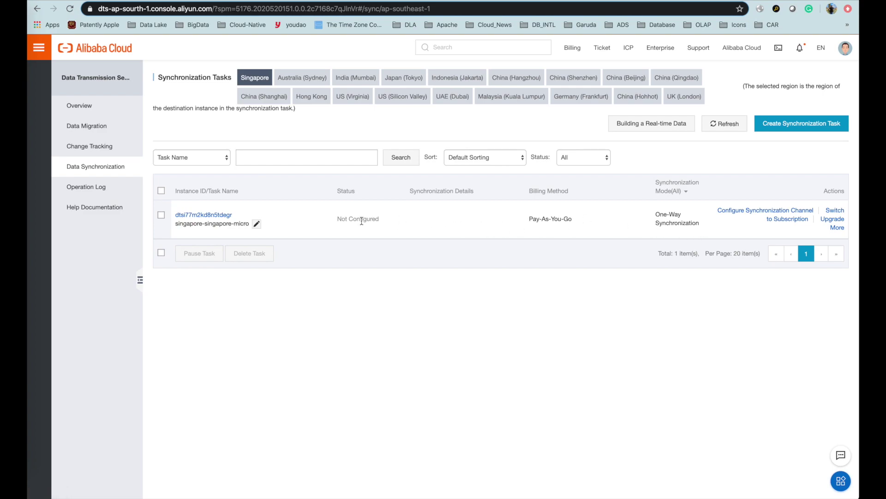
# Set the PolarDB source with account test_sync and password, and the AnalyticDB destination to version 3.0.
pyautogui.click(755, 212)
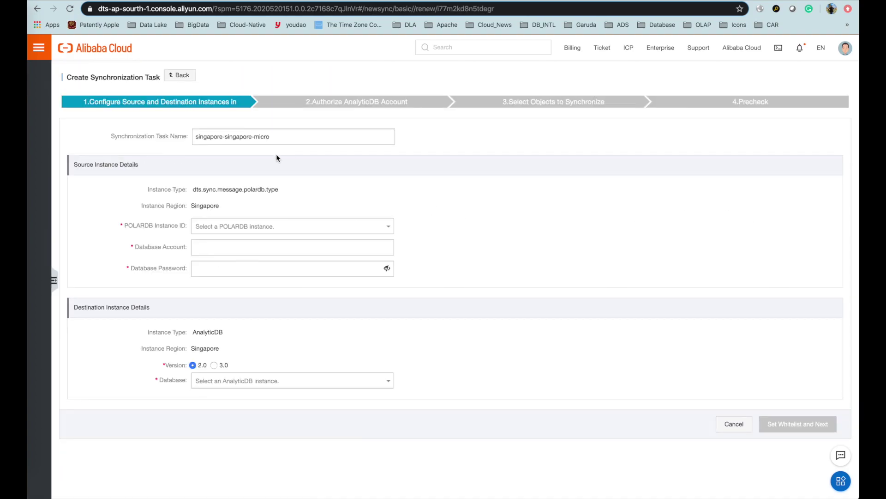
pyautogui.click(228, 230)
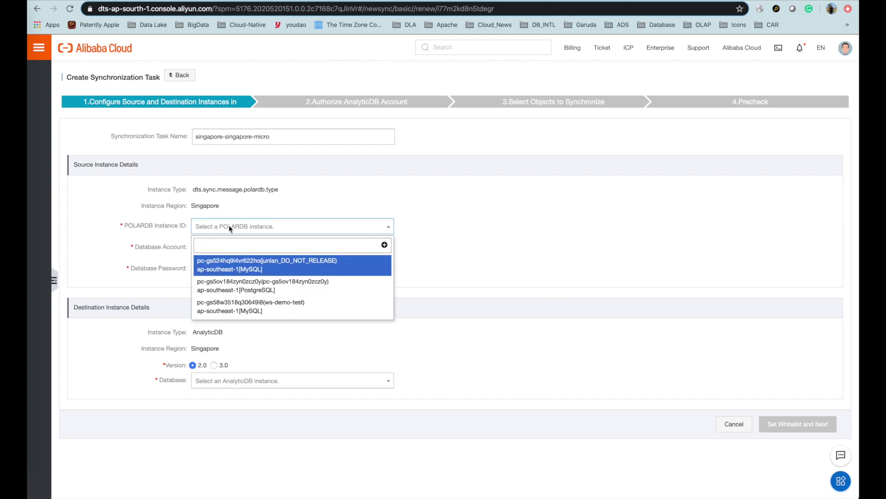
pyautogui.click(291, 271)
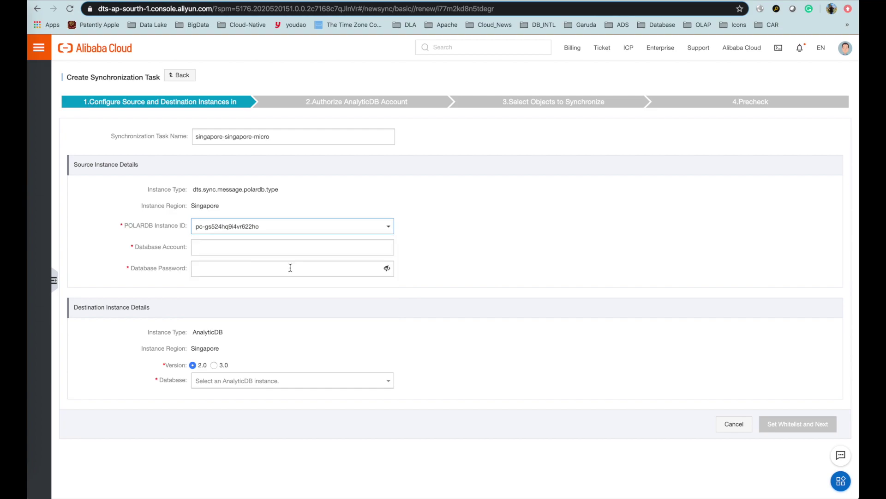
pyautogui.click(219, 253)
pyautogui.write('te')
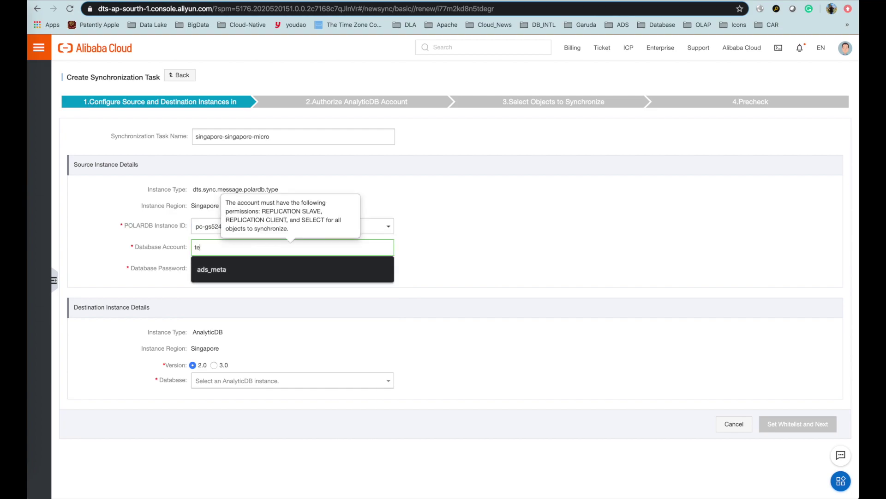
pyautogui.write('st_sync')
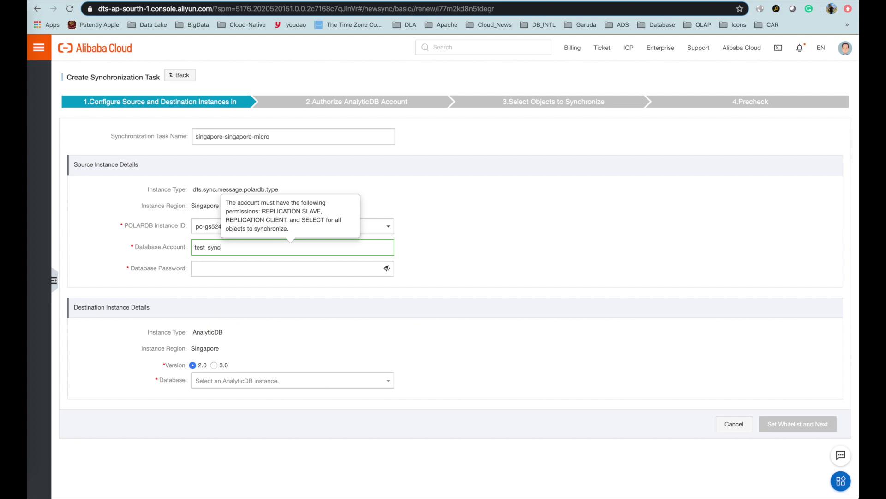
pyautogui.click(235, 274)
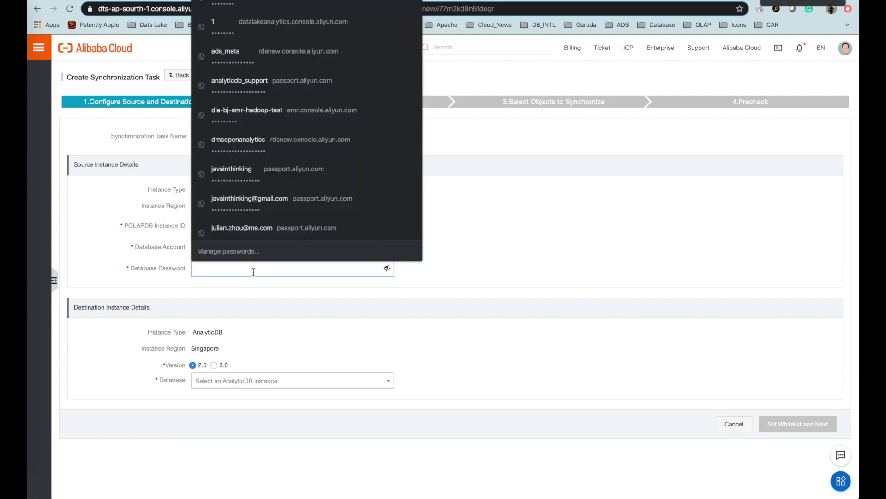
pyautogui.write('tyn')
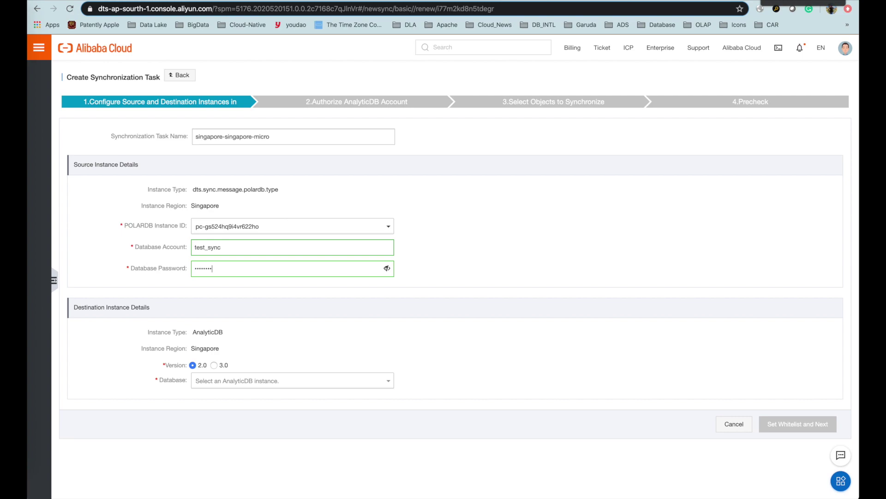
pyautogui.click(214, 364)
pyautogui.scroll(-1, 246, 368)
pyautogui.click(251, 369)
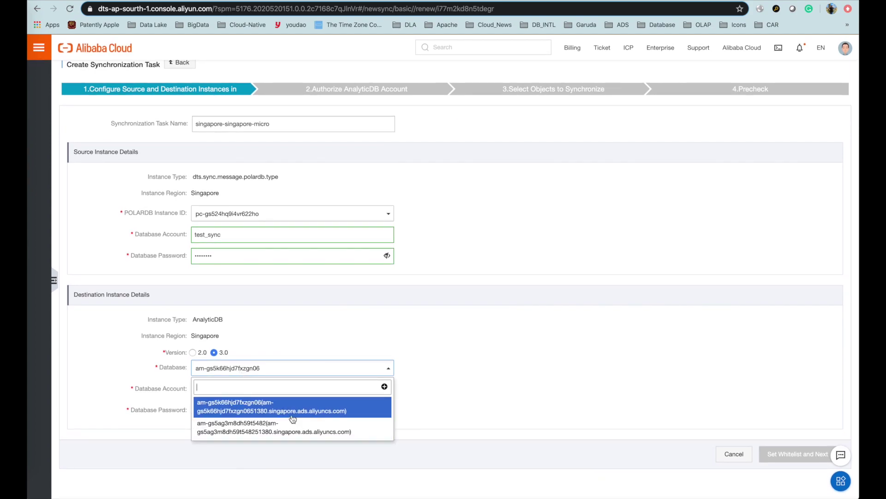
# Copy the AnalyticDB cluster ID from the AnalyticDB for MySQL clusters list.
pyautogui.click(502, 321)
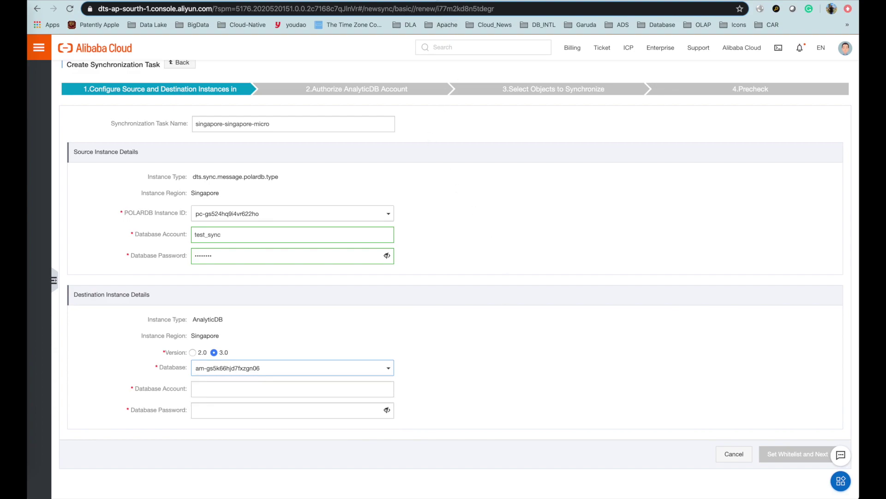
pyautogui.hotkey('ctrl', 'Tab')
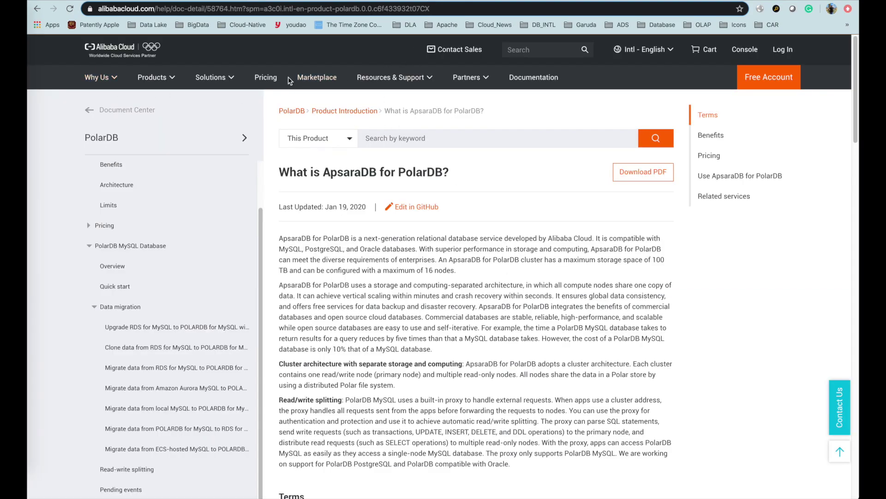
pyautogui.click(744, 50)
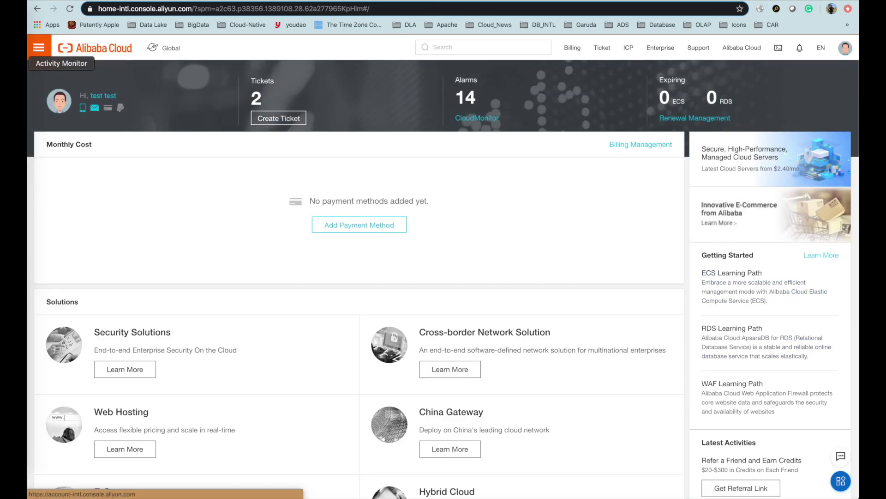
pyautogui.click(38, 51)
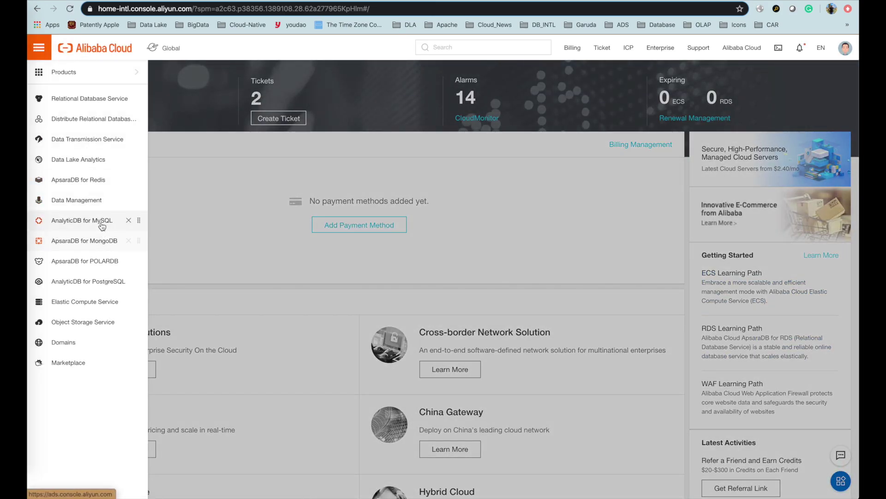
pyautogui.click(99, 225)
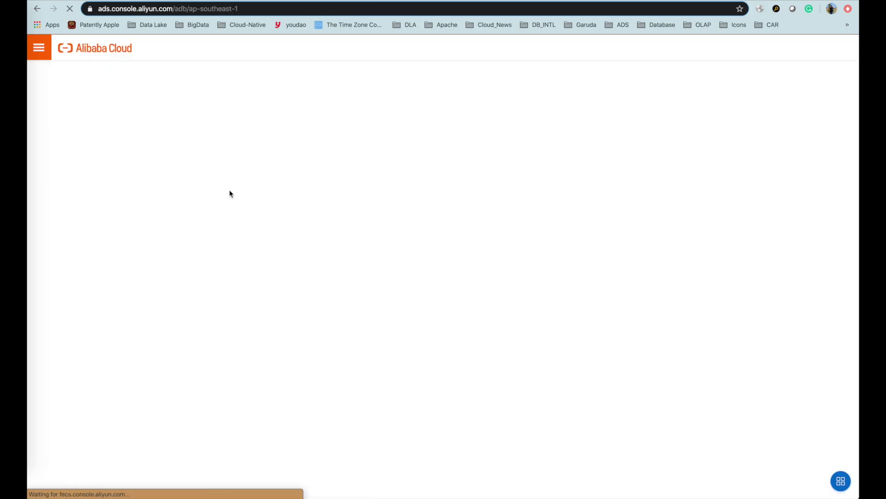
pyautogui.click(212, 113)
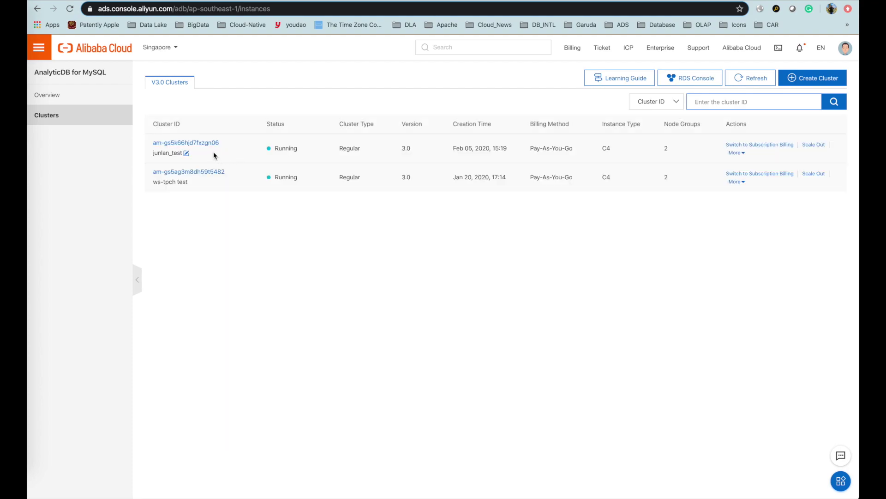
pyautogui.moveTo(220, 146); pyautogui.dragTo(152, 143)
pyautogui.press('super+c')
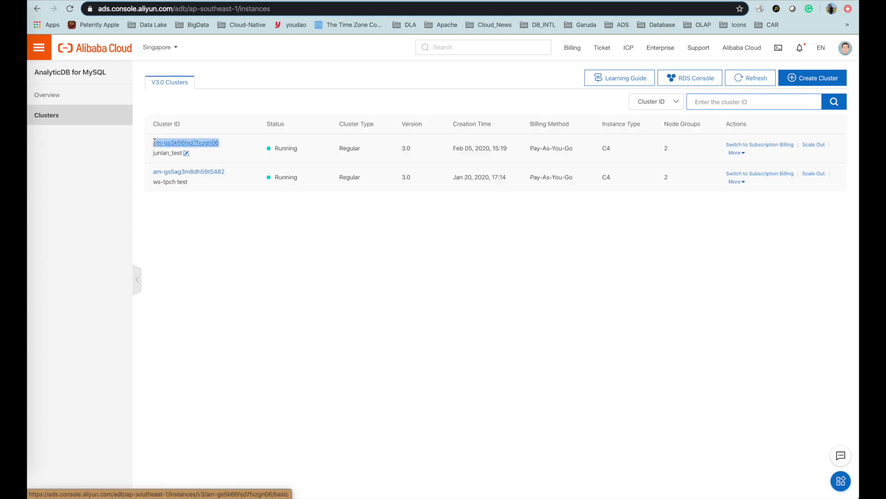
pyautogui.click(295, 244)
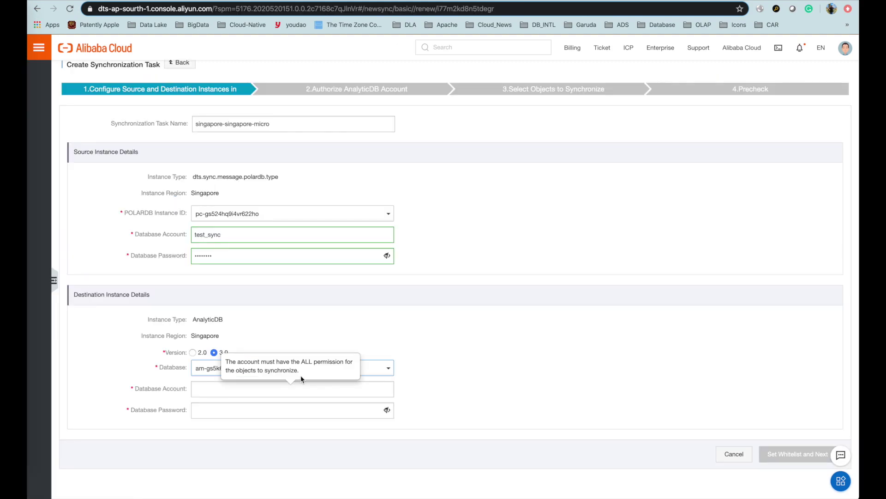
# Select destination cluster am-gs5k66hjd7fxzgn06 and enter account test_sync with its password.
pyautogui.click(335, 368)
pyautogui.press('super+v')
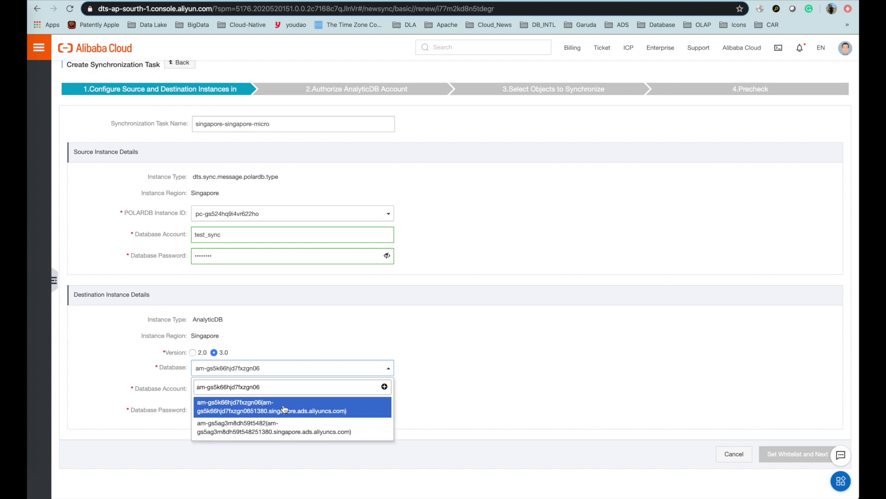
pyautogui.click(283, 408)
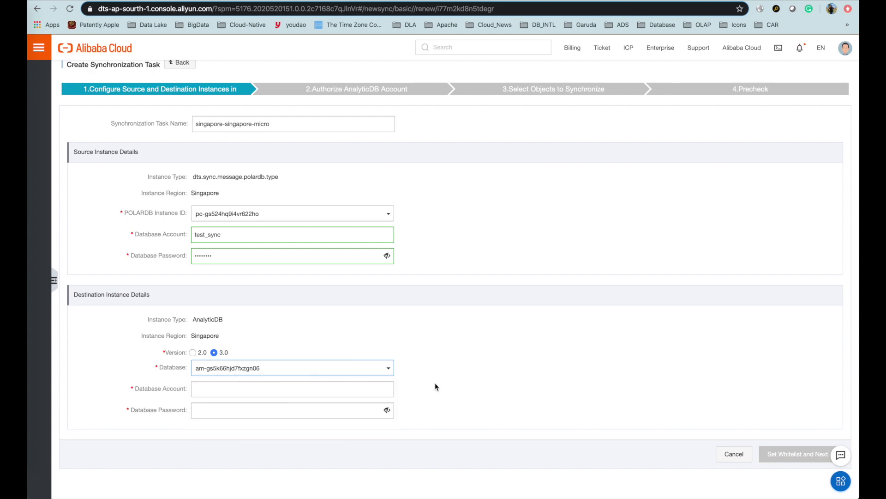
pyautogui.click(312, 390)
pyautogui.write('tes')
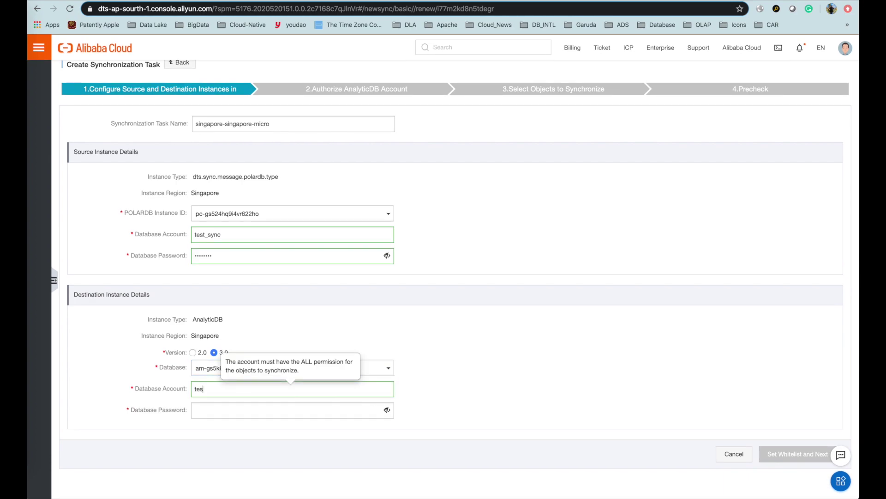
pyautogui.write('t_sync')
pyautogui.press('Tab')
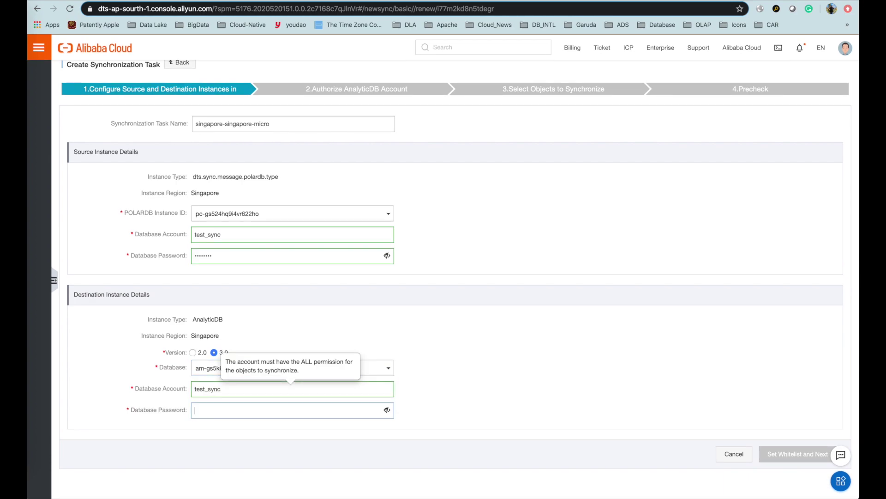
pyautogui.write('t')
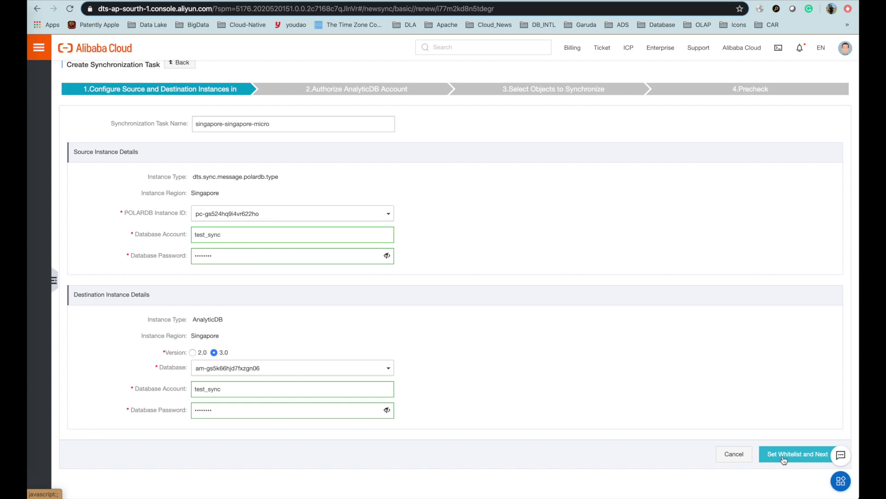
# Save the connection settings, add test_database to the synced objects, and continue to table definition.
pyautogui.click(783, 460)
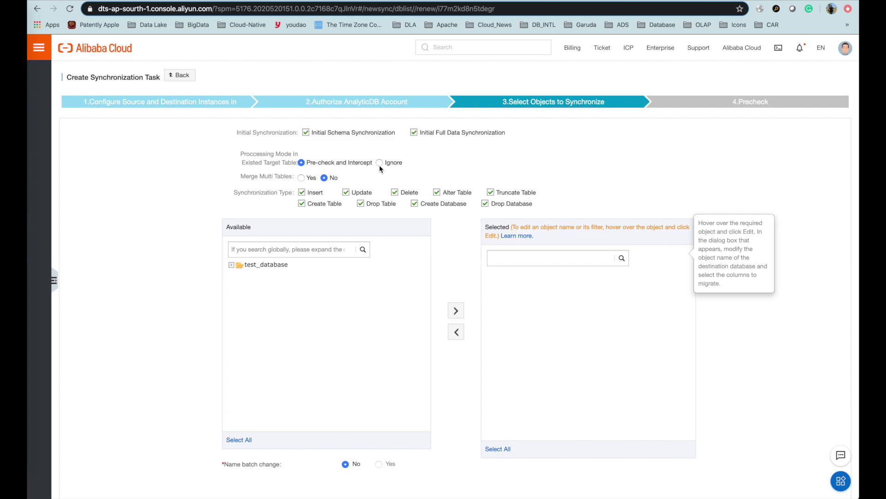
pyautogui.scroll(-2, 381, 187)
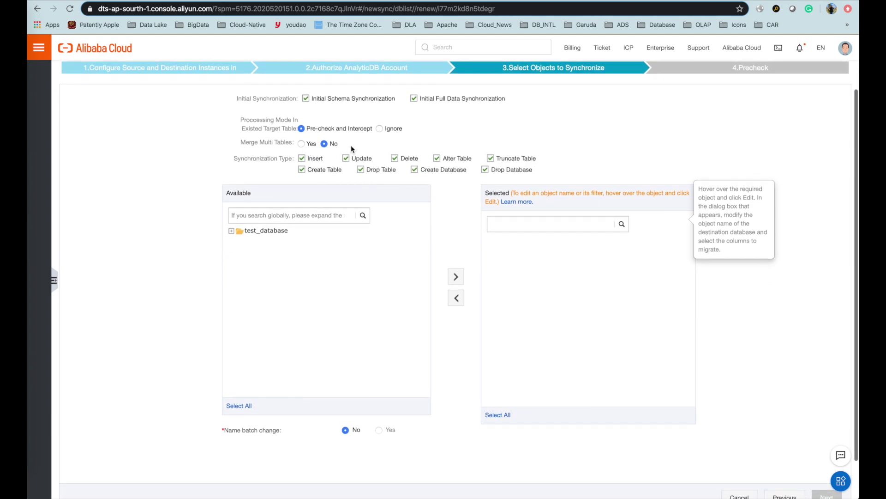
pyautogui.scroll(-2, 351, 145)
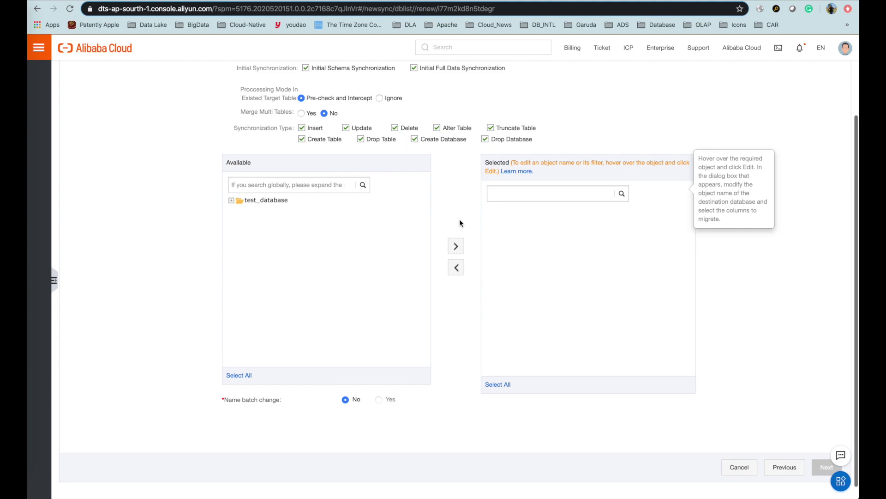
pyautogui.click(231, 200)
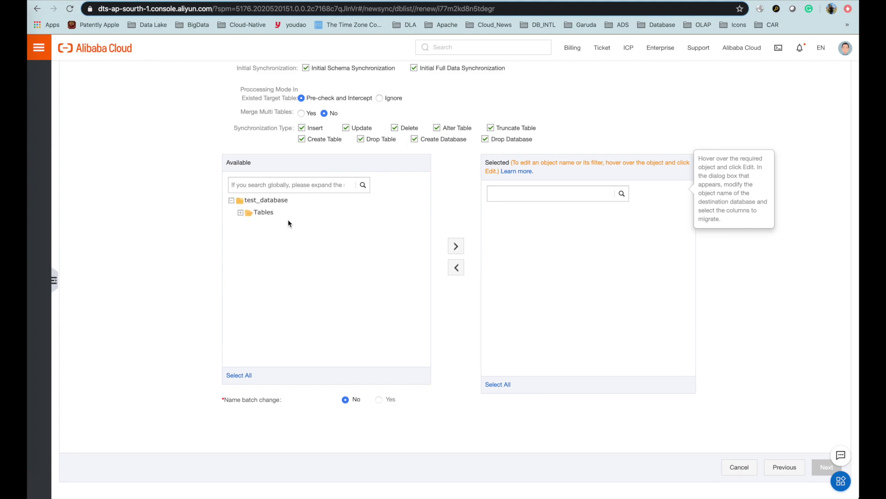
pyautogui.click(240, 212)
pyautogui.click(290, 227)
pyautogui.click(263, 201)
pyautogui.click(456, 246)
pyautogui.scroll(-1, 574, 263)
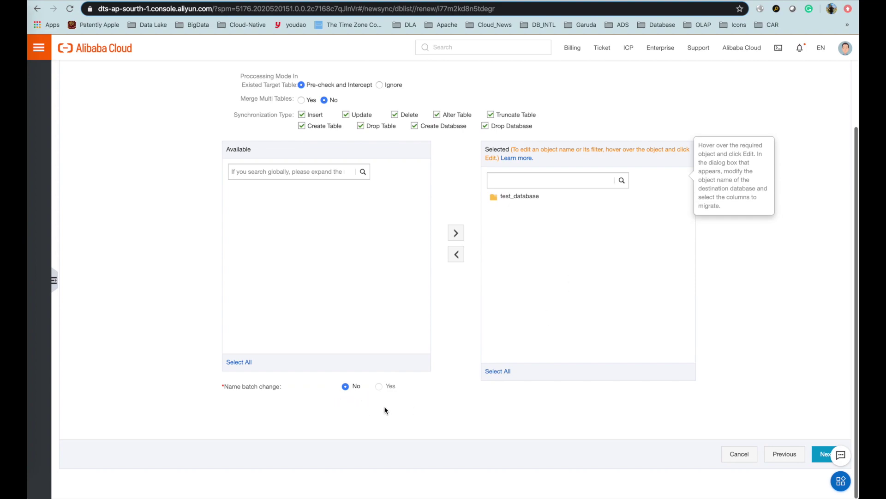
pyautogui.click(822, 456)
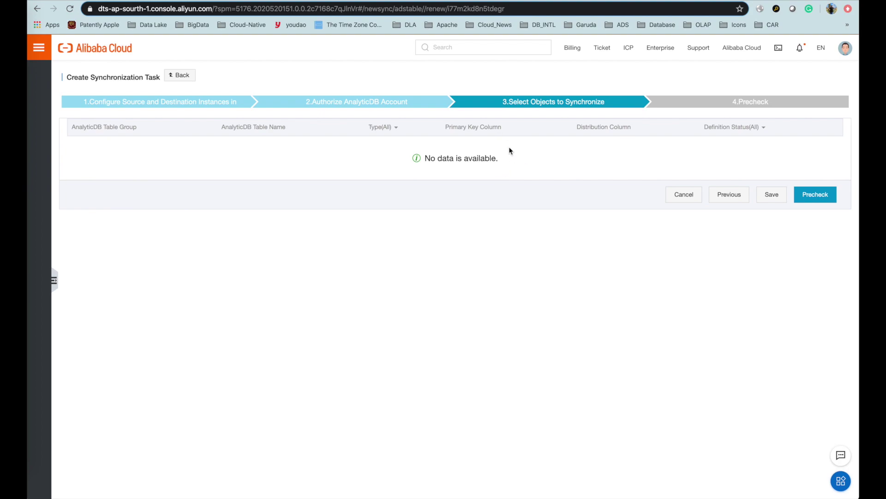
pyautogui.moveTo(479, 159); pyautogui.dragTo(517, 170)
# Run the precheck for sync task singapore-singapore-micro.
pyautogui.click(550, 167)
pyautogui.click(822, 198)
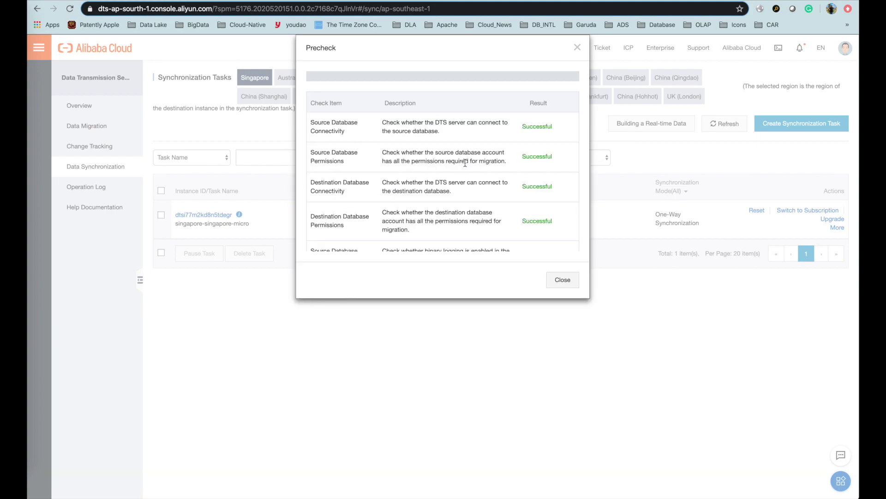
# Review the precheck results and read why the source binary logging check failed.
pyautogui.scroll(-3, 467, 169)
pyautogui.scroll(1, 468, 176)
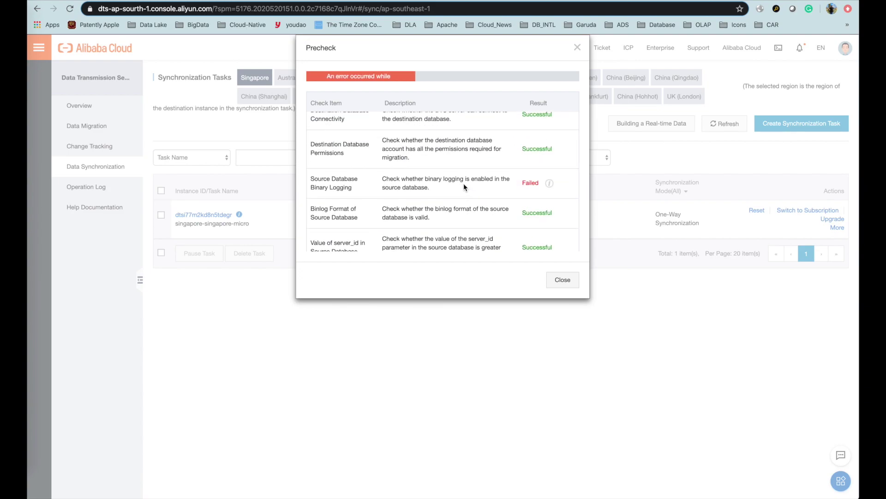
pyautogui.moveTo(452, 180); pyautogui.dragTo(463, 185)
pyautogui.click(464, 185)
pyautogui.scroll(-6, 487, 190)
pyautogui.scroll(3, 486, 186)
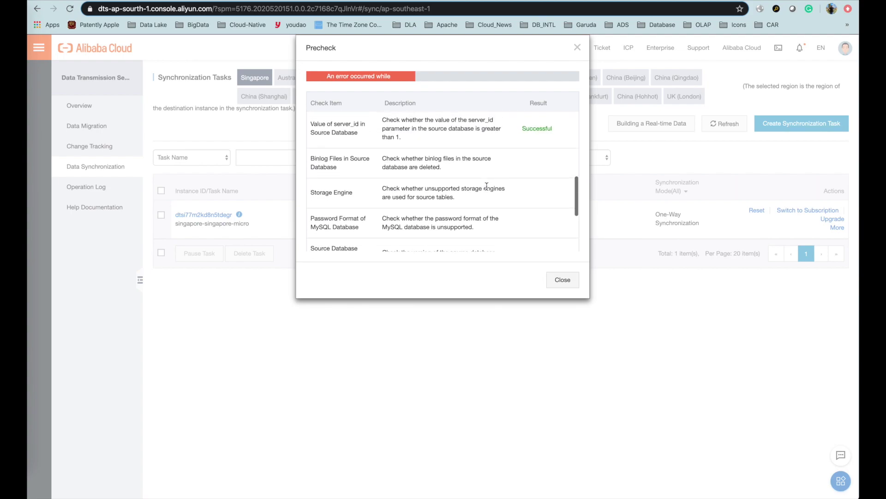
pyautogui.scroll(-3, 487, 187)
pyautogui.scroll(3, 488, 189)
pyautogui.scroll(2, 487, 189)
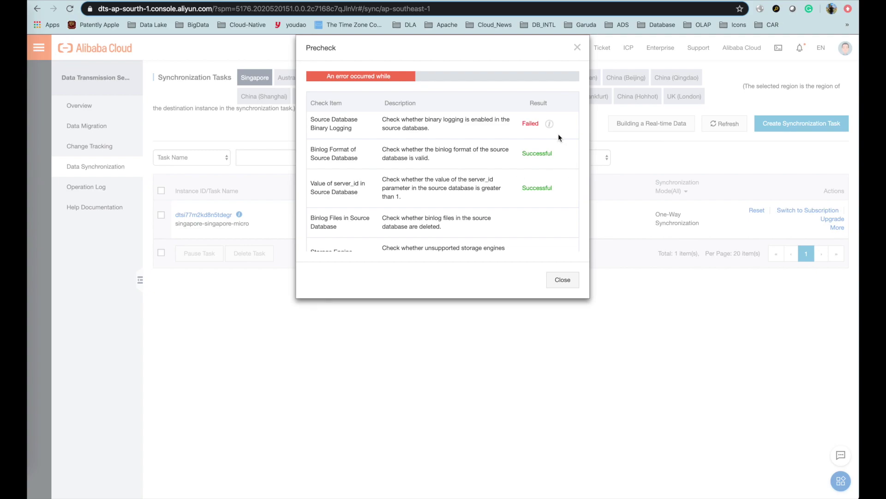
pyautogui.click(549, 125)
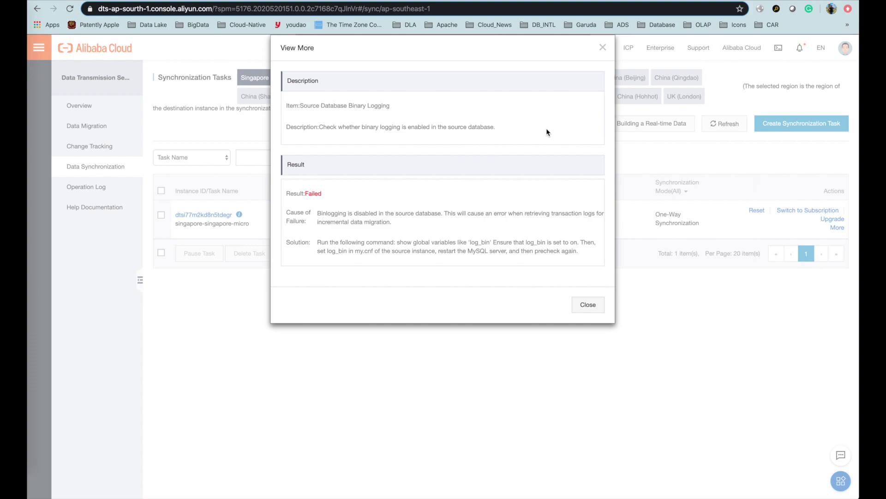
pyautogui.moveTo(364, 106); pyautogui.dragTo(430, 133)
pyautogui.click(445, 140)
pyautogui.click(590, 313)
# Close the precheck and refresh the task list, now showing the task as Not Started.
pyautogui.scroll(5, 504, 203)
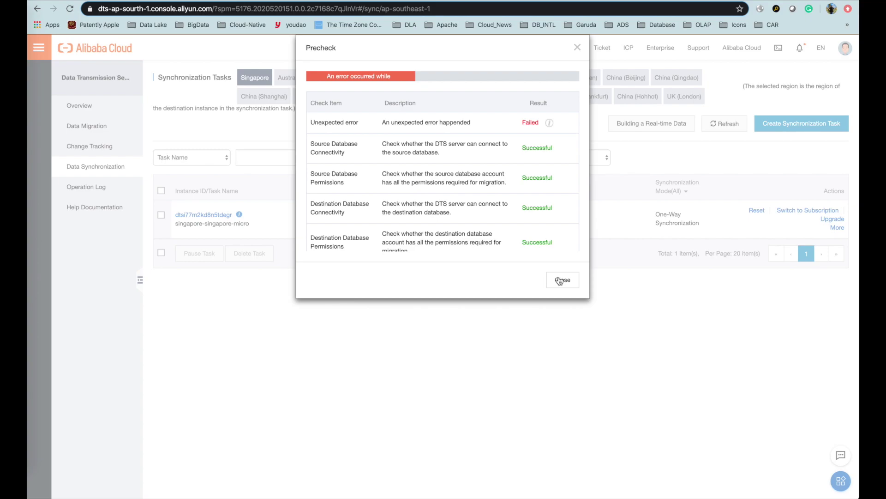
pyautogui.scroll(-6, 541, 210)
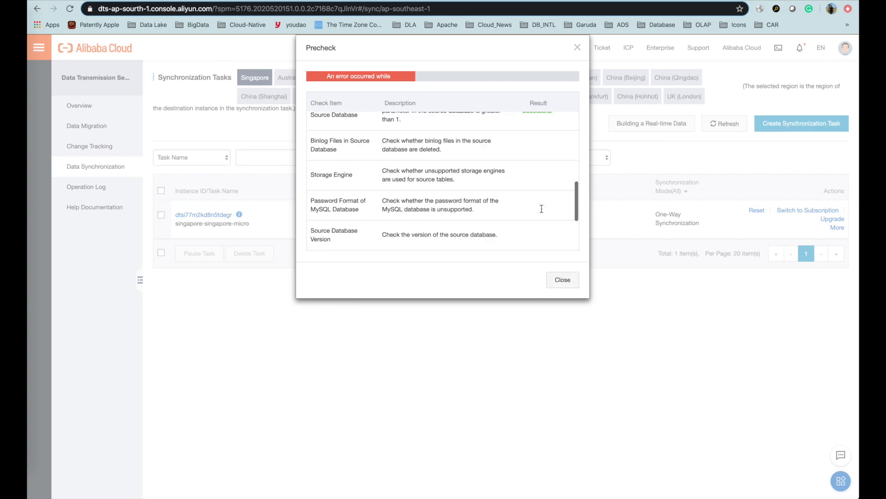
pyautogui.scroll(3, 542, 210)
pyautogui.scroll(1, 541, 207)
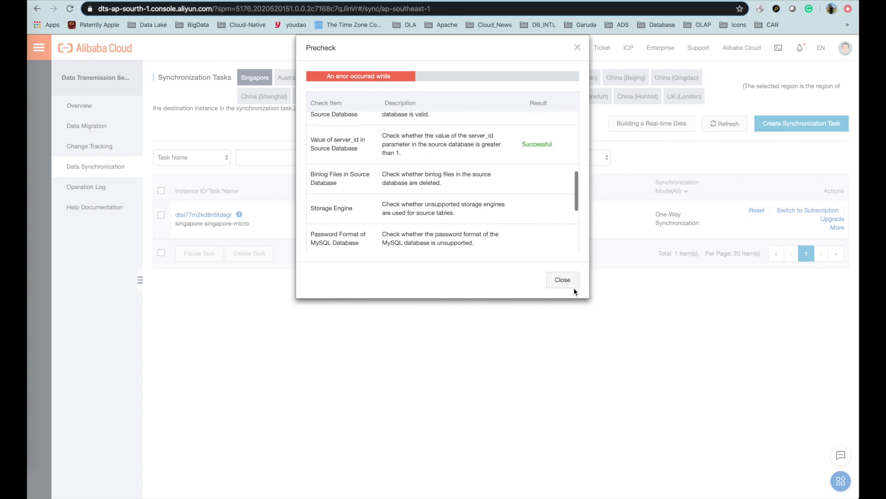
pyautogui.click(562, 280)
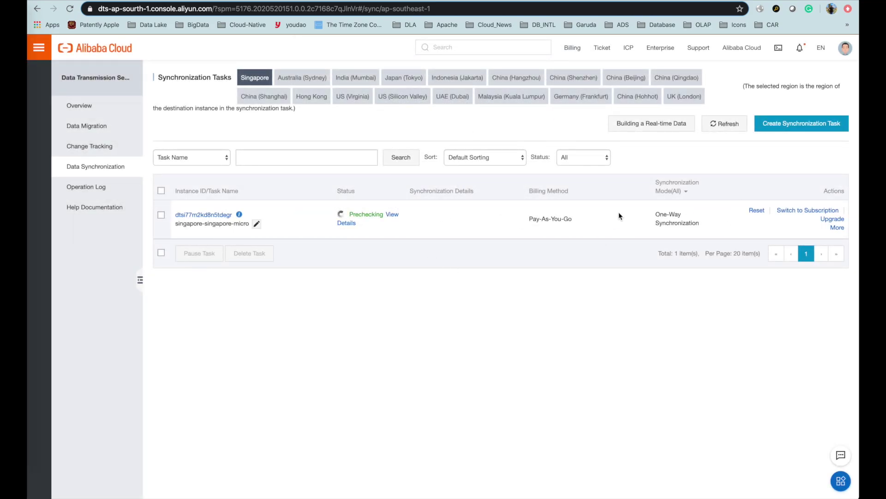
pyautogui.click(724, 124)
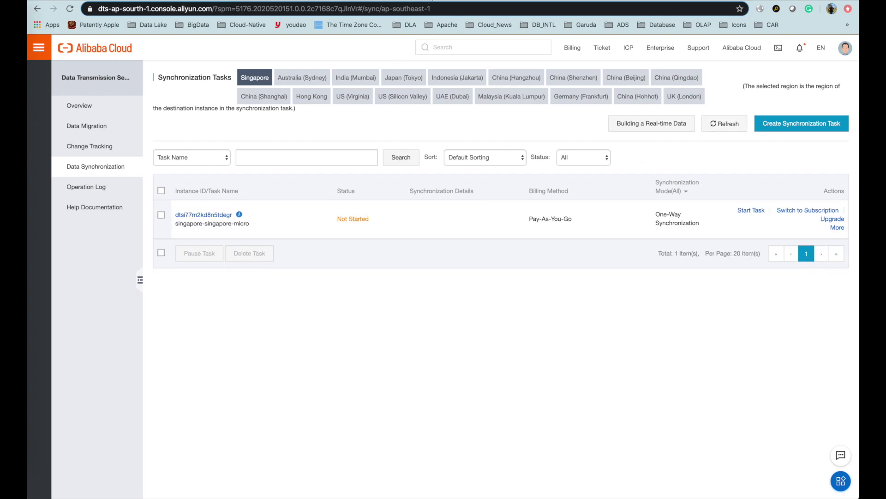
pyautogui.hotkey('ctrl', 'Tab')
# Open the MySQL 5.6 PolarDB cluster's Databases, then its Parameters page showing binlog_format ROW.
pyautogui.click(41, 51)
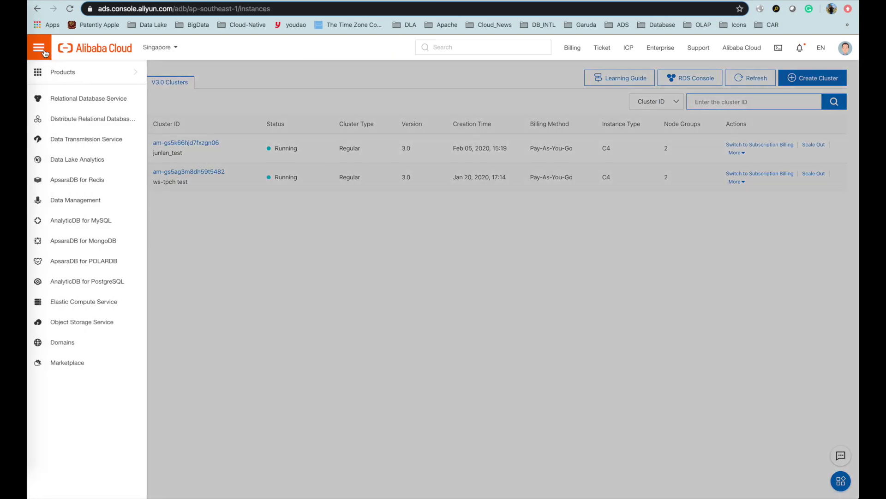
pyautogui.click(96, 260)
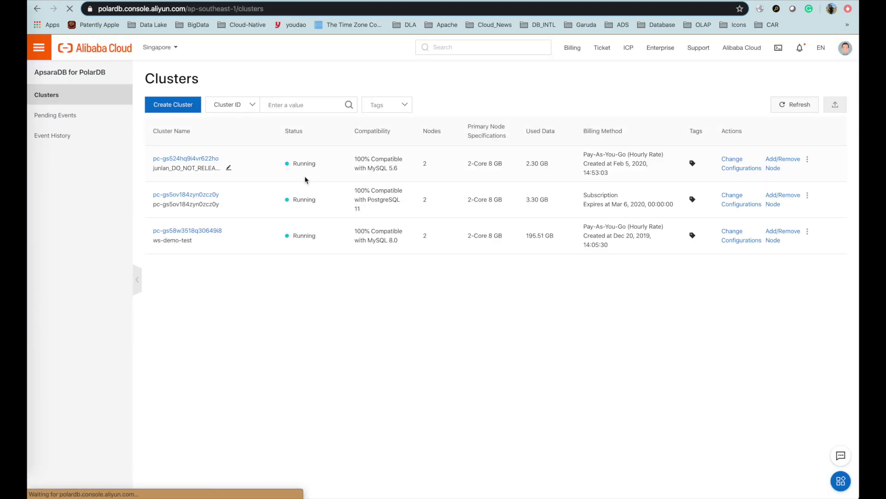
pyautogui.click(196, 158)
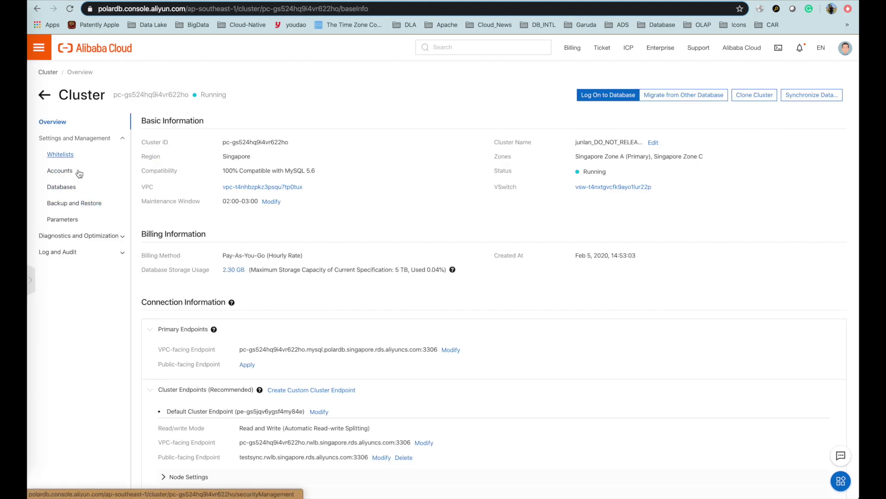
pyautogui.click(81, 252)
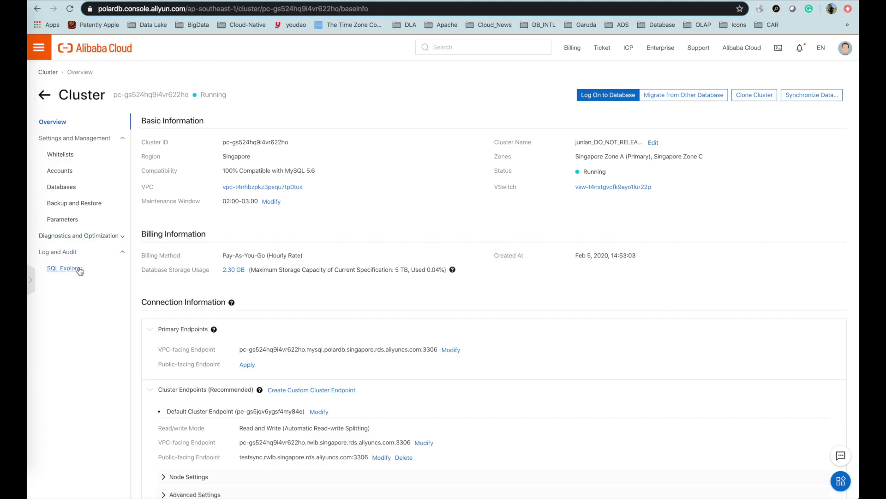
pyautogui.click(69, 188)
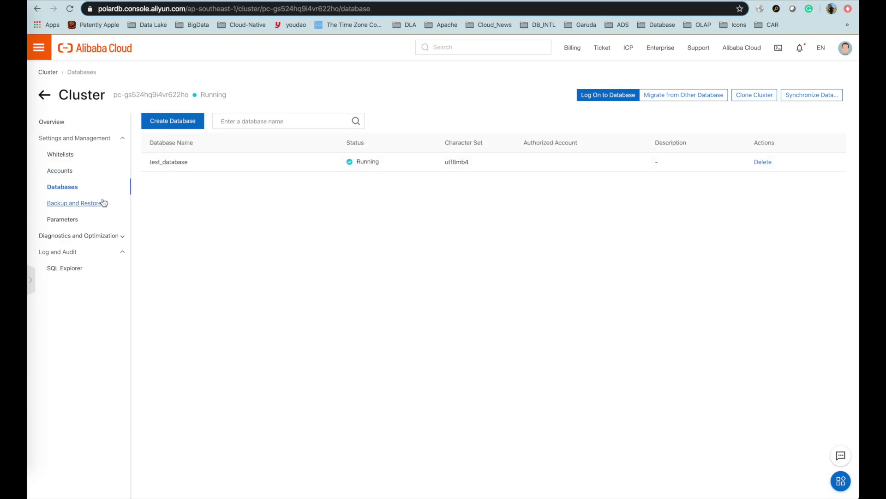
pyautogui.click(74, 221)
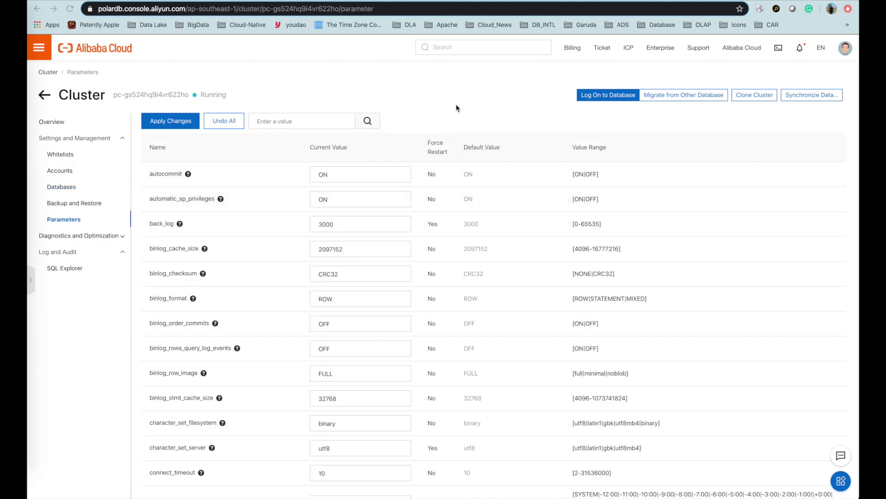
# Find loose_polar_log_bin and change its value from OFF to ON_WITH_GTID.
pyautogui.press('super+f')
pyautogui.write('loose_polar_log_bin')
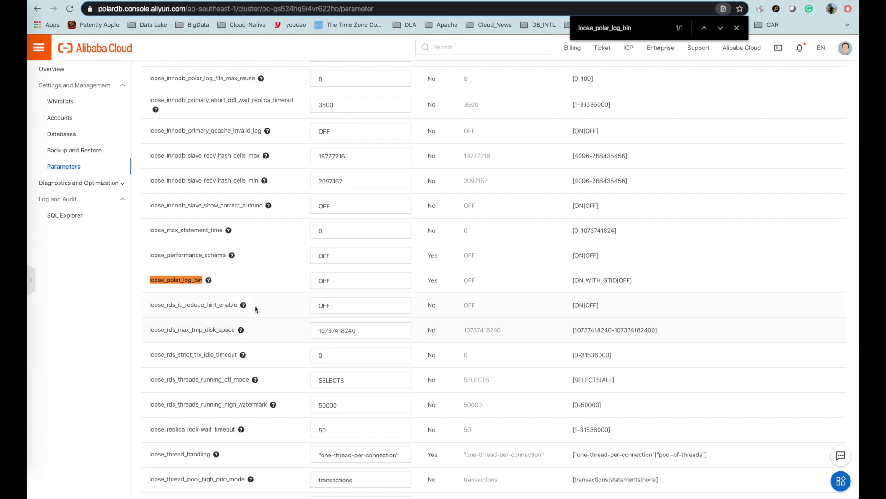
pyautogui.doubleClick(356, 277)
pyautogui.tripleClick(590, 280)
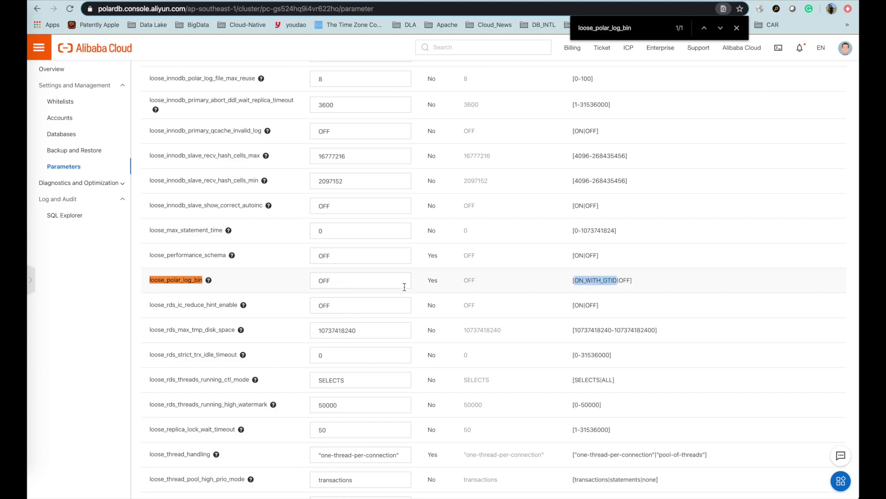
pyautogui.doubleClick(367, 282)
pyautogui.write('ON_WITH_GTID')
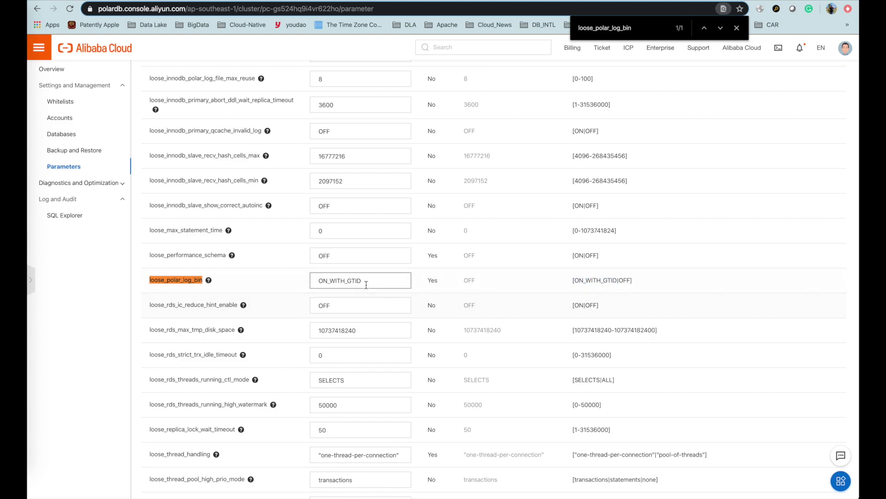
# Apply the parameter change, confirm the cluster restart, and return to the cluster overview.
pyautogui.scroll(20, 583, 308)
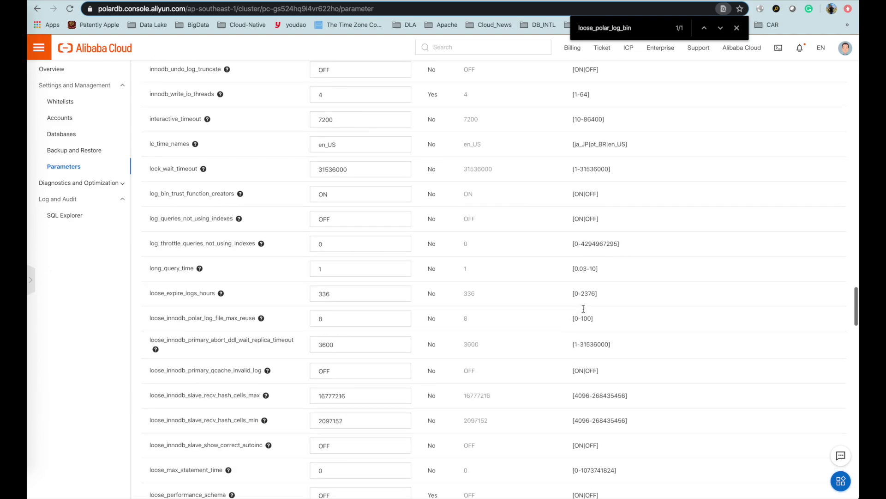
pyautogui.scroll(15, 583, 308)
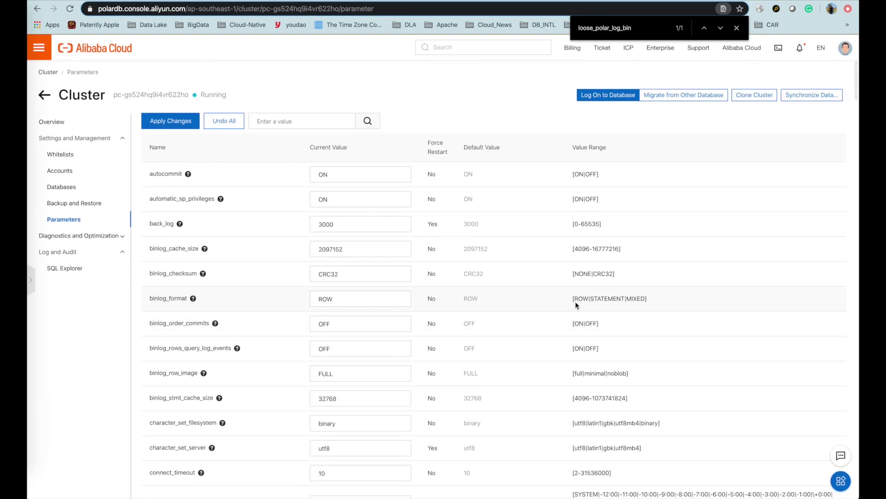
pyautogui.click(180, 122)
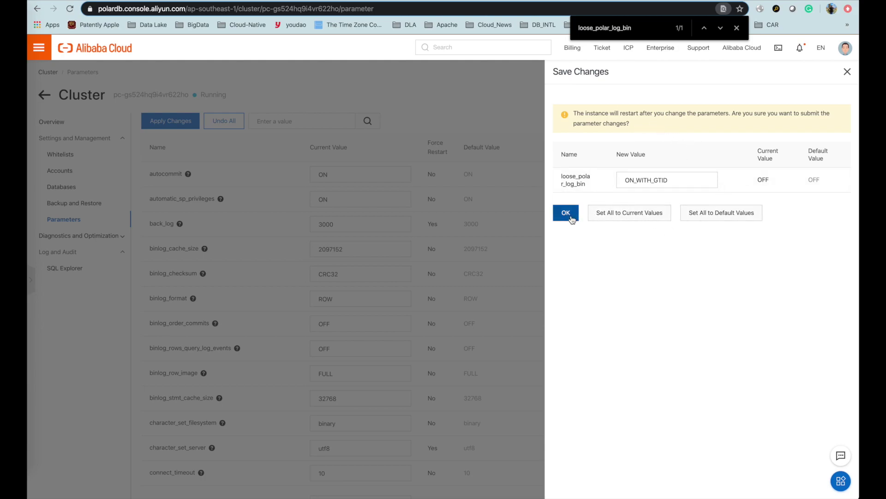
pyautogui.click(737, 29)
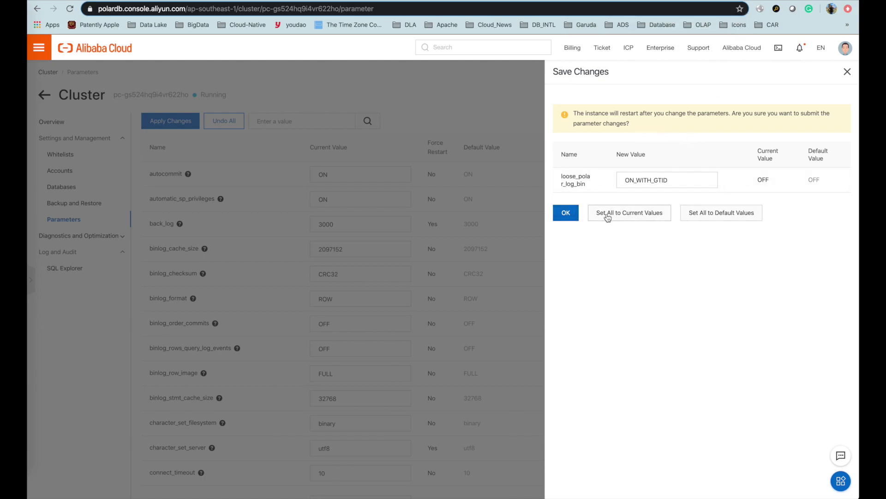
pyautogui.click(570, 218)
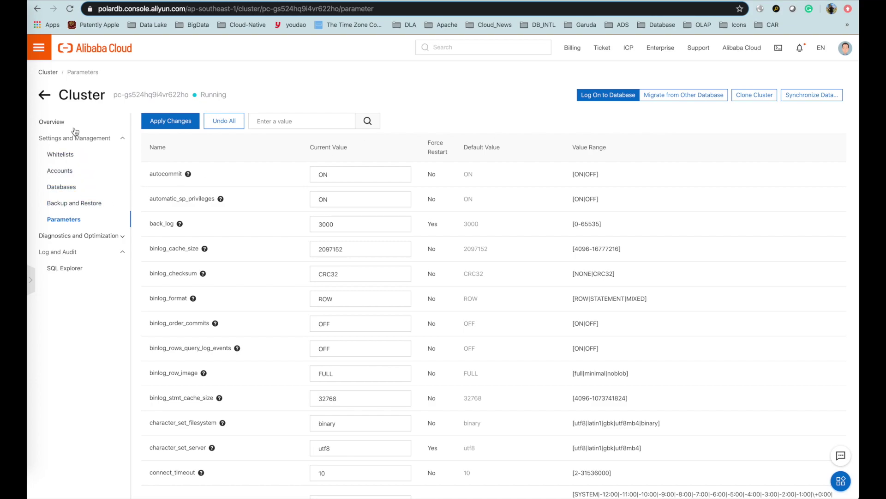
pyautogui.click(60, 123)
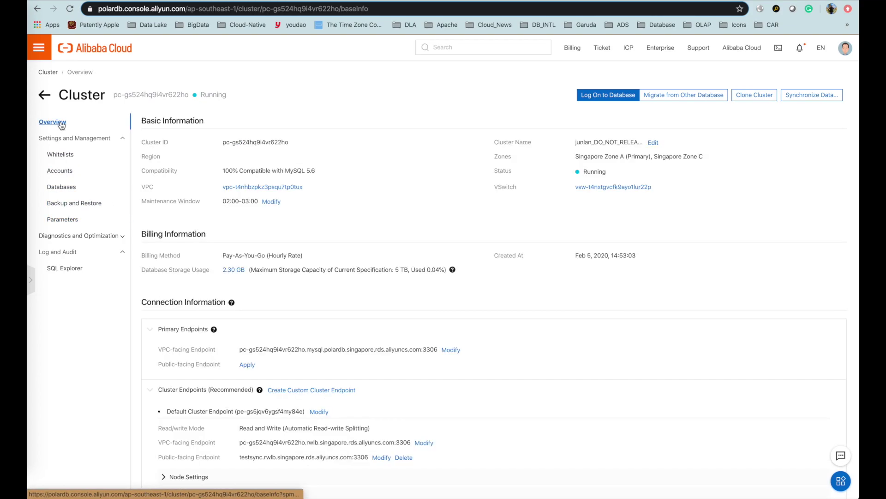
# Reload the overview repeatedly until the cluster status goes from Restarting back to Running.
pyautogui.tripleClick(226, 94)
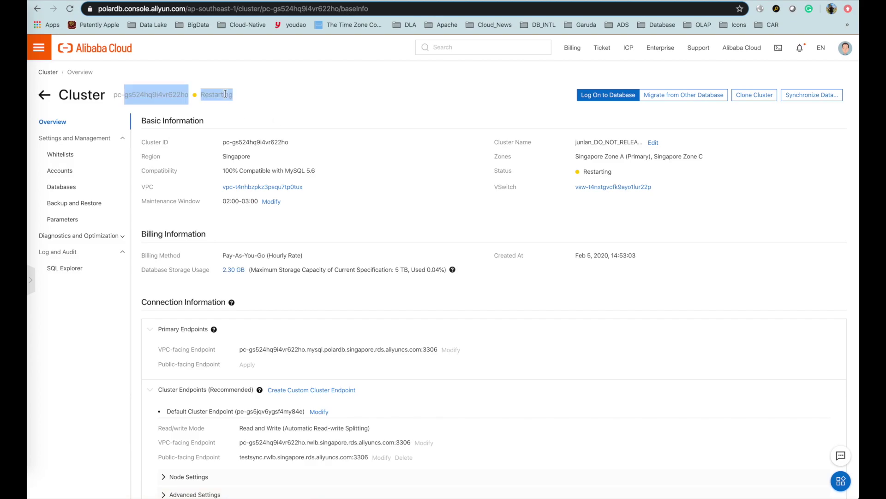
pyautogui.click(298, 99)
pyautogui.click(755, 95)
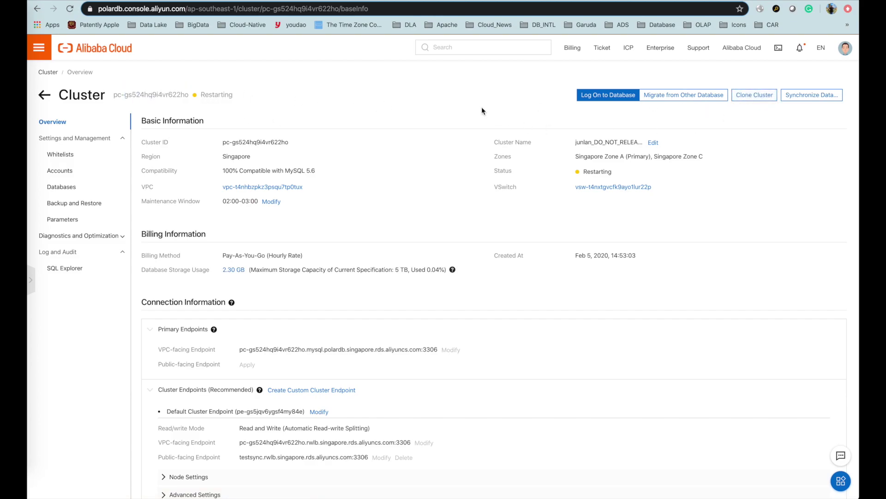
pyautogui.click(70, 9)
pyautogui.click(71, 9)
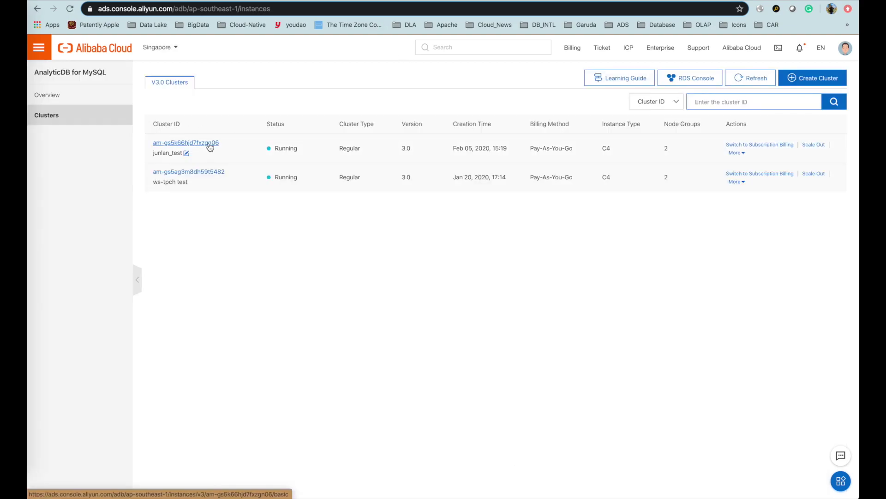
# Open the AnalyticDB cluster created Feb 05, 2020 and choose Log On to Database.
pyautogui.click(210, 144)
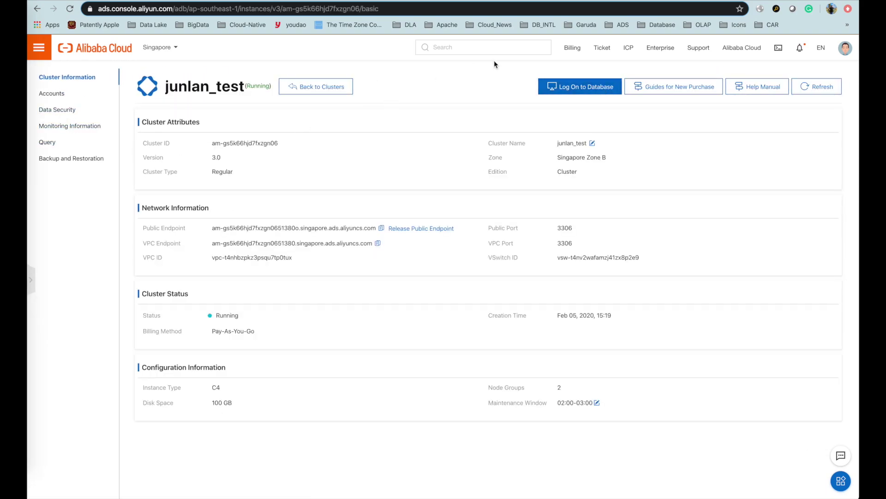
pyautogui.click(556, 85)
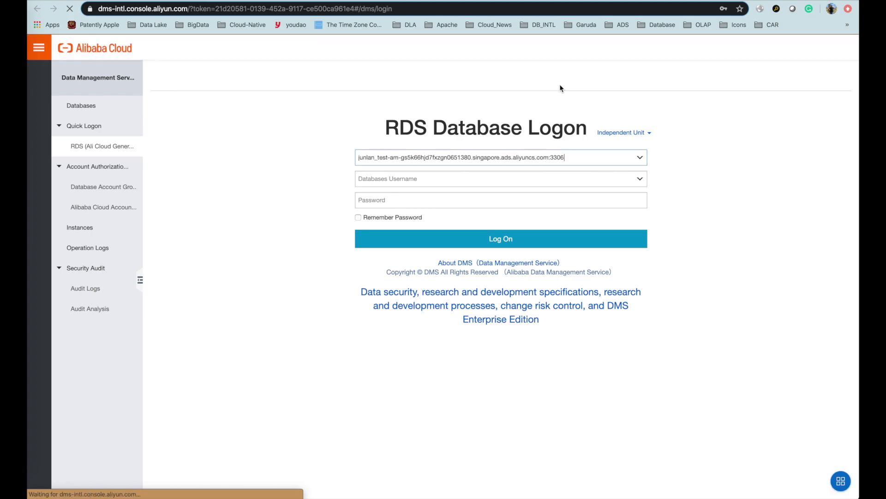
# Log on to the AnalyticDB database with the account name and password, remembering the password.
pyautogui.write('t')
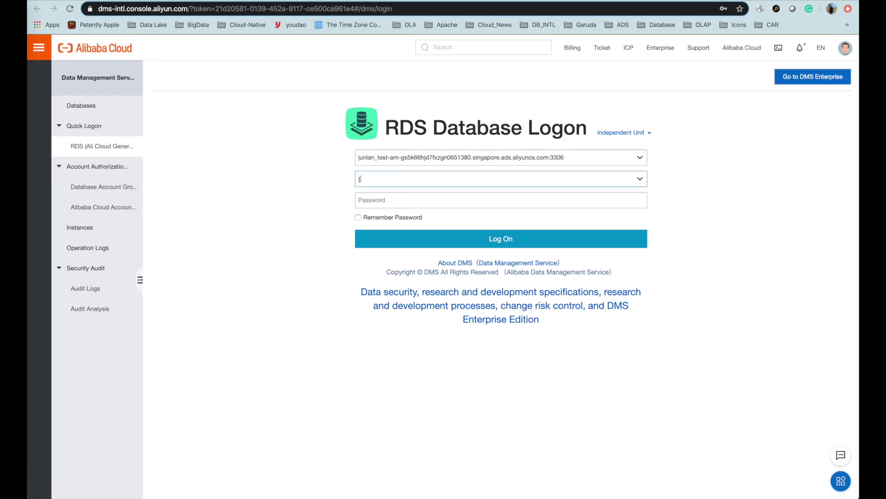
pyautogui.write('est/0st_sync')
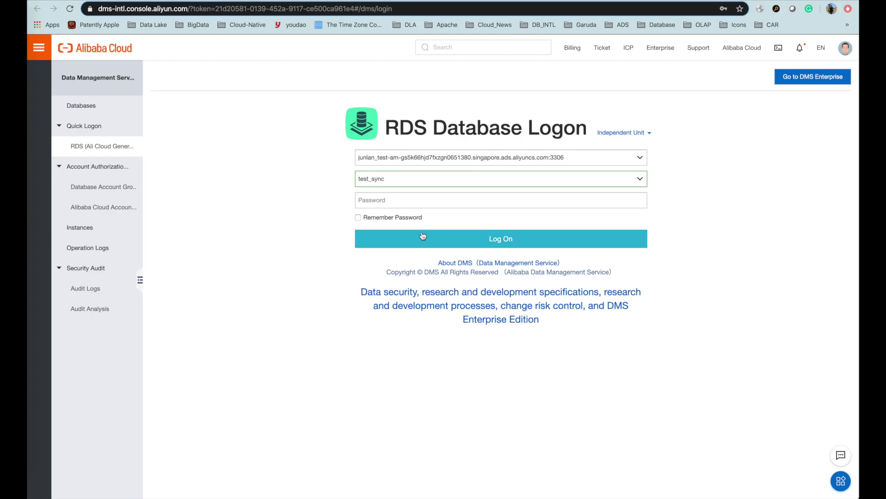
pyautogui.click(387, 200)
pyautogui.write('****')
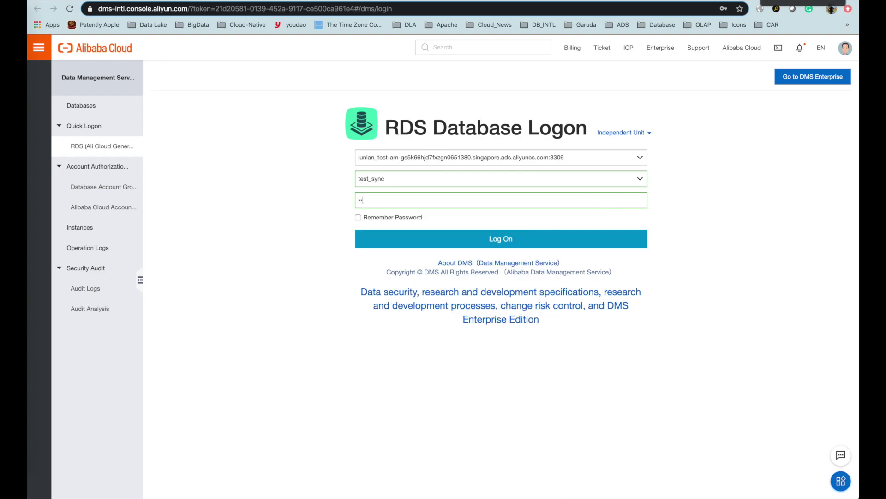
pyautogui.click(358, 216)
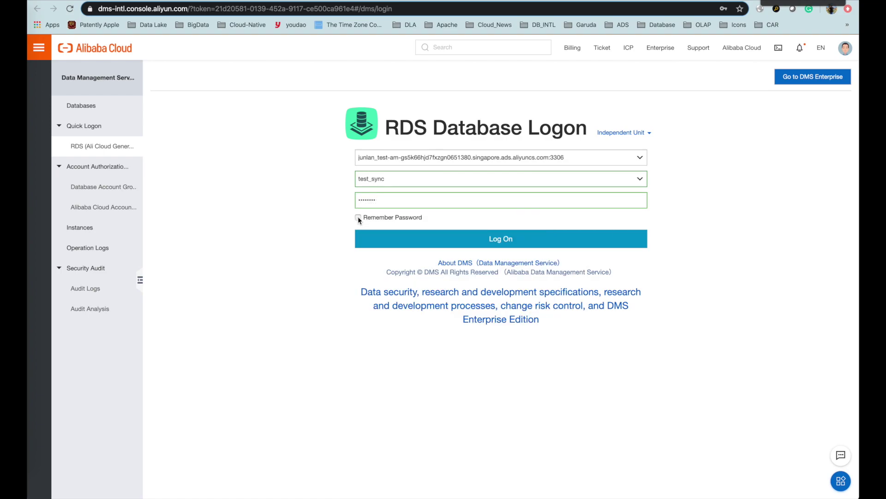
pyautogui.click(387, 238)
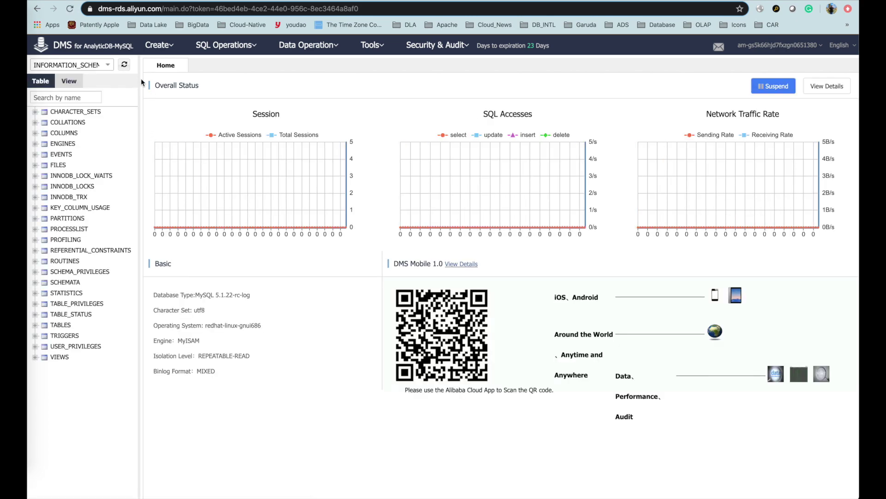
# Switch to test_database, refresh its empty table list, and start a new table.
pyautogui.click(108, 66)
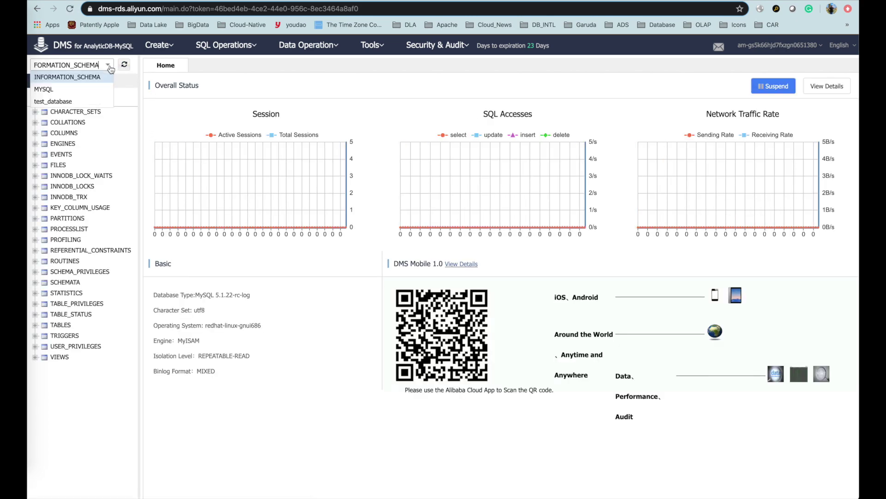
pyautogui.click(81, 102)
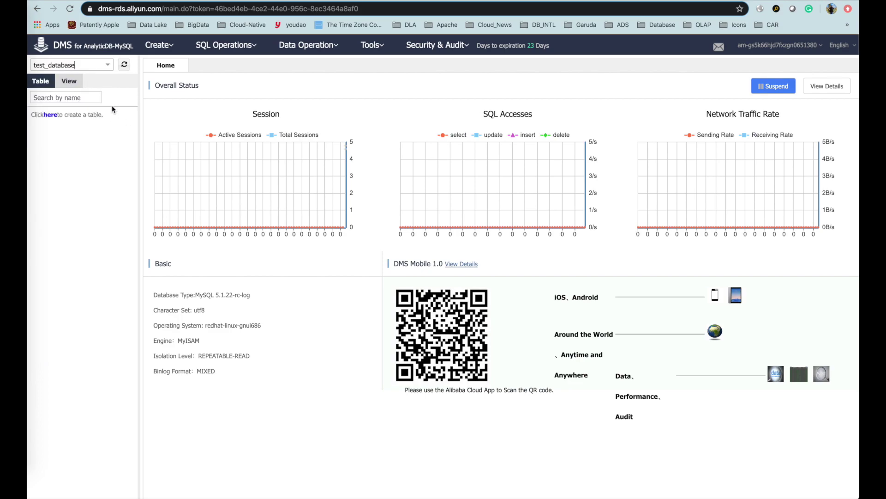
pyautogui.click(123, 66)
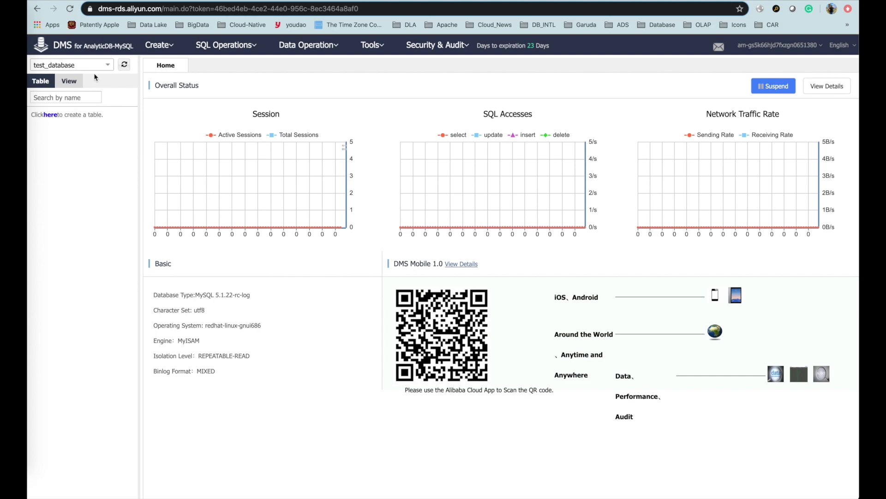
pyautogui.click(124, 64)
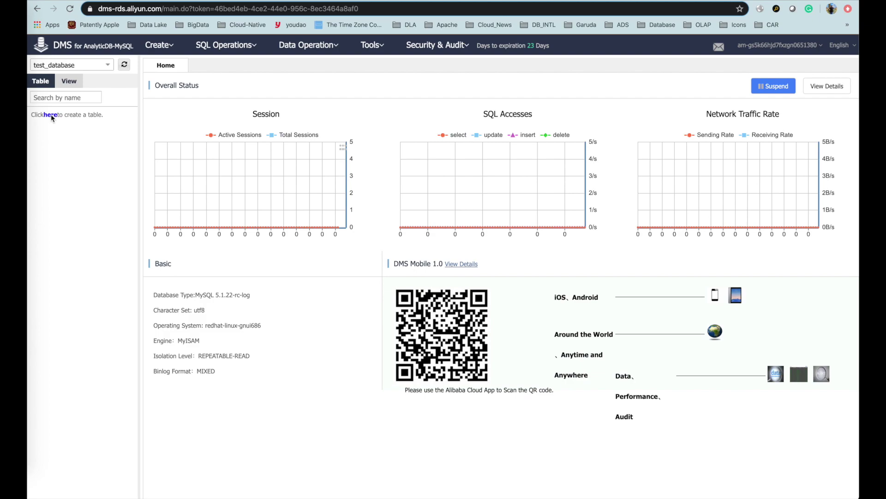
pyautogui.click(50, 115)
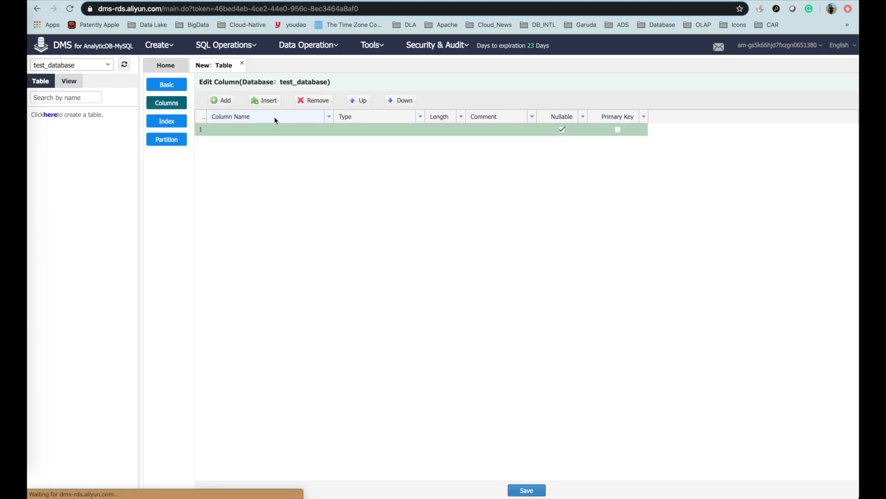
# Define the first two columns: col_1 as integer and col_2 as smallint.
pyautogui.click(248, 131)
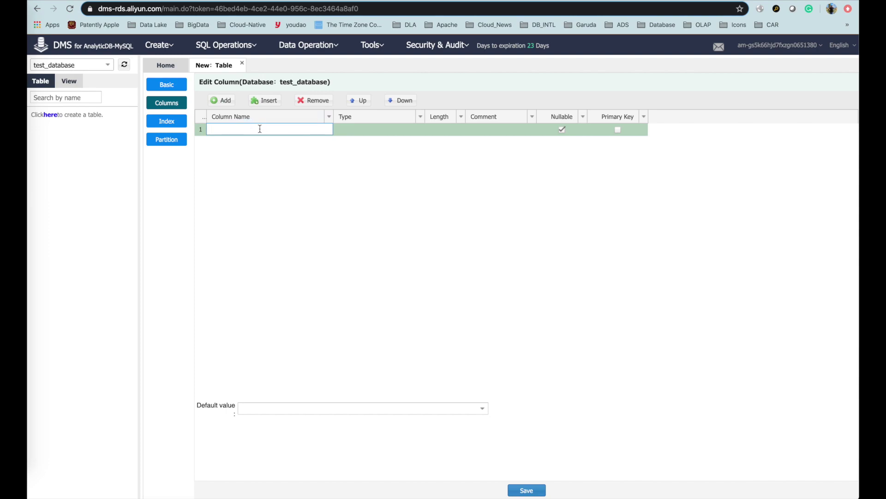
pyautogui.write('test_table')
pyautogui.write('_1')
pyautogui.write('target_')
pyautogui.press('XF86AudioMute')
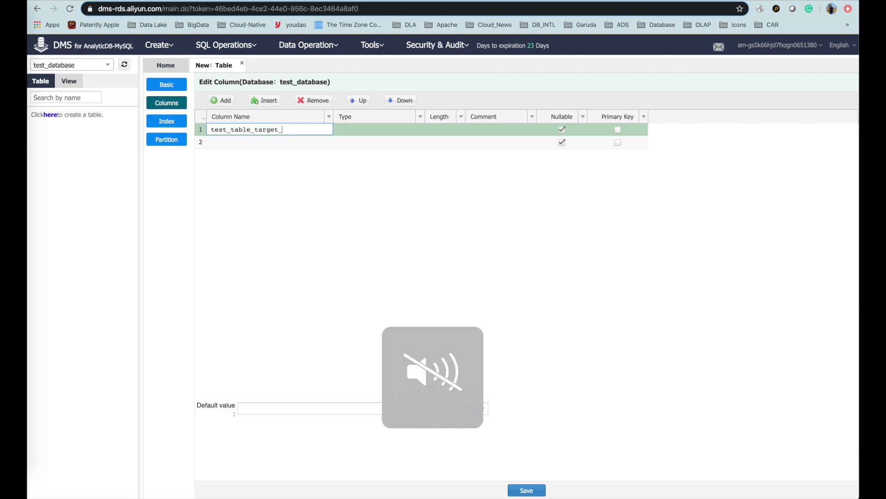
pyautogui.press('BackSpace')
pyautogui.press('BackSpace')
pyautogui.press('BackSpace')
pyautogui.press('BackSpace')
pyautogui.press('XF86AudioMute')
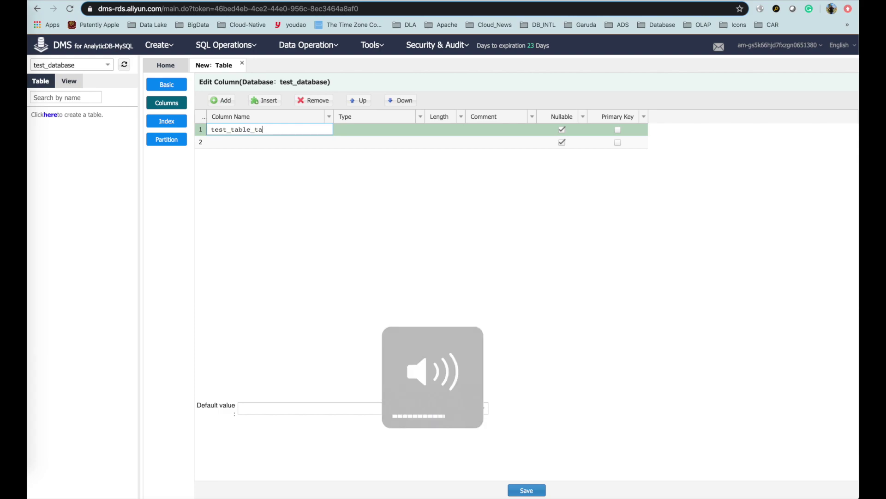
pyautogui.press('BackSpace')
pyautogui.press('BackSpace')
pyautogui.write('1')
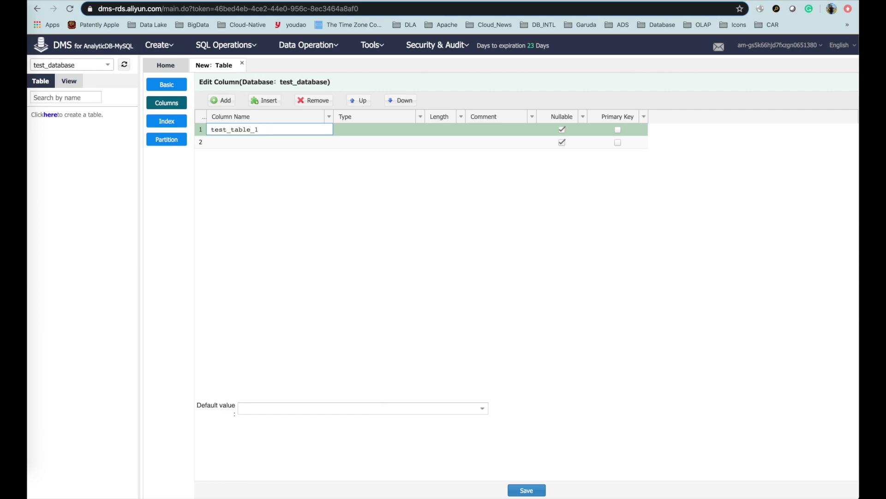
pyautogui.write('_target')
pyautogui.press('super+a')
pyautogui.write('col1')
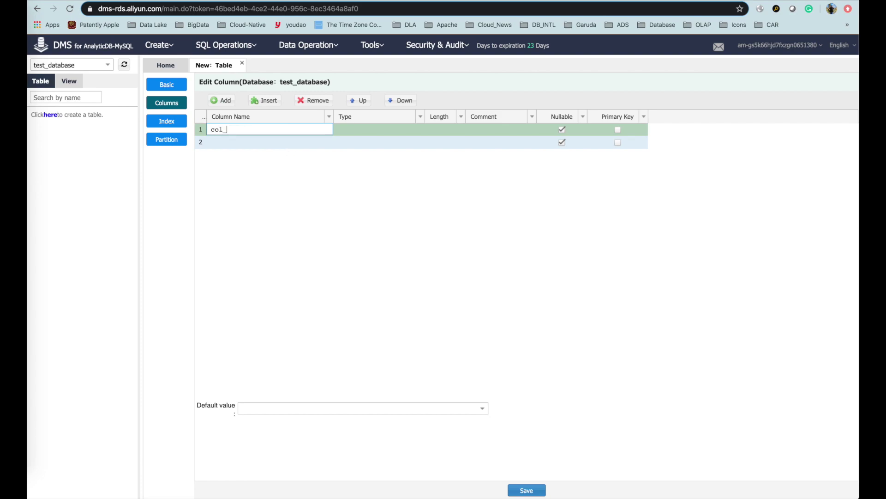
pyautogui.click(379, 129)
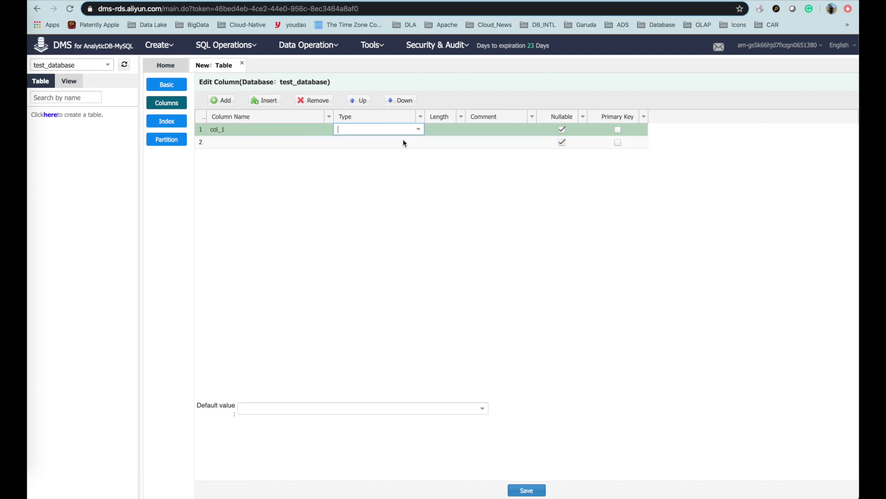
pyautogui.write('int')
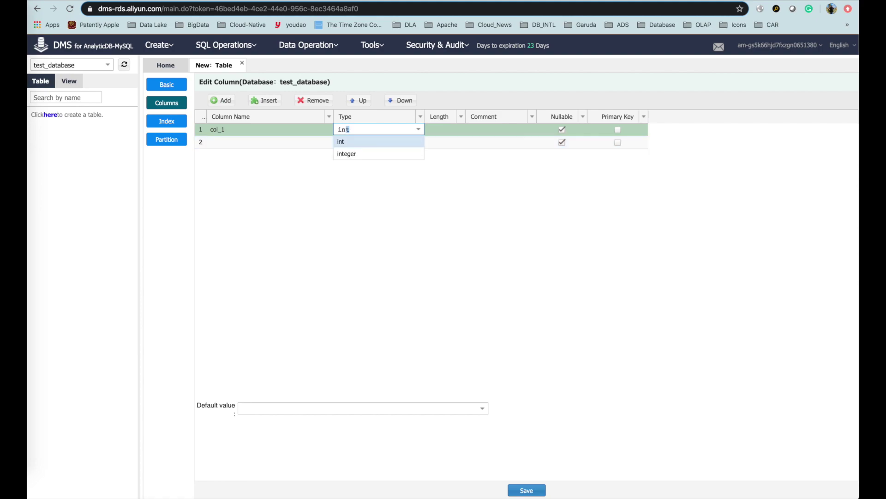
pyautogui.click(393, 154)
pyautogui.click(242, 142)
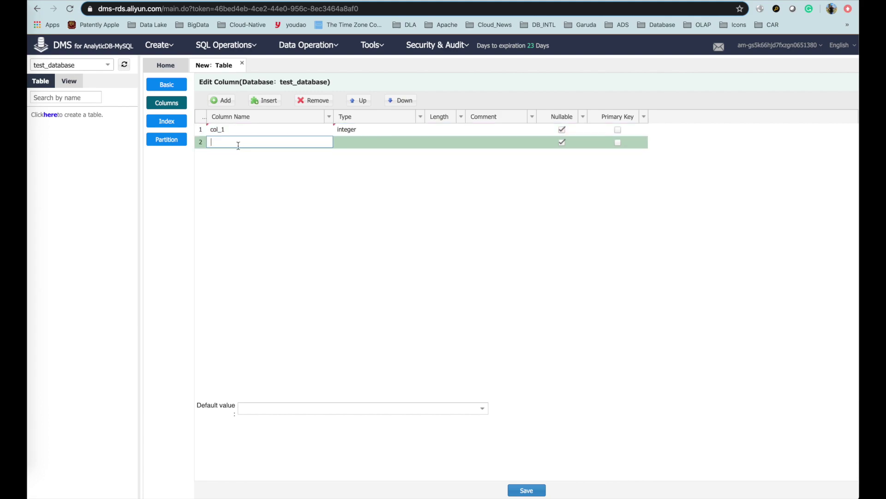
pyautogui.write('col')
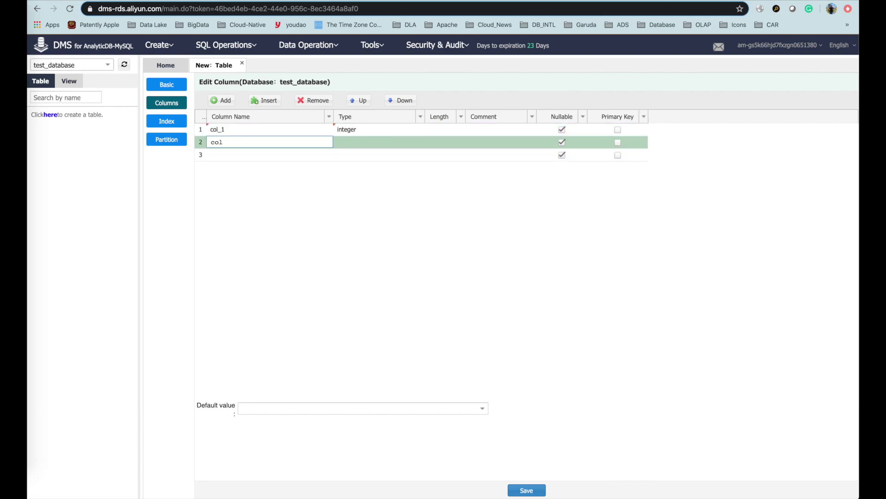
pyautogui.write('22')
pyautogui.click(350, 147)
pyautogui.click(419, 141)
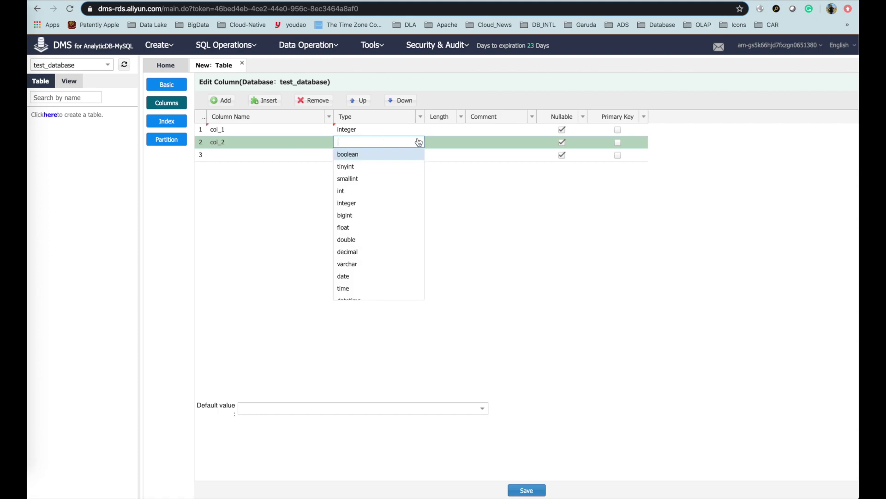
pyautogui.click(373, 179)
# Add columns col_3, col_4 and col_5, all of type varchar.
pyautogui.click(249, 155)
pyautogui.write('col3')
pyautogui.write('_3')
pyautogui.click(350, 150)
pyautogui.write('varch')
pyautogui.press('Return')
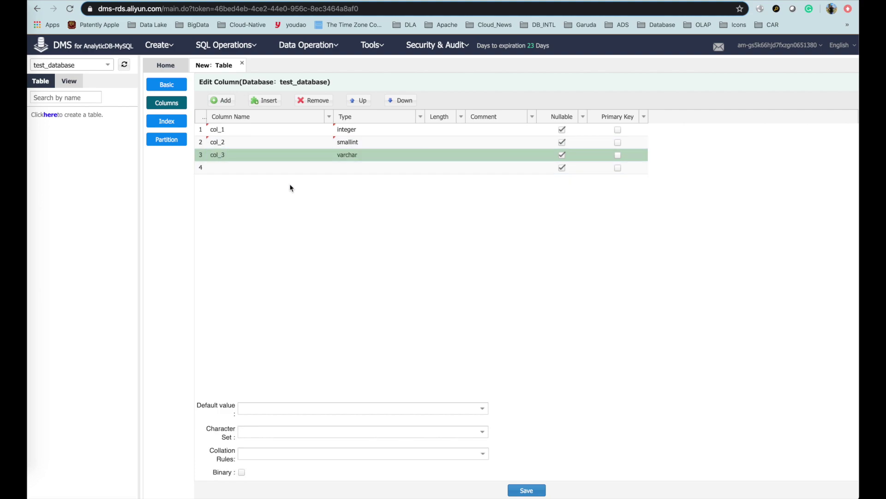
pyautogui.click(255, 167)
pyautogui.write('col')
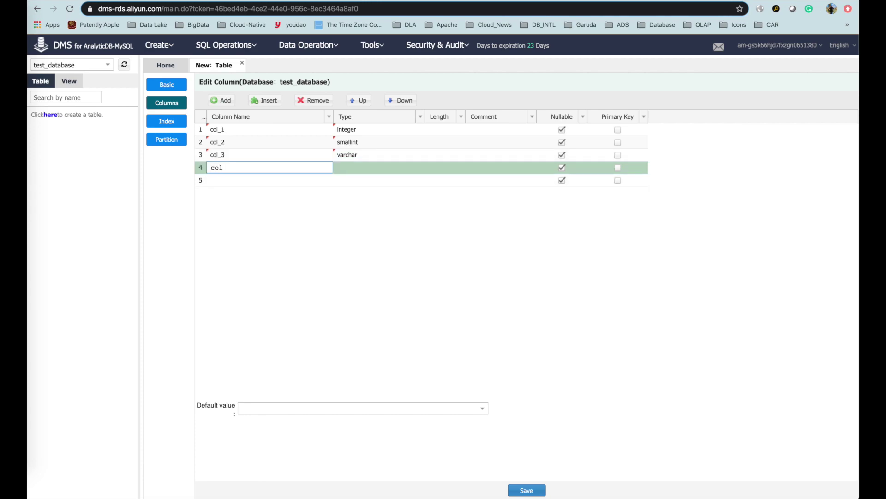
pyautogui.write('_4')
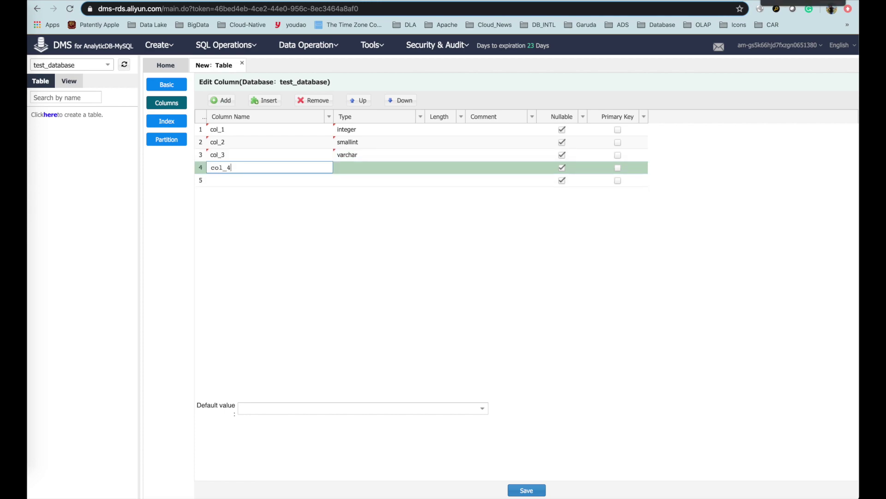
pyautogui.click(353, 165)
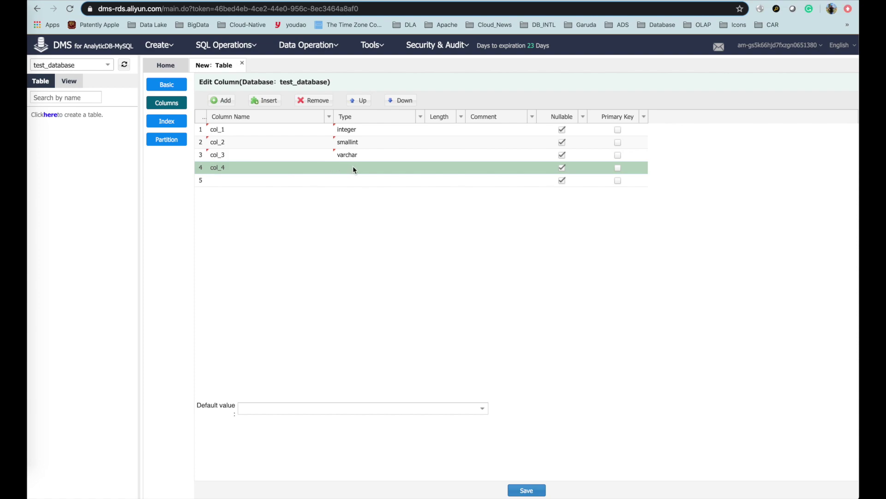
pyautogui.write('varchar')
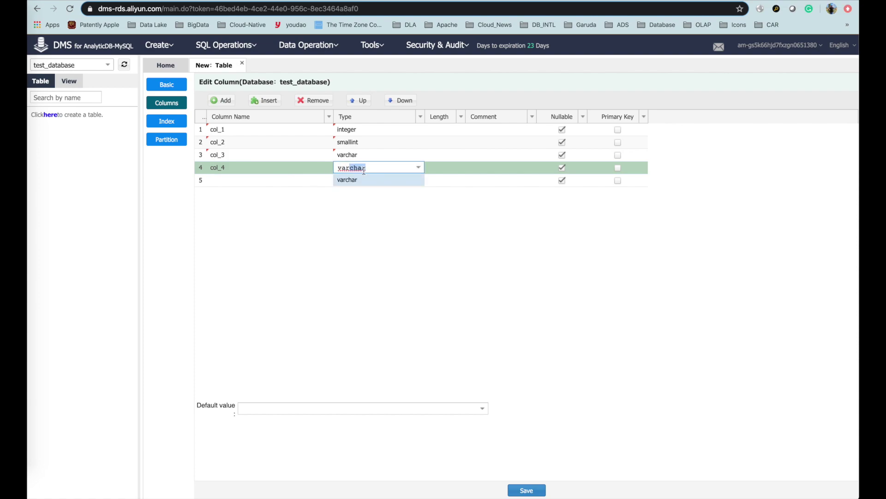
pyautogui.press('Return')
pyautogui.click(275, 181)
pyautogui.write('col_5')
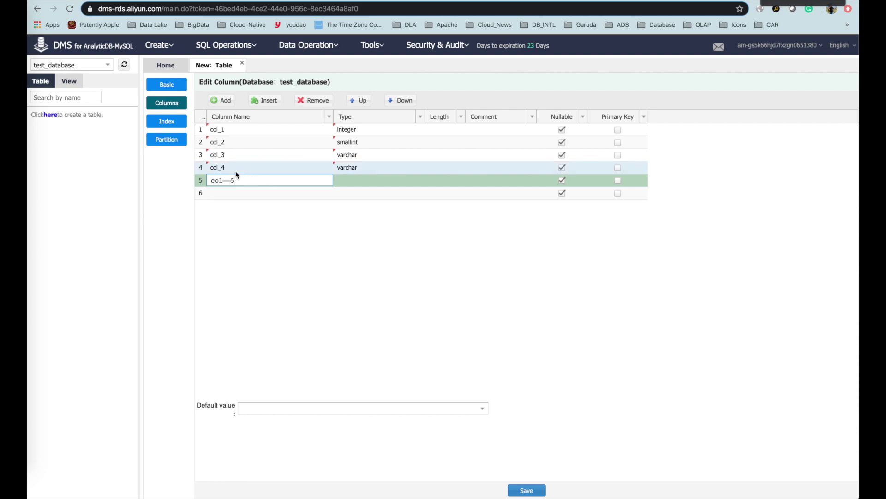
pyautogui.press('BackSpace')
pyautogui.write('5')
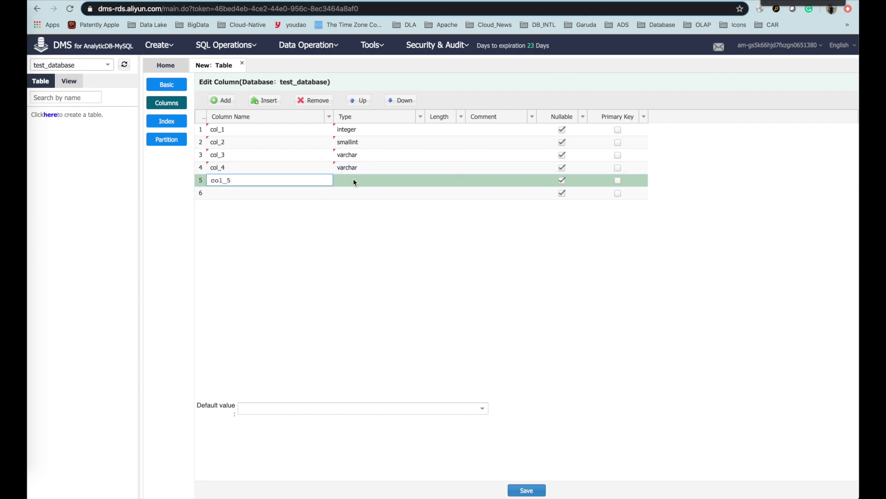
pyautogui.click(354, 180)
pyautogui.write('varchar')
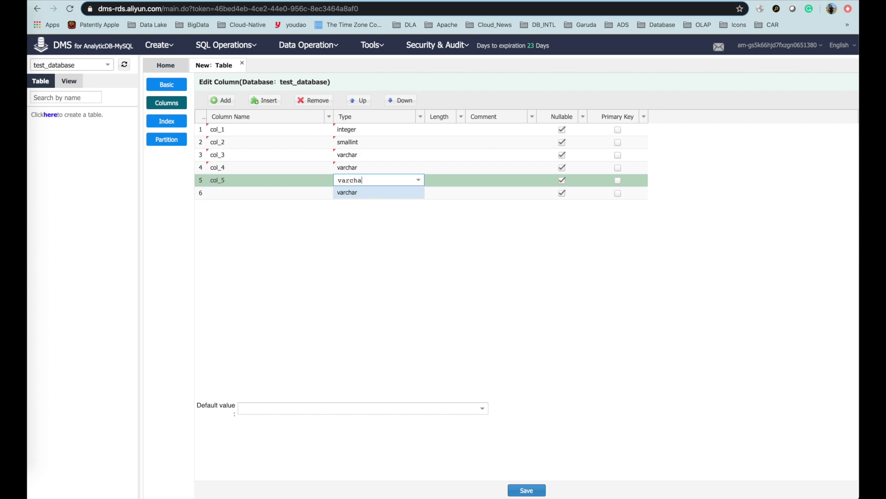
pyautogui.press('Return')
# Add col_6 as bigint and col_7 as timestamp.
pyautogui.click(248, 192)
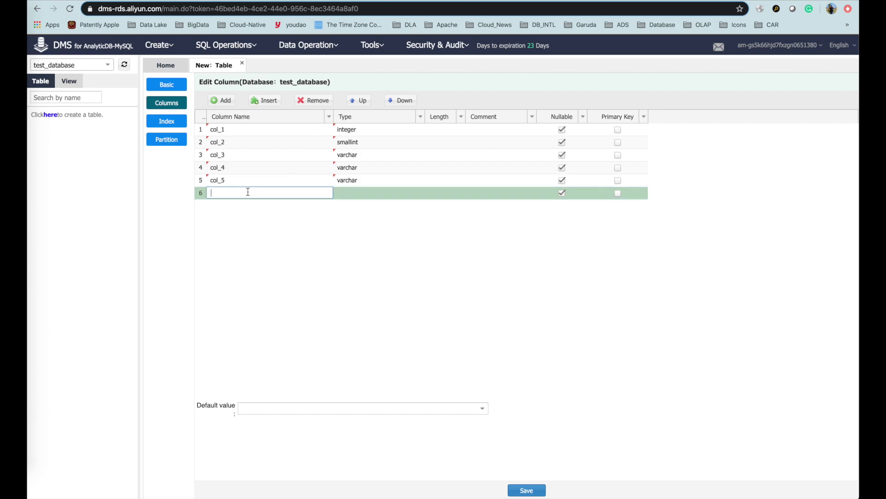
pyautogui.write('col_6')
pyautogui.press('Return')
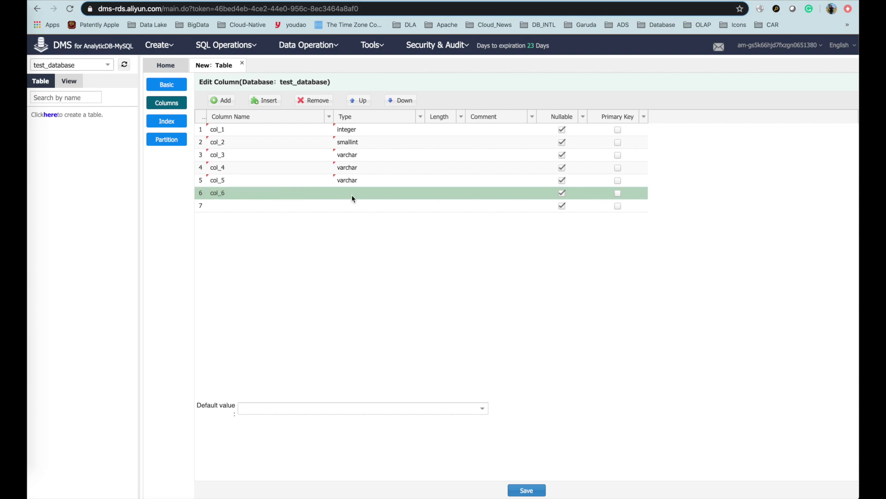
pyautogui.click(351, 198)
pyautogui.write('bigint')
pyautogui.press('Return')
pyautogui.click(242, 207)
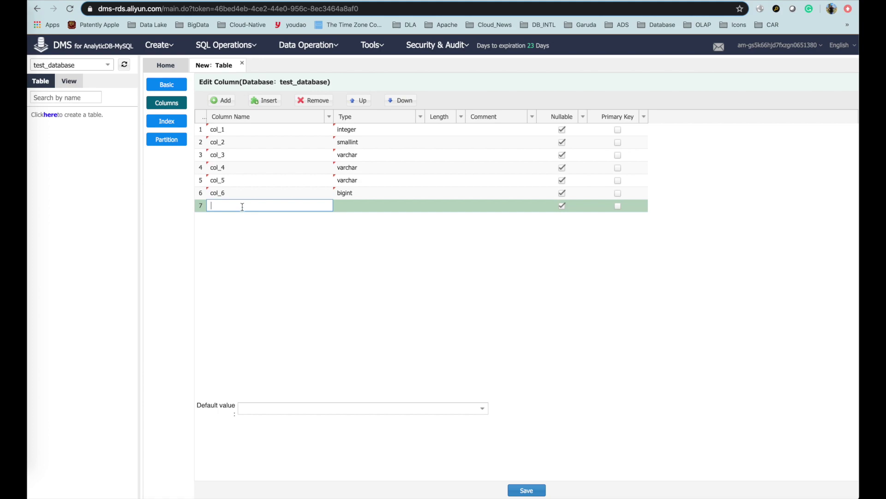
pyautogui.write('col_7')
pyautogui.click(368, 204)
pyautogui.write('time')
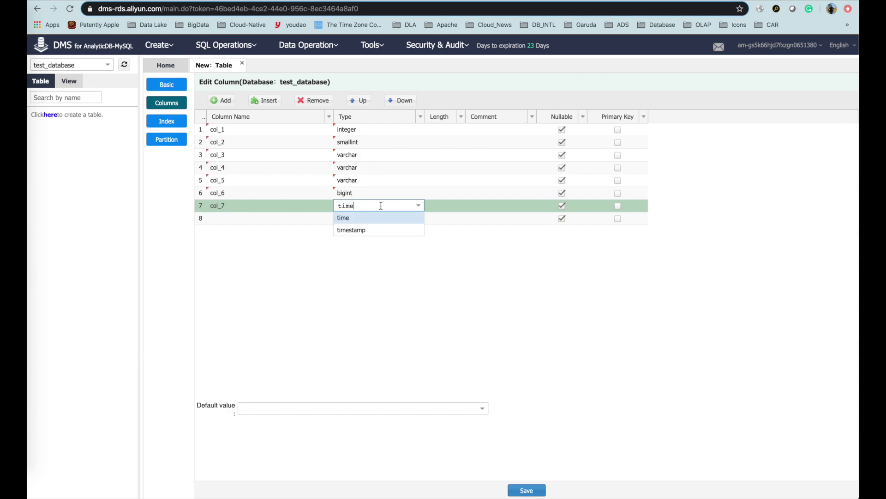
pyautogui.click(384, 230)
pyautogui.click(453, 255)
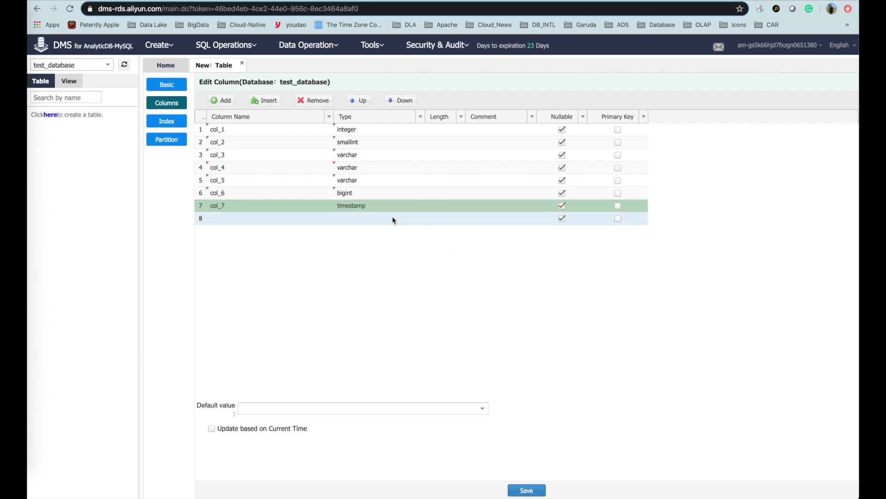
# Save the table definition under the name test_table_1_target.
pyautogui.click(545, 491)
pyautogui.click(435, 284)
pyautogui.write('test_table_1_target')
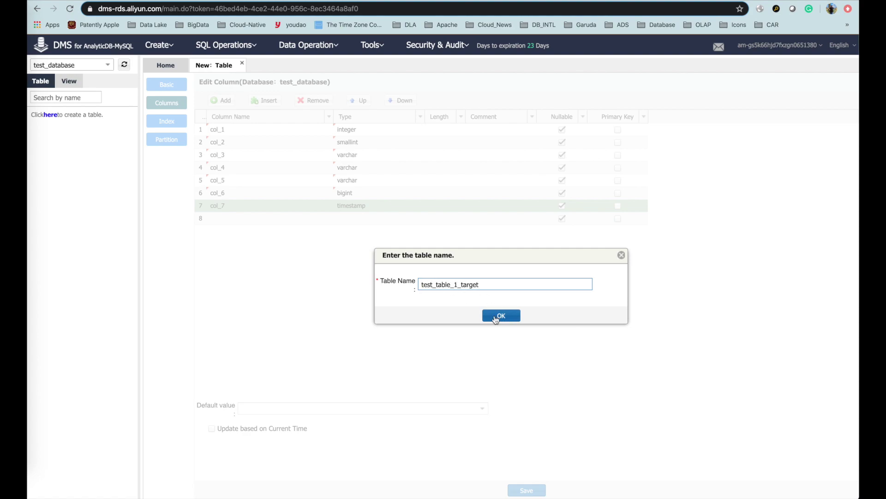
# Submit the CREATE TABLE test_table_1_target statement and close it after the illegal name error.
pyautogui.click(496, 317)
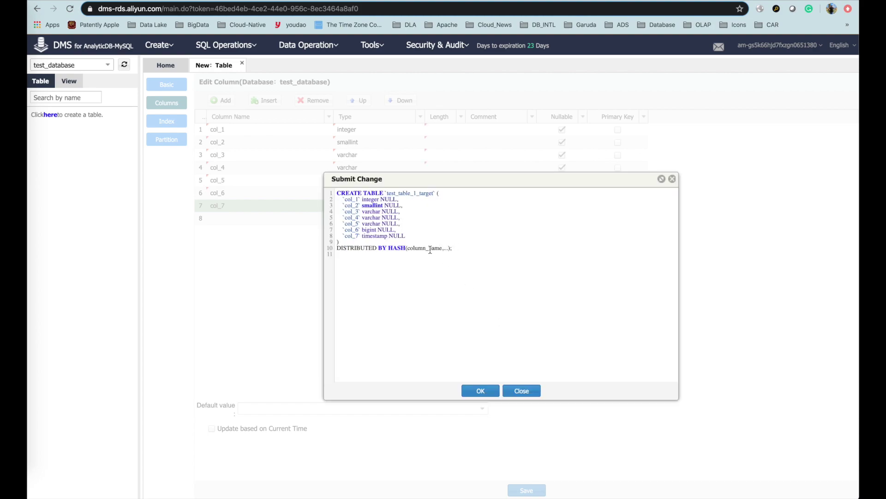
pyautogui.moveTo(409, 248); pyautogui.dragTo(449, 249)
pyautogui.click(445, 287)
pyautogui.click(474, 390)
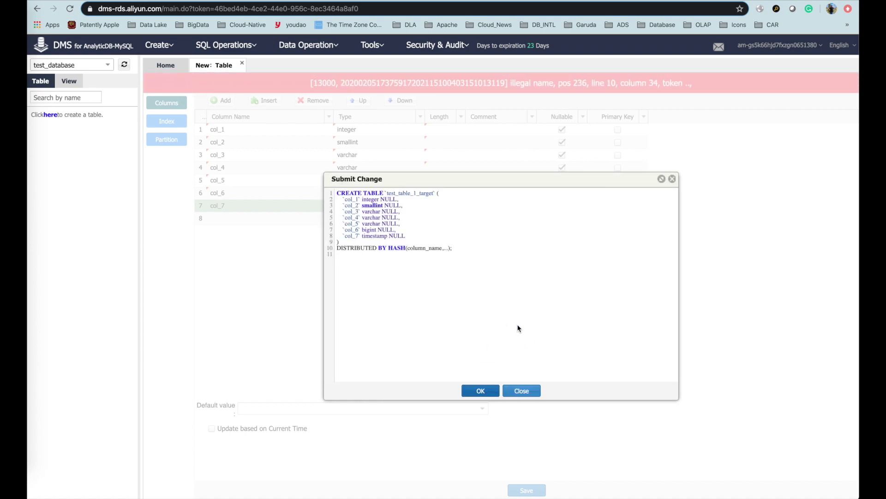
pyautogui.click(520, 389)
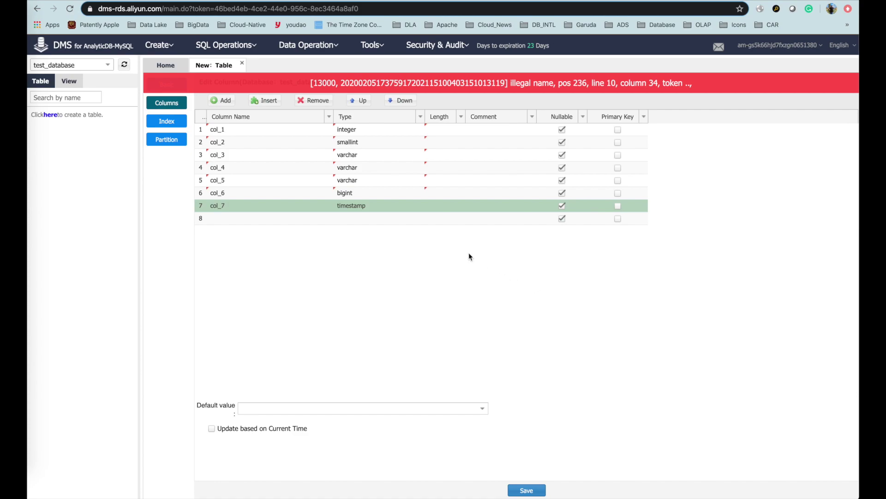
# Mark col_1 as the primary key, then preview and close the regenerated SQL.
pyautogui.click(617, 129)
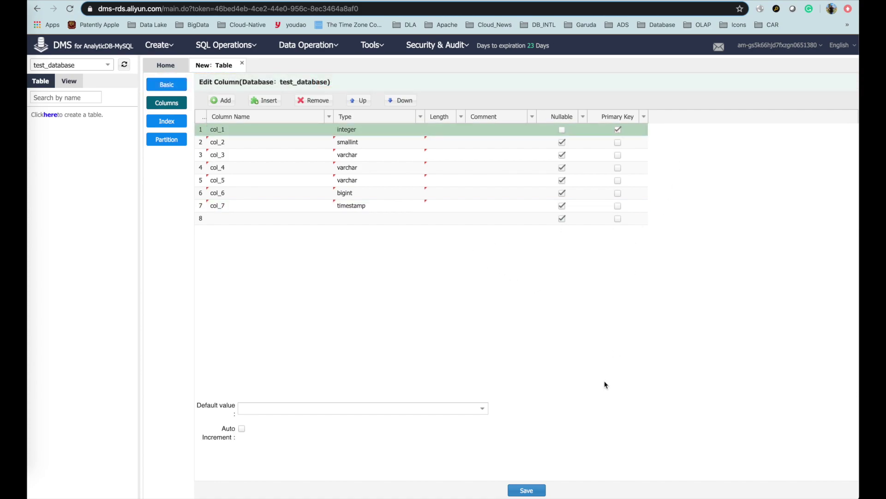
pyautogui.click(527, 489)
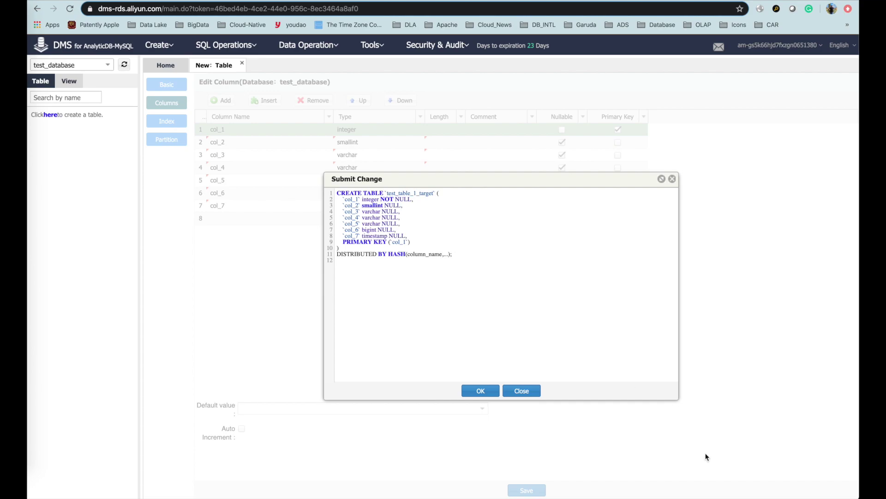
pyautogui.click(527, 390)
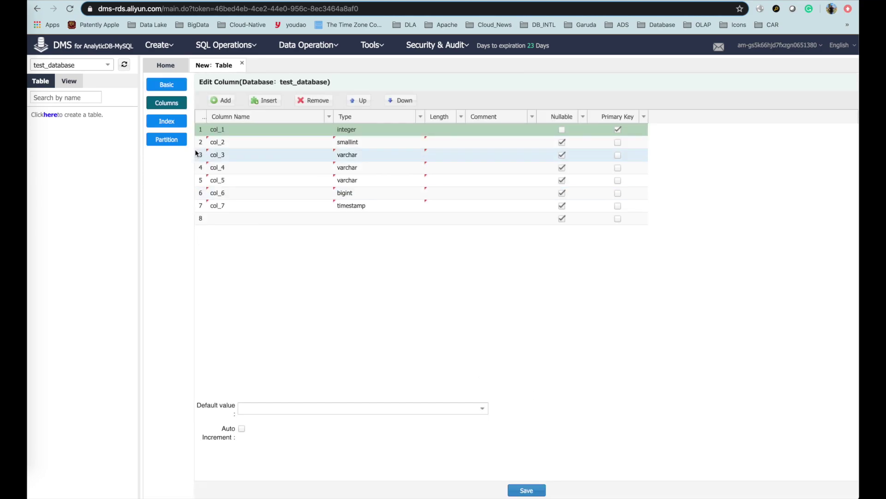
# Replace the hash distribution placeholder with col_1, making it HASH(col_1).
pyautogui.click(173, 144)
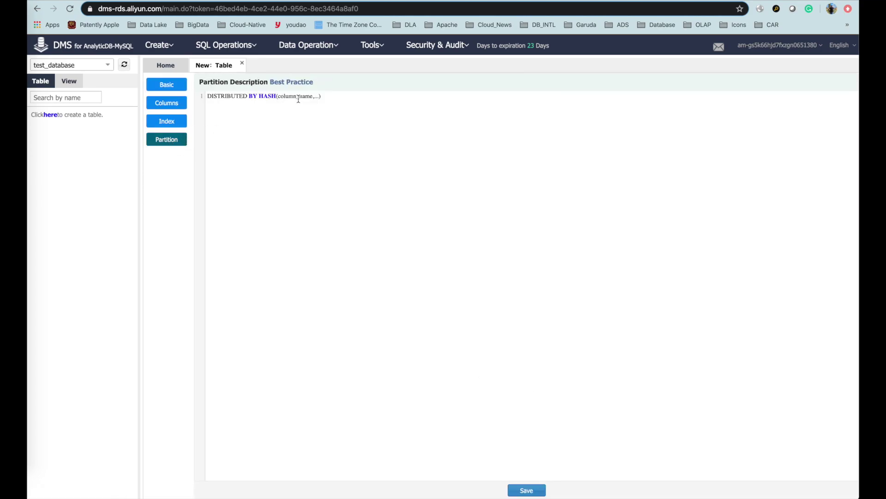
pyautogui.press('Left')
pyautogui.press('BackSpace')
pyautogui.press('BackSpace')
pyautogui.press('BackSpace')
pyautogui.press('BackSpace')
pyautogui.press('BackSpace')
pyautogui.press('BackSpace')
pyautogui.press('BackSpace')
pyautogui.press('BackSpace')
pyautogui.press('BackSpace')
pyautogui.press('BackSpace')
pyautogui.press('BackSpace')
pyautogui.press('BackSpace')
pyautogui.press('BackSpace')
pyautogui.press('BackSpace')
pyautogui.press('BackSpace')
pyautogui.write('col_1')
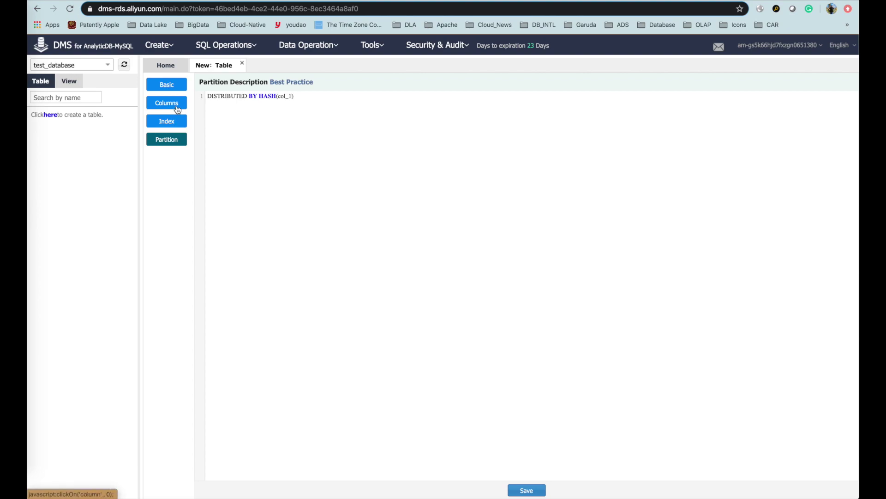
# Review the Columns, Index and Basic settings, then save and confirm creating test_table_1_target.
pyautogui.click(176, 105)
pyautogui.click(175, 127)
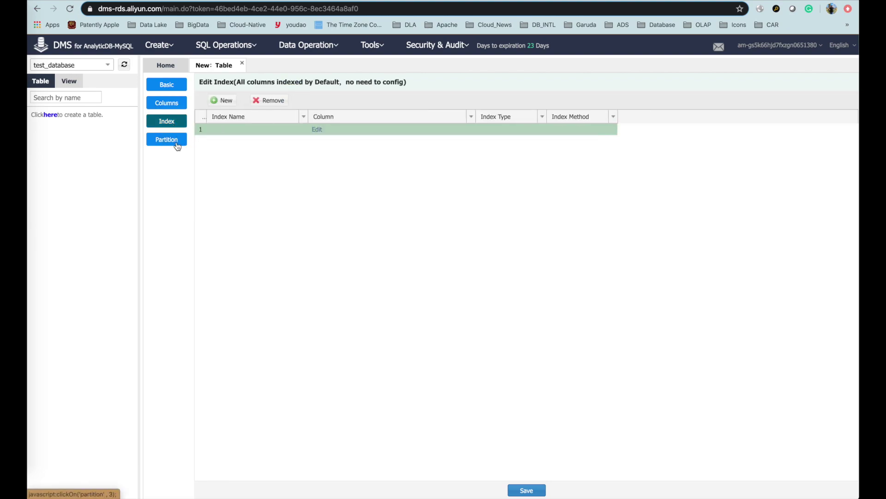
pyautogui.click(176, 141)
pyautogui.click(180, 86)
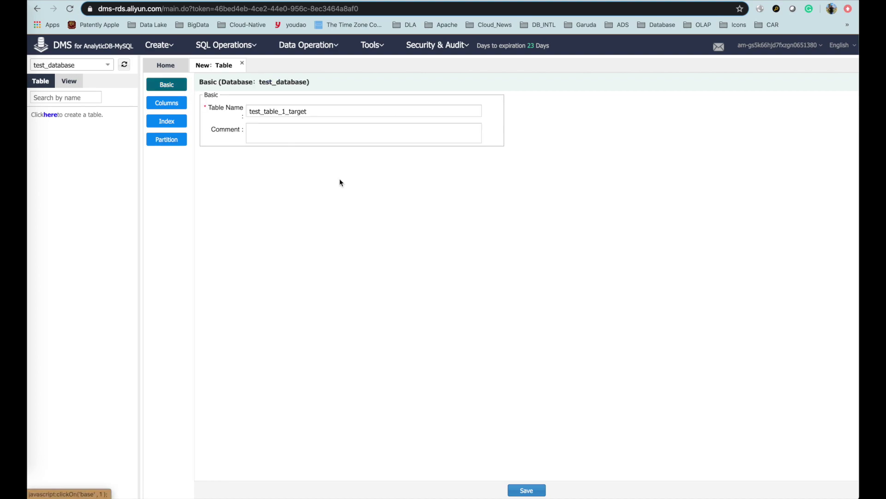
pyautogui.click(174, 142)
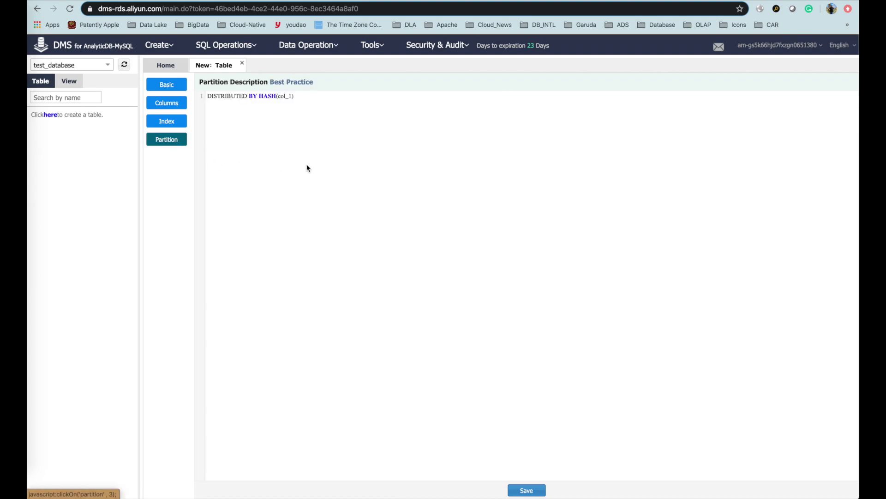
pyautogui.click(527, 490)
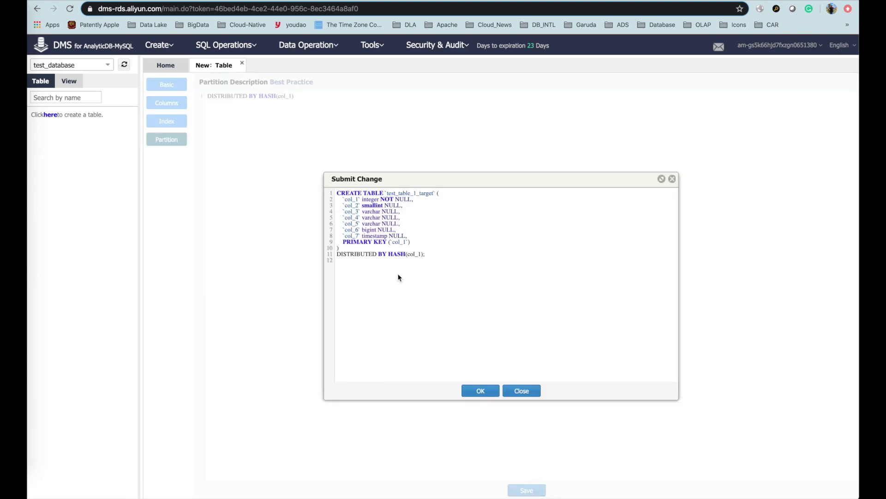
pyautogui.click(485, 391)
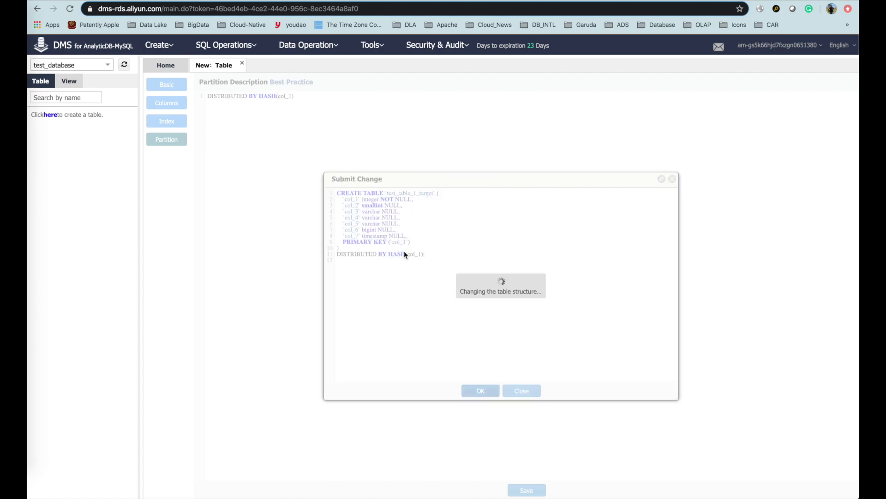
pyautogui.click(34, 112)
# Open a SQL window on test_table_1_target showing 0 rows, then switch to Visual Studio Code.
pyautogui.rightClick(103, 110)
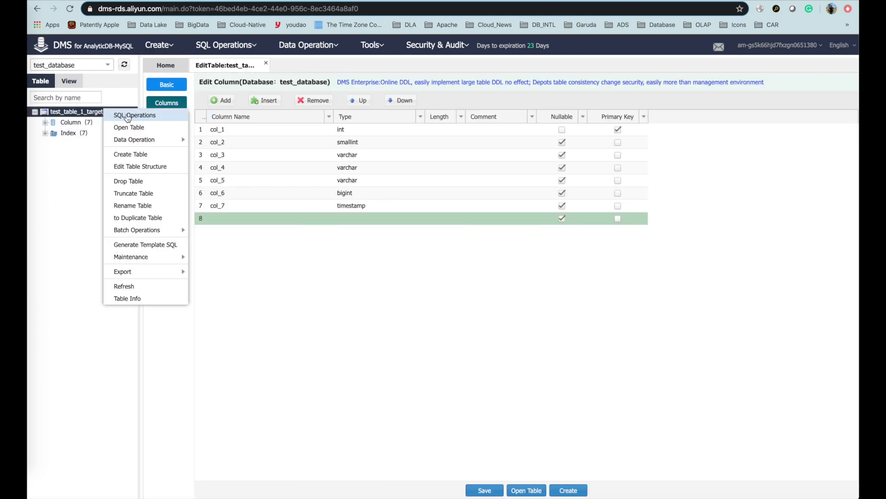
pyautogui.click(128, 116)
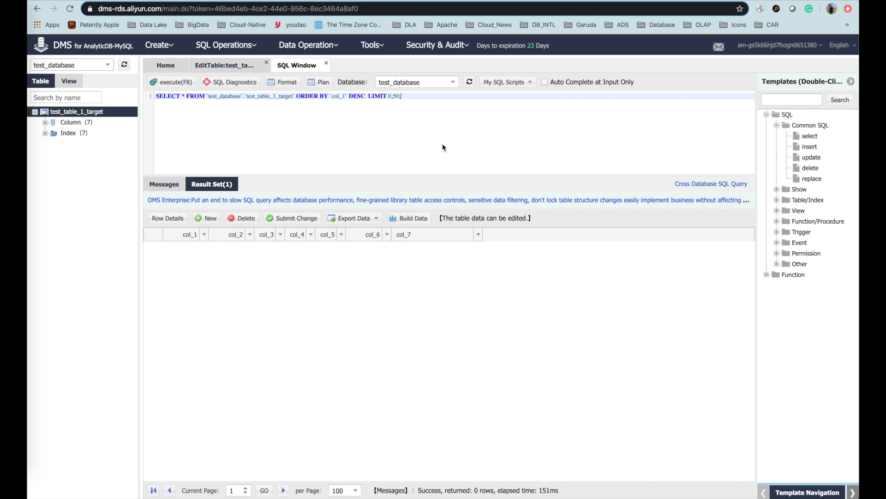
pyautogui.press('super+Tab')
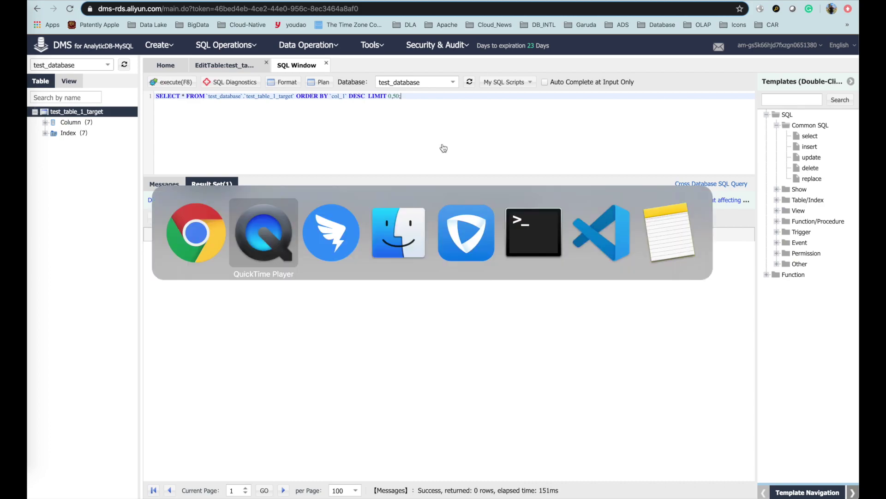
pyautogui.press('super+Tab')
pyautogui.press('super+Tab')
pyautogui.press('super+Tab')
pyautogui.press('super+Tab')
pyautogui.press('super+Tab')
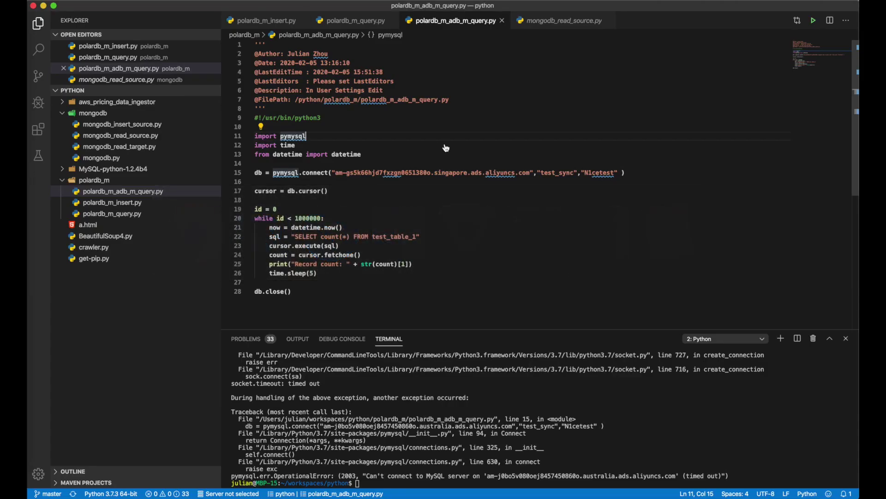
pyautogui.press('Down')
# Add "test_database" as the database argument in the pymysql.connect call.
pyautogui.click(148, 192)
pyautogui.click(529, 208)
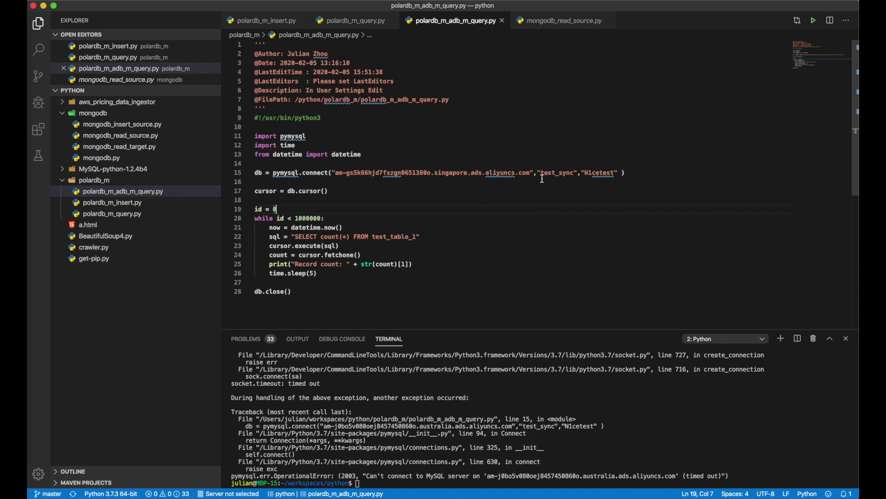
pyautogui.doubleClick(399, 237)
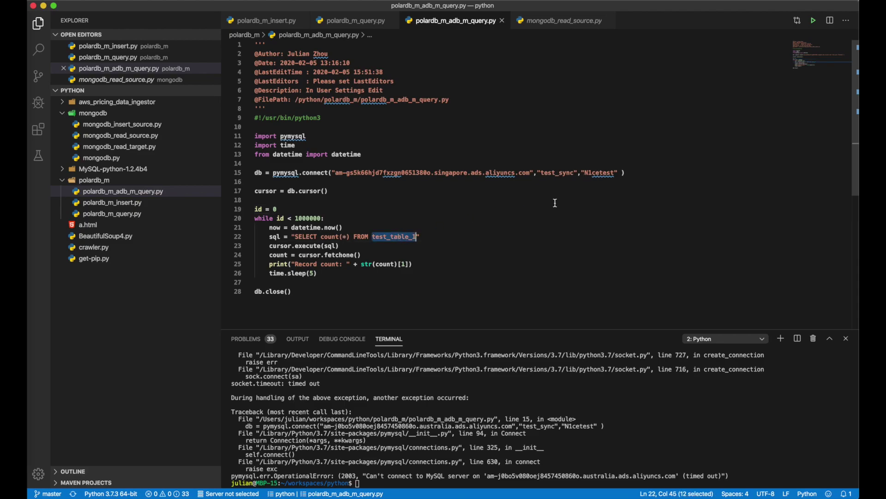
pyautogui.click(618, 175)
pyautogui.write(', "')
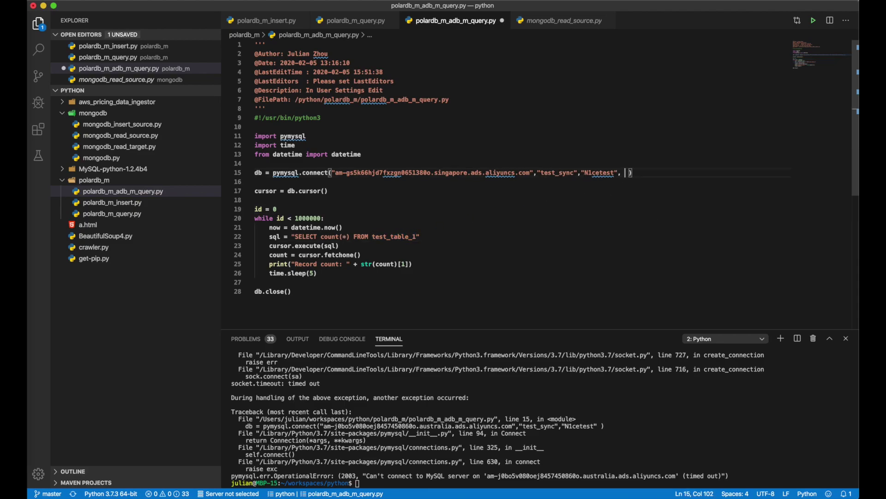
pyautogui.write('test_database')
# Change the queried table to test_table_1_target and save polardb_m_adb_m_query.py.
pyautogui.click(396, 229)
pyautogui.click(401, 237)
pyautogui.press('Right')
pyautogui.press('Right')
pyautogui.press('Right')
pyautogui.press('Right')
pyautogui.write('_tar')
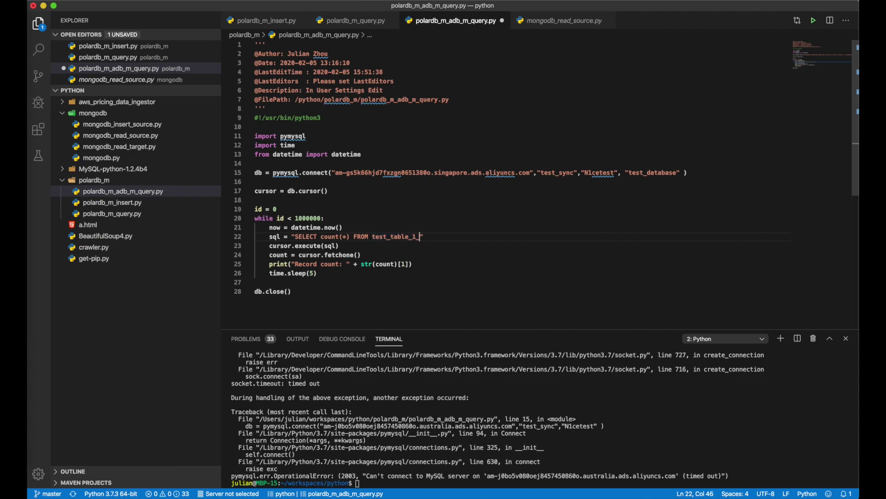
pyautogui.write('get')
pyautogui.press('super+s')
pyautogui.click(479, 214)
pyautogui.press('super+Tab')
pyautogui.press('super+Tab')
pyautogui.press('super+Tab')
pyautogui.press('super+Tab')
pyautogui.press('super+Tab')
pyautogui.press('super+Tab')
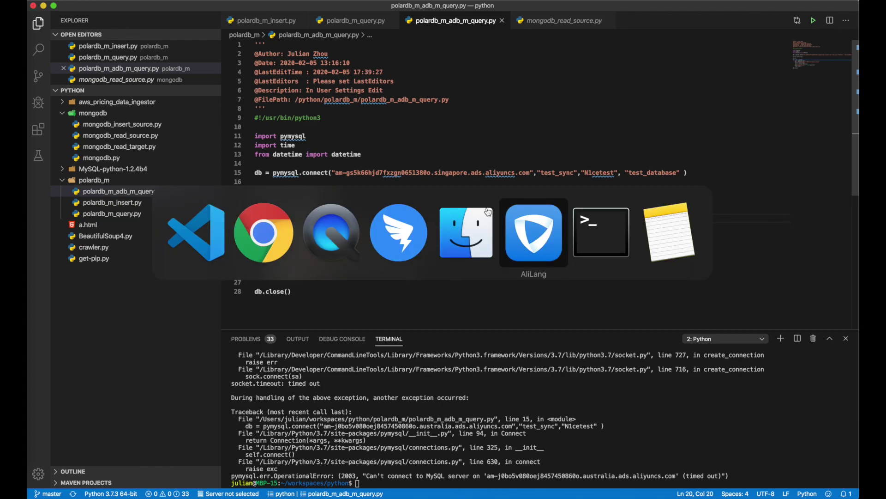
# Run python3 polardb_m_adb_m_query.py, check it reports Record count: 0 for test_table_1_target, then stop it.
pyautogui.write('p')
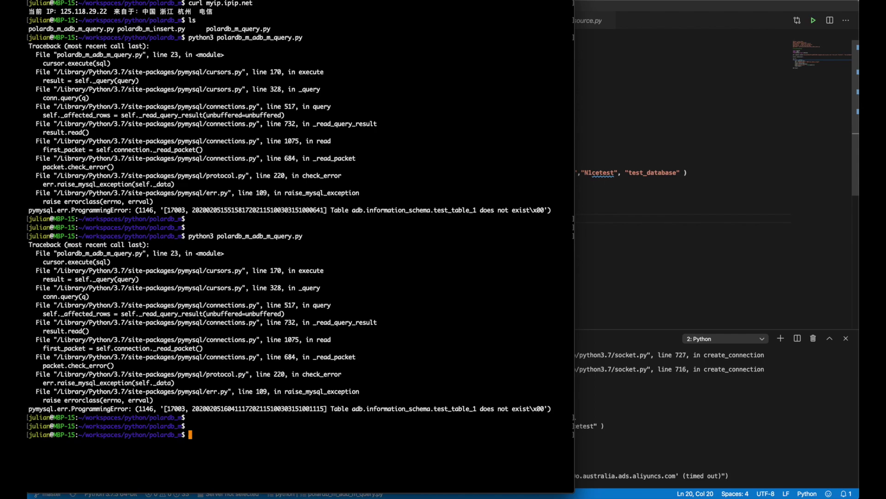
pyautogui.write('ython')
pyautogui.write('3 ')
pyautogui.write('p')
pyautogui.press('Tab')
pyautogui.write('ad')
pyautogui.press('Tab')
pyautogui.press('Return')
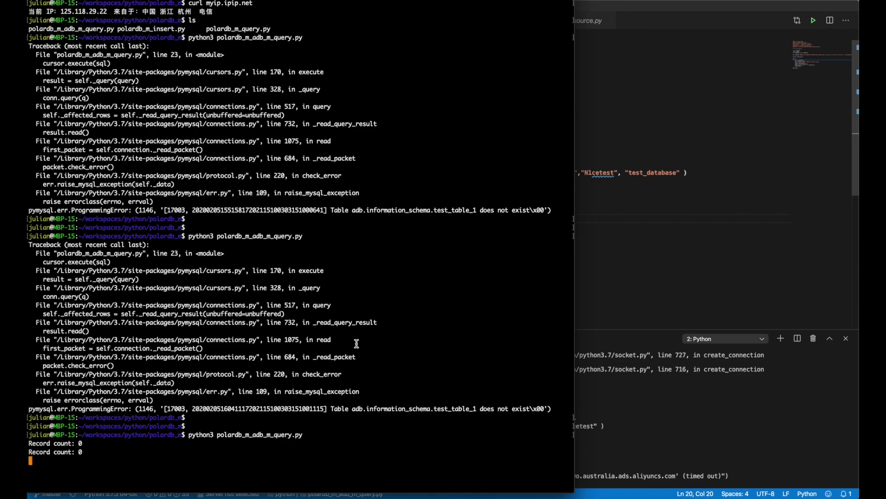
pyautogui.hotkey('ctrl', 'c')
pyautogui.press('super+Tab')
# Switch back to the browser tab with the DTS Create Synchronization Task page.
pyautogui.press('super+Tab')
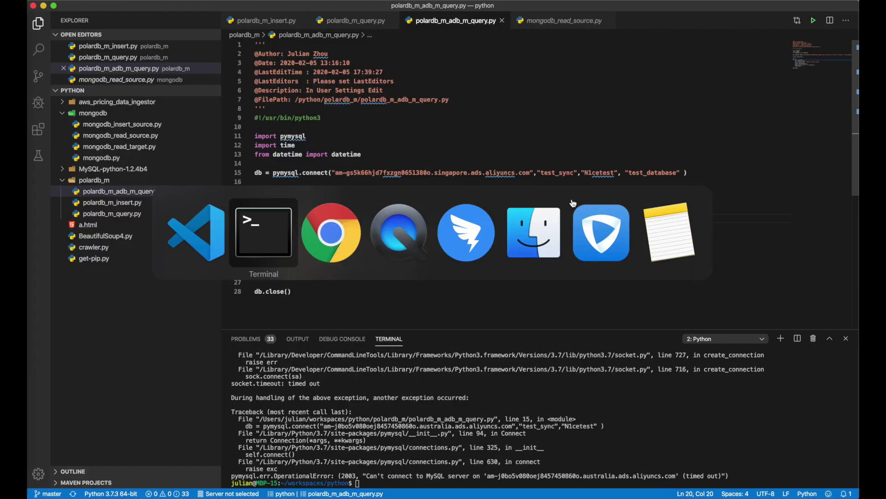
pyautogui.press('super+Tab')
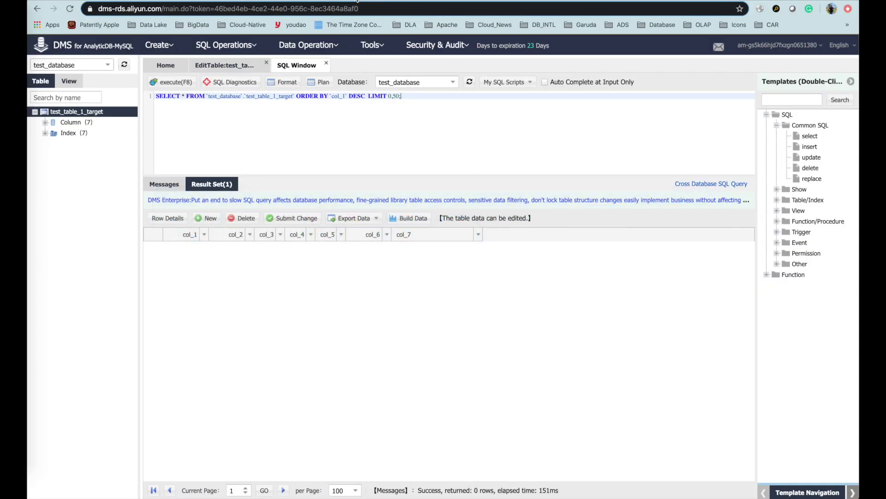
pyautogui.hotkey('ctrl', 'Tab')
pyautogui.hotkey('ctrl', 'Tab')
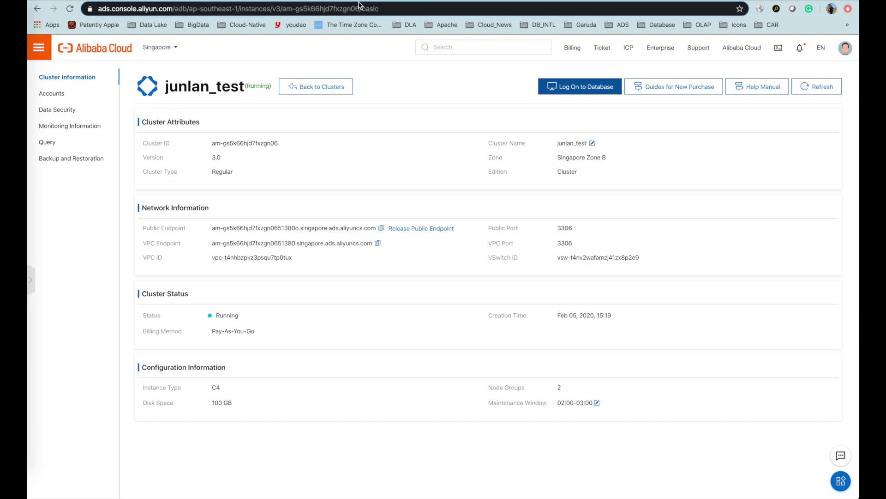
pyautogui.hotkey('ctrl', 'Tab')
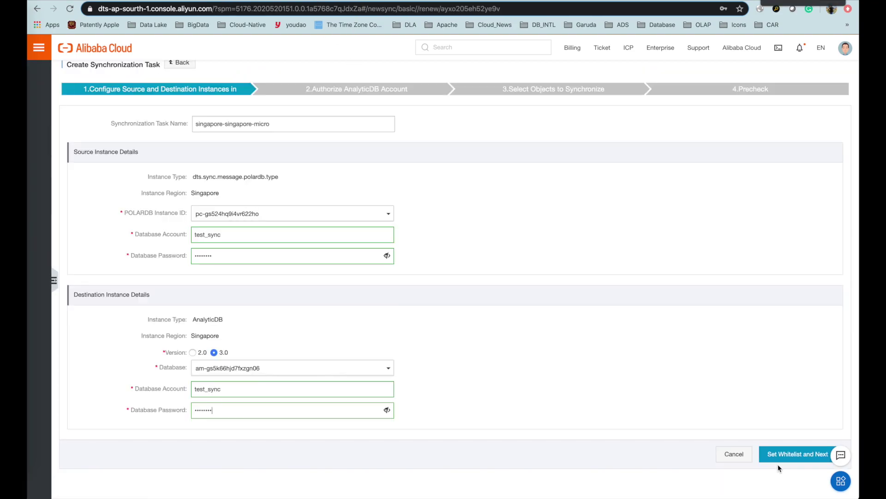
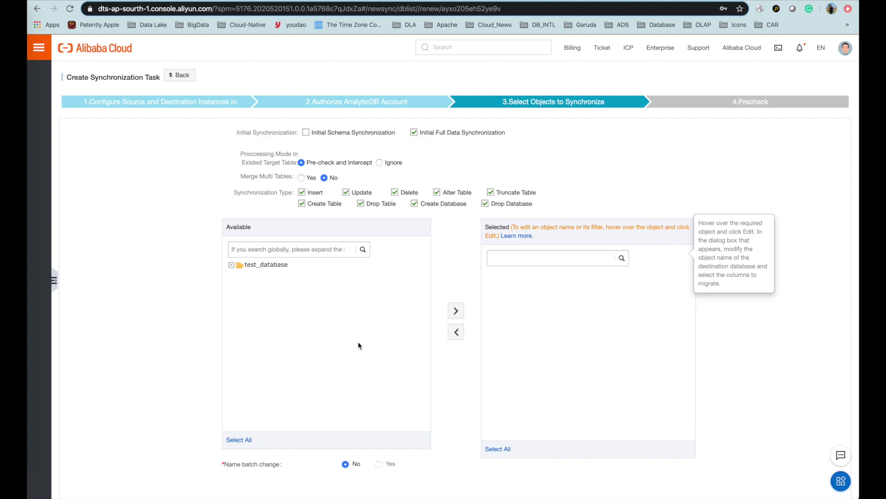
# Add test_table_1 from test_database to the Selected objects and start the precheck.
pyautogui.scroll(-2, 358, 344)
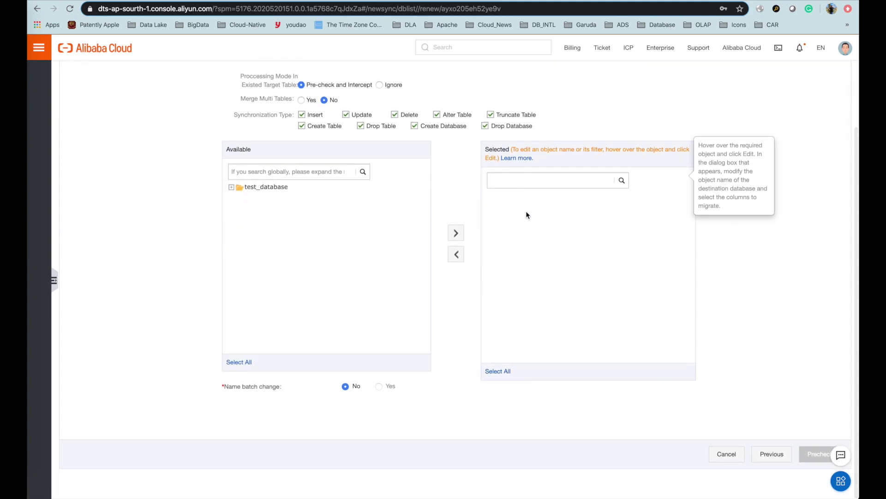
pyautogui.scroll(1, 223, 240)
pyautogui.click(231, 218)
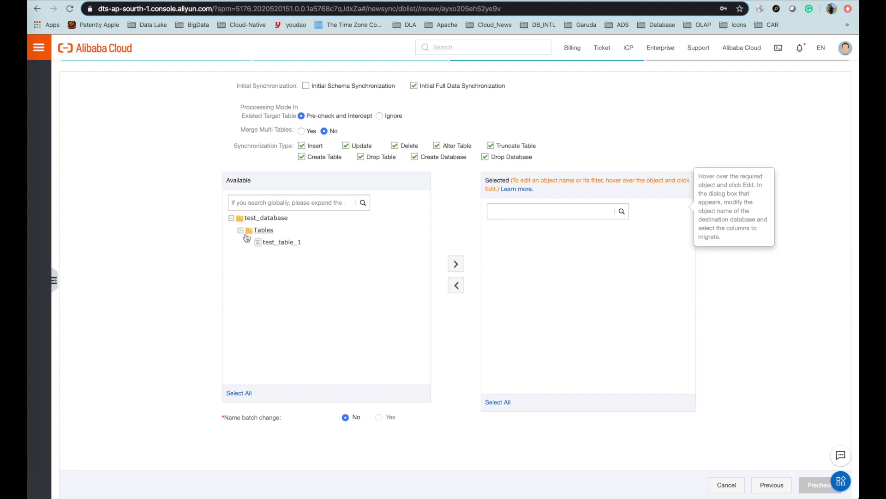
pyautogui.click(456, 263)
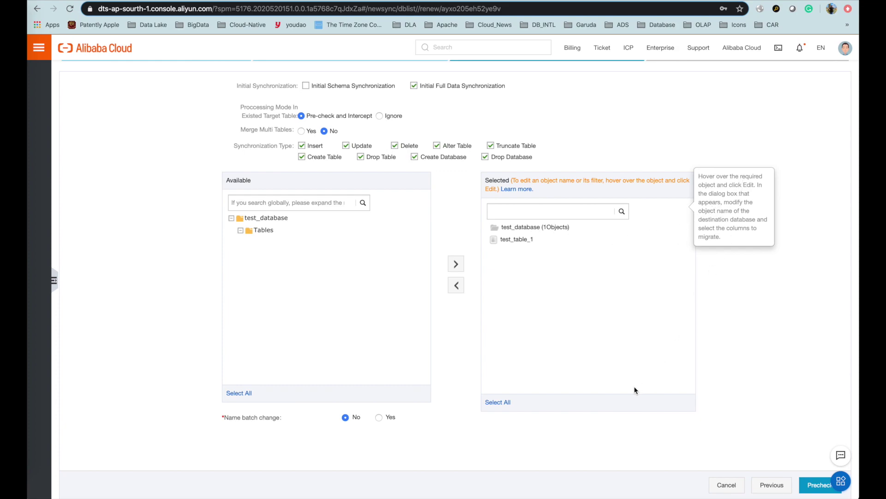
pyautogui.click(808, 487)
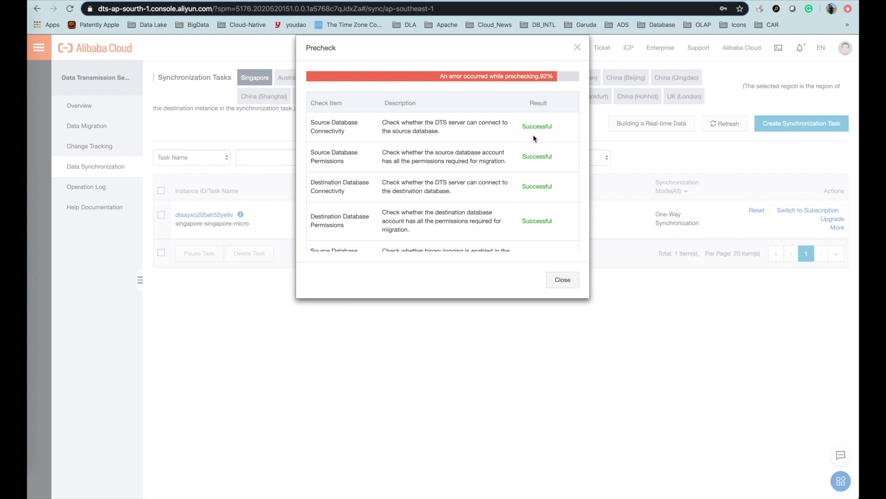
# Open the Conflicting Object Names failure, which shows destination table test_database.test_table_1 is missing.
pyautogui.scroll(-10, 535, 182)
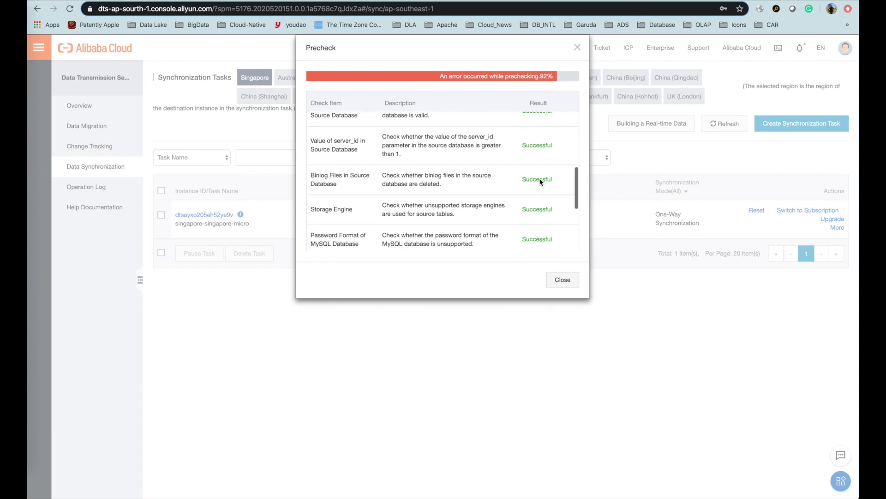
pyautogui.moveTo(331, 166); pyautogui.dragTo(364, 183)
pyautogui.click(450, 176)
pyautogui.moveTo(446, 163); pyautogui.dragTo(475, 184)
pyautogui.click(485, 179)
pyautogui.click(550, 172)
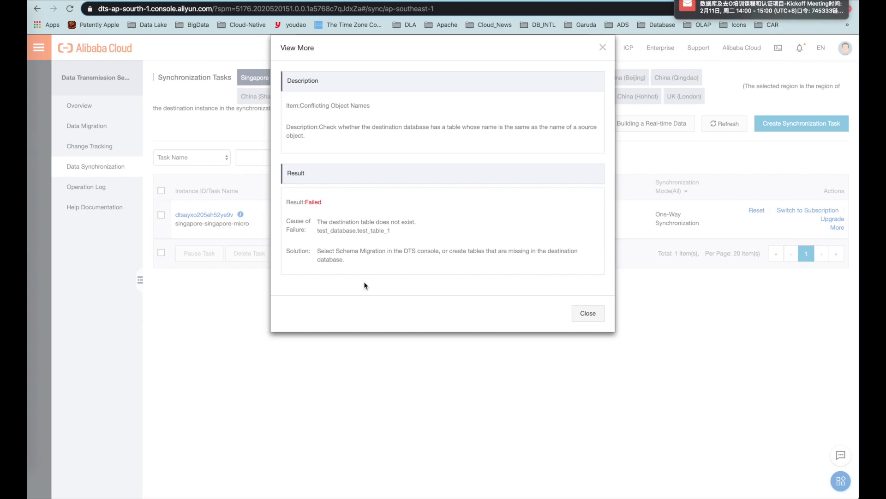
# Close the failure details and precheck results, then refresh the task list.
pyautogui.click(588, 313)
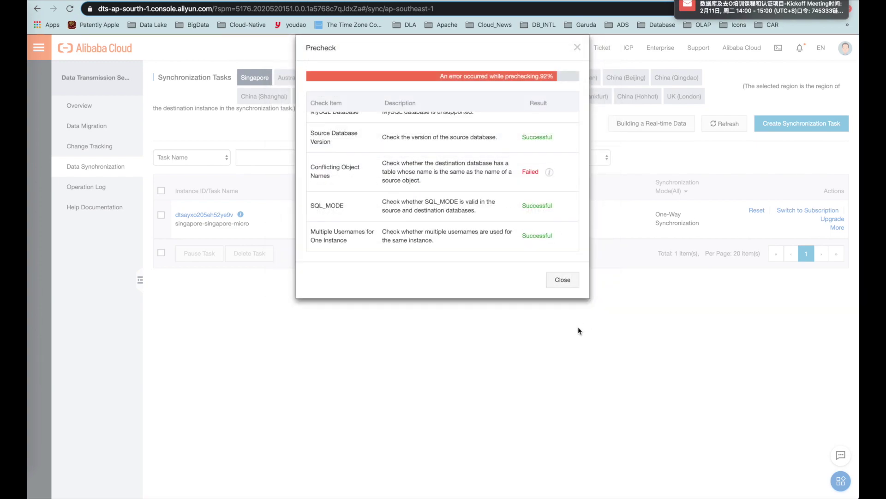
pyautogui.click(563, 280)
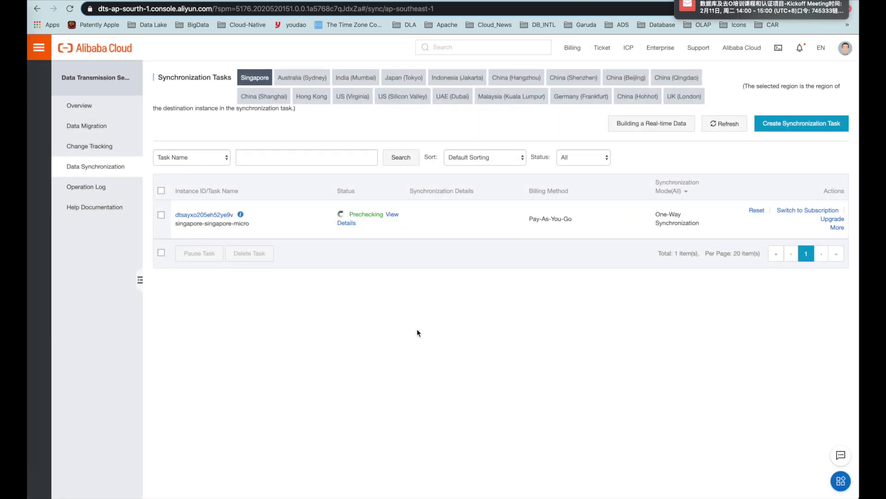
pyautogui.click(727, 125)
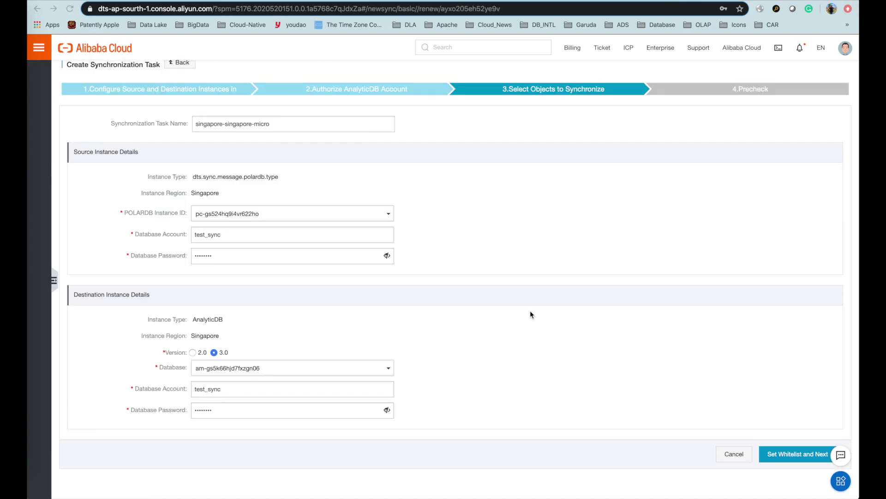
# Advance the task configuration past the whitelist step to Select Objects to Synchronize.
pyautogui.click(794, 457)
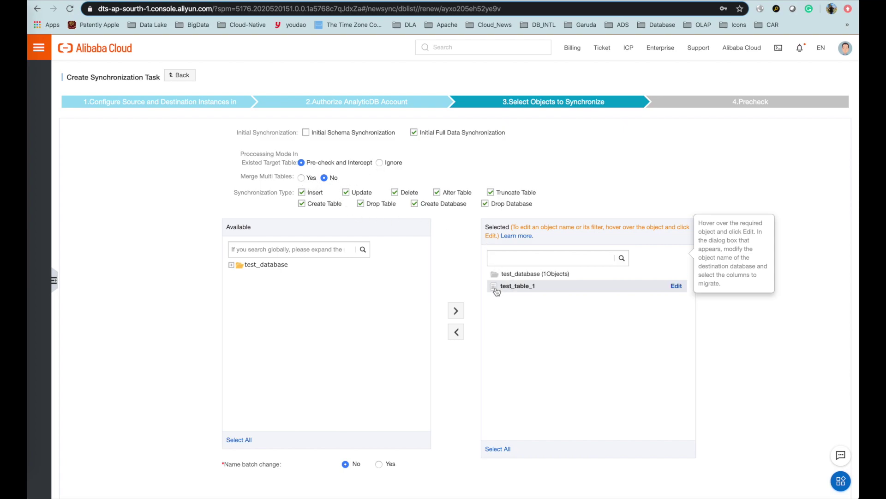
# Rename test_table_1's destination table to test_table_1_target.
pyautogui.moveTo(559, 295)
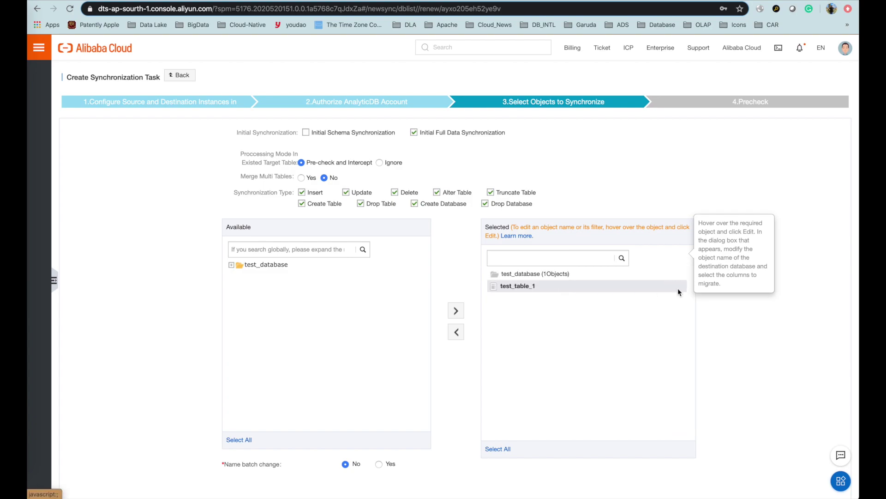
pyautogui.click(676, 286)
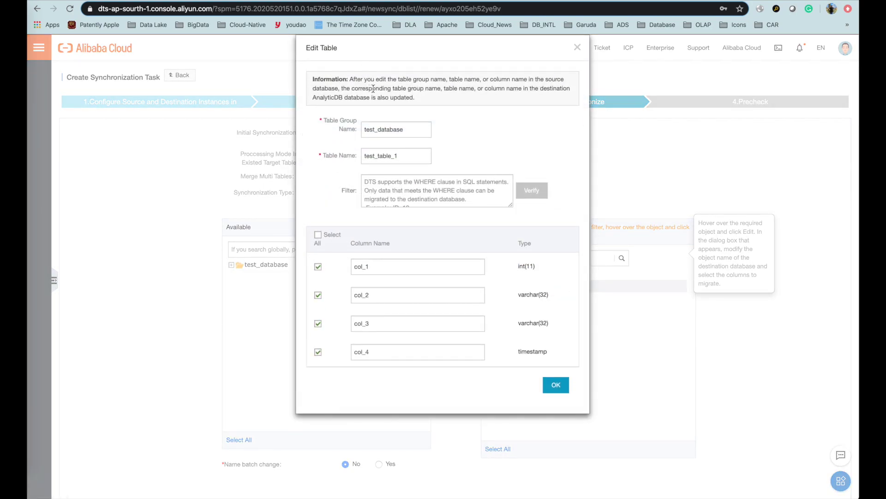
pyautogui.click(405, 157)
pyautogui.write('_target')
# Set col_1 and col_3 as the synchronized columns and confirm the mapping.
pyautogui.click(431, 192)
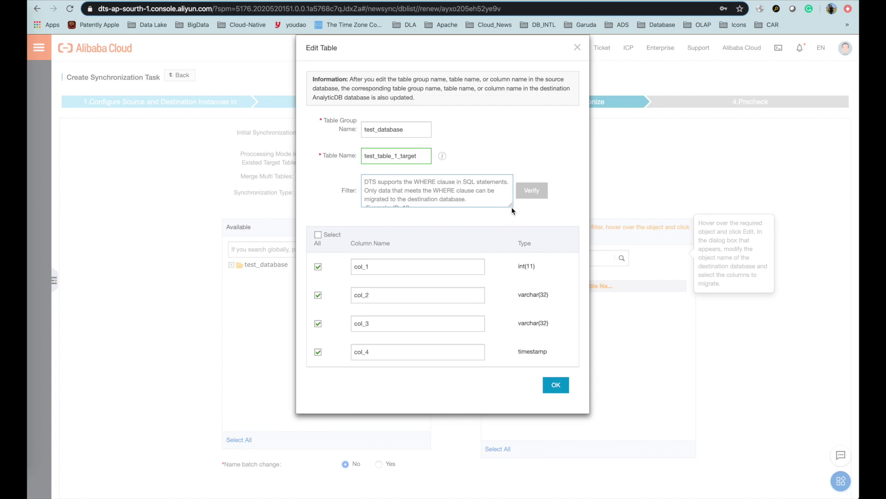
pyautogui.moveTo(510, 204); pyautogui.dragTo(521, 238)
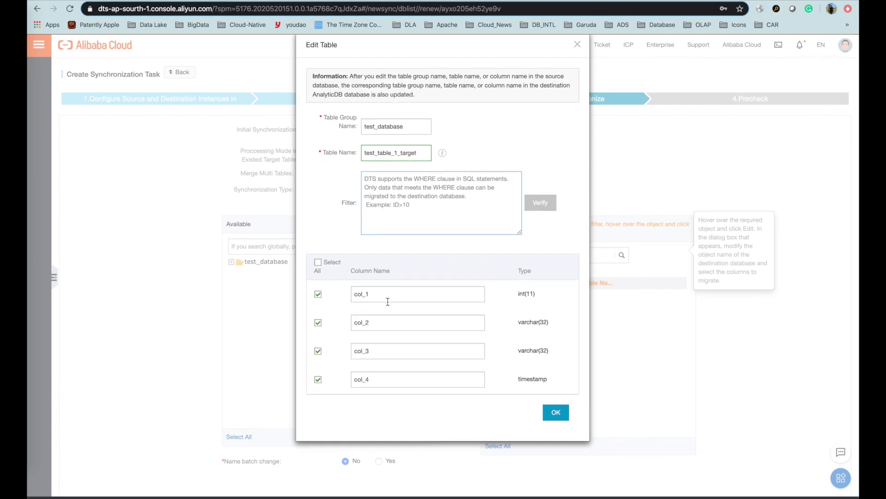
pyautogui.click(318, 266)
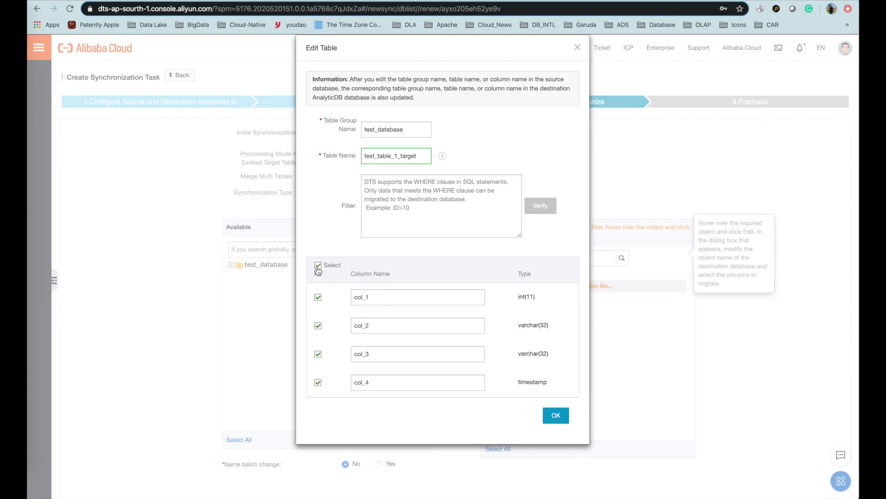
pyautogui.click(395, 297)
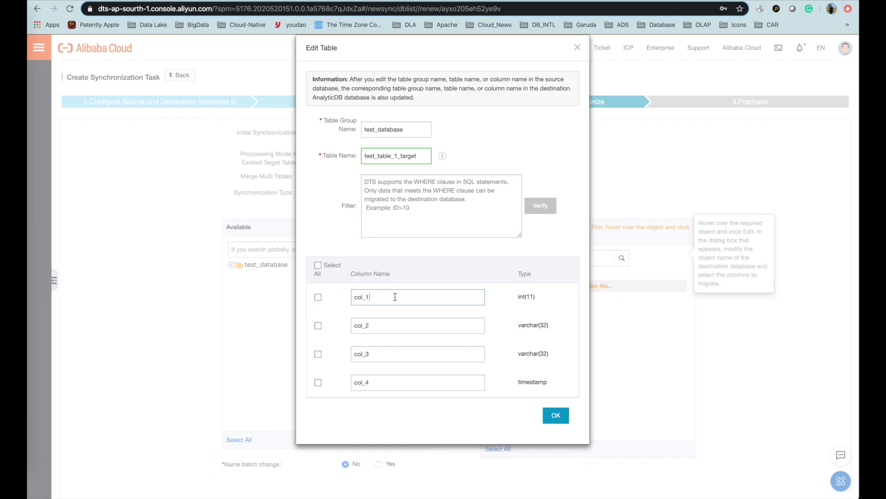
pyautogui.click(318, 297)
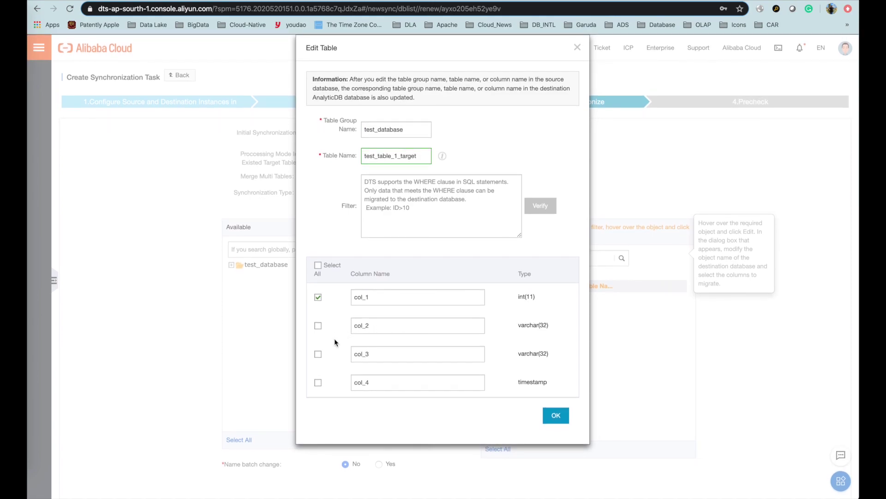
pyautogui.click(318, 354)
pyautogui.click(556, 415)
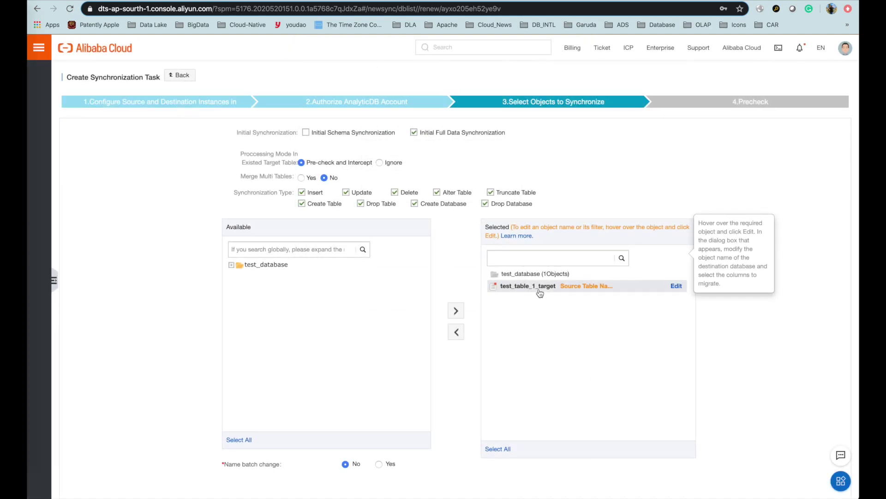
pyautogui.scroll(-1, 585, 337)
pyautogui.scroll(-2, 586, 337)
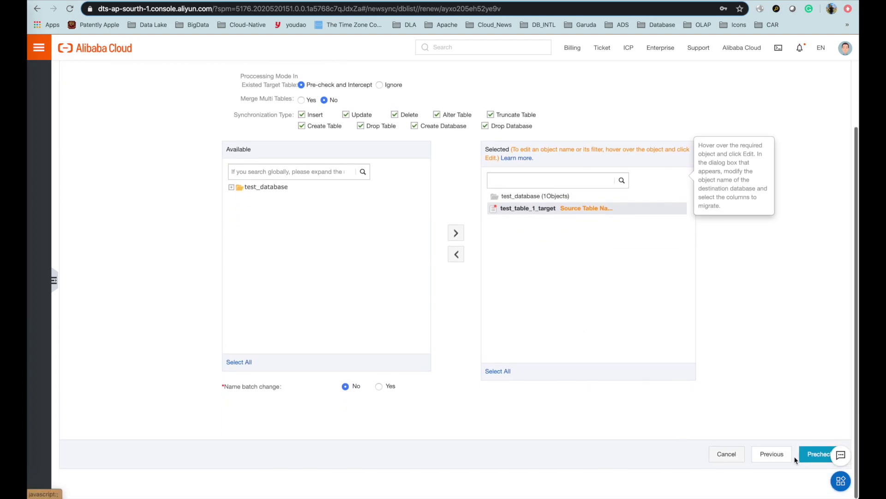
# Rerun the precheck until it passes 100%, then close the results.
pyautogui.click(808, 460)
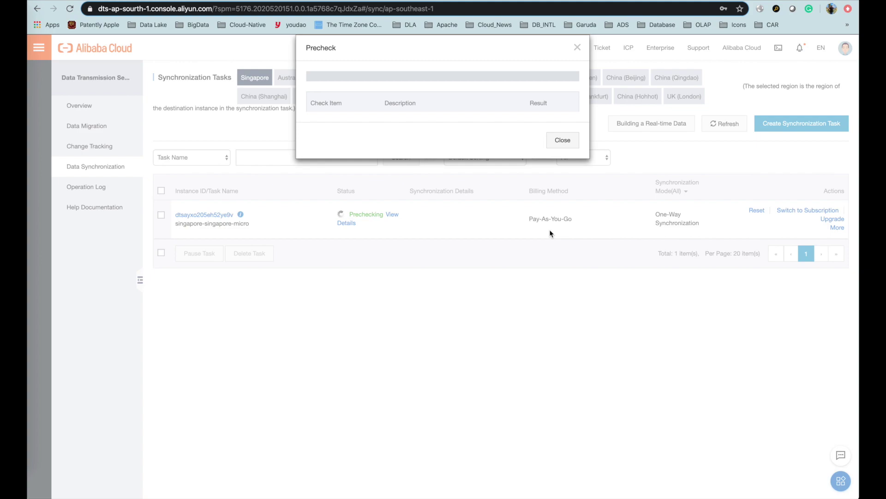
pyautogui.scroll(-5, 538, 214)
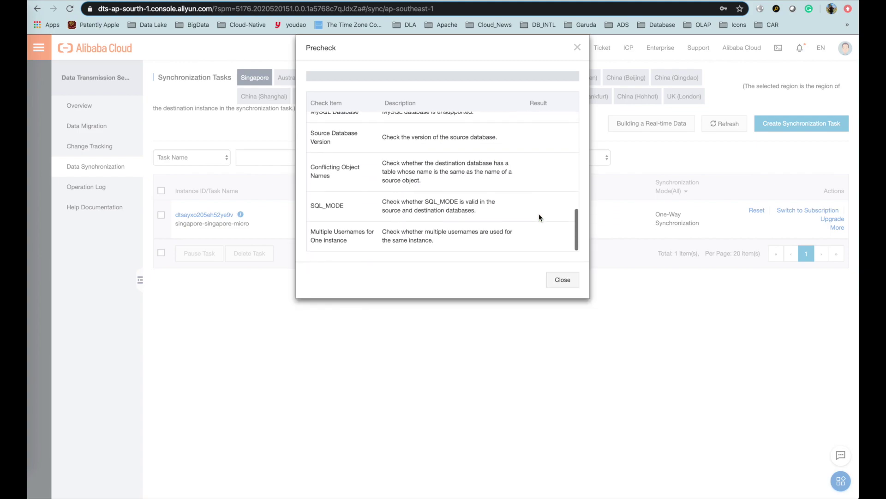
pyautogui.click(562, 281)
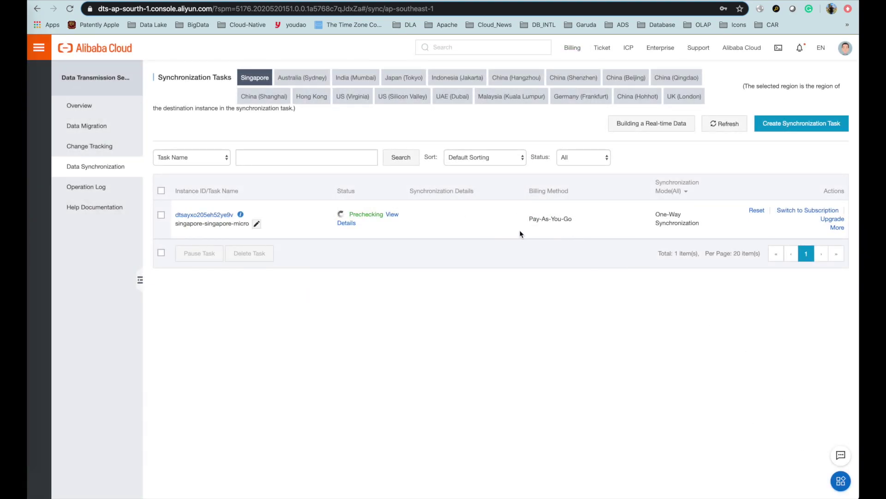
# Open and dismiss the task's More actions menu, then go to the AnalyticDB tab.
pyautogui.click(838, 229)
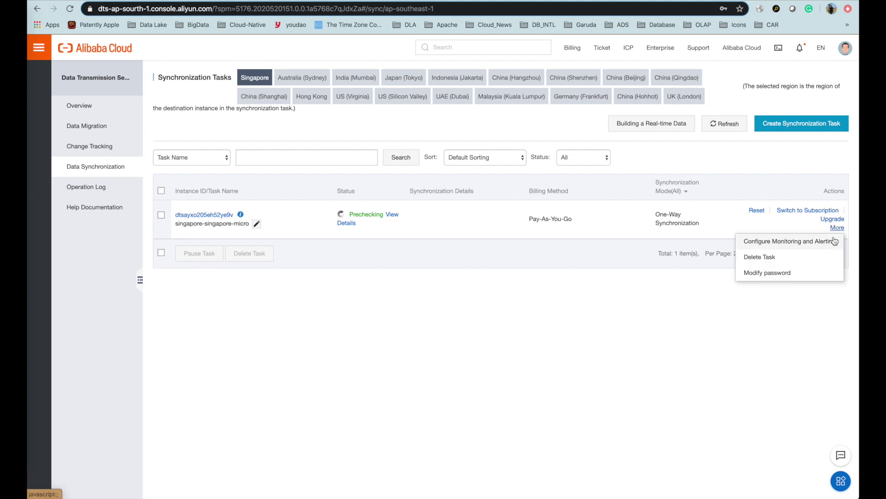
pyautogui.click(666, 328)
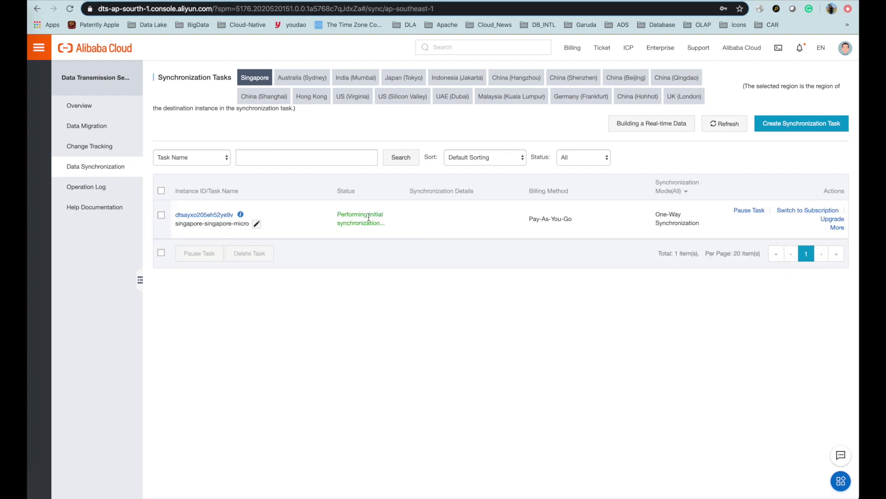
pyautogui.moveTo(828, 214)
pyautogui.click(379, 1)
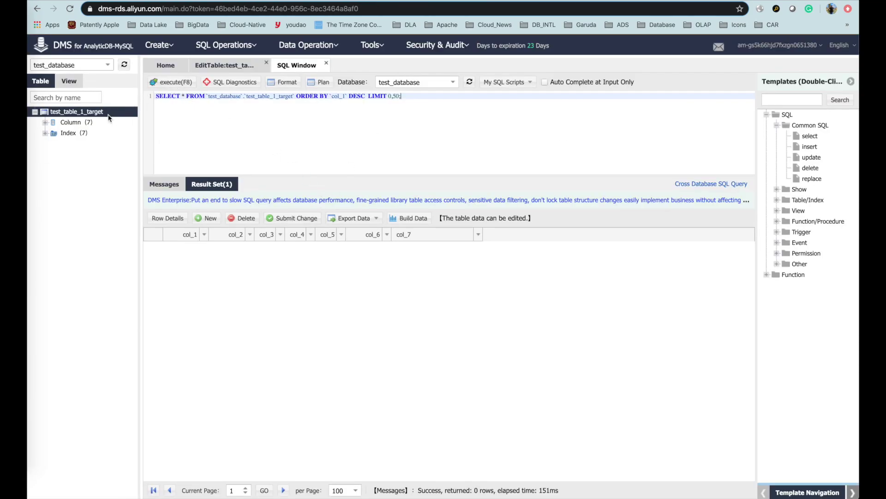
# Reload the table list and rerun the test_table_1_target SELECT, which still returns 0 rows.
pyautogui.click(124, 65)
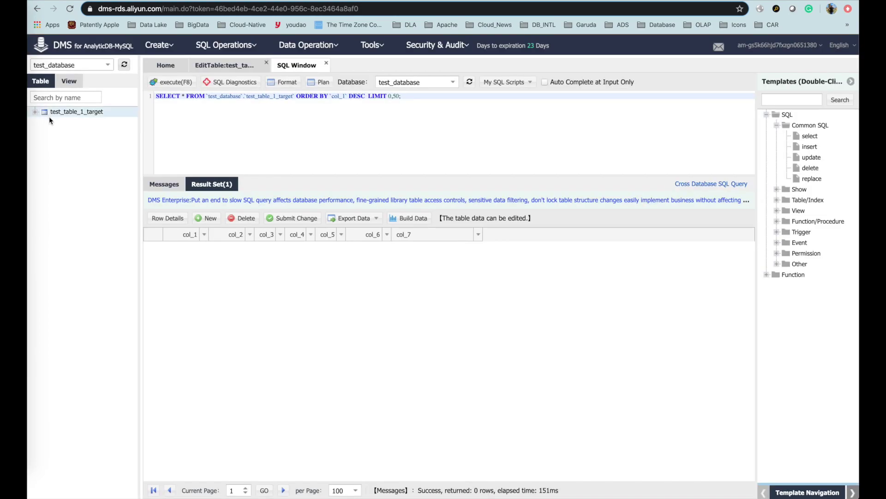
pyautogui.click(176, 84)
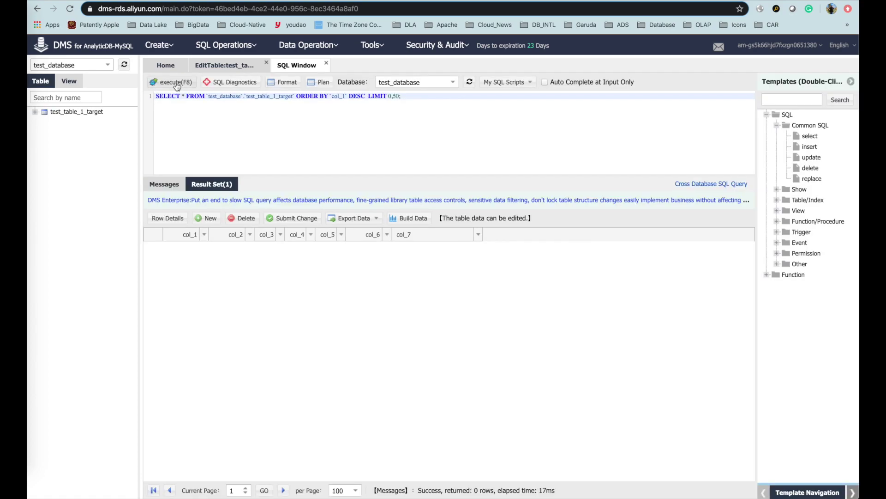
pyautogui.click(177, 86)
pyautogui.click(357, 1)
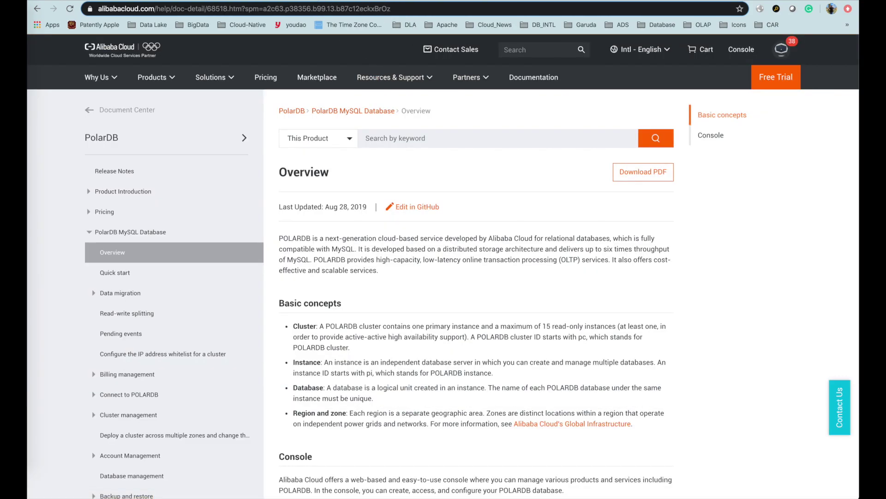
# Review the task's full and incremental synchronization charts and task log, then return to the list.
pyautogui.click(334, 1)
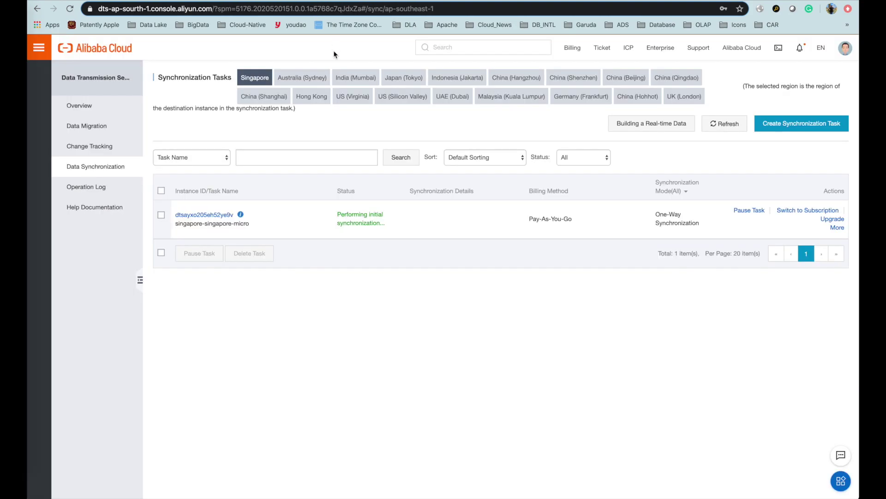
pyautogui.click(205, 215)
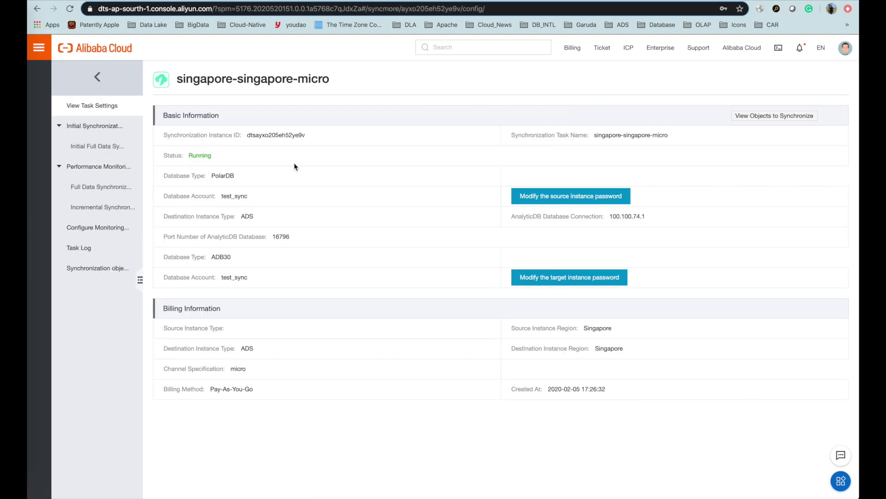
pyautogui.click(129, 169)
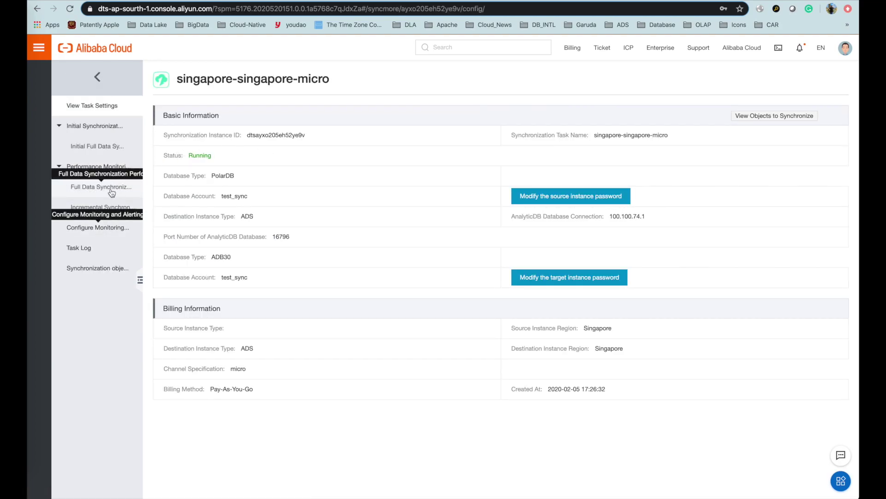
pyautogui.click(114, 146)
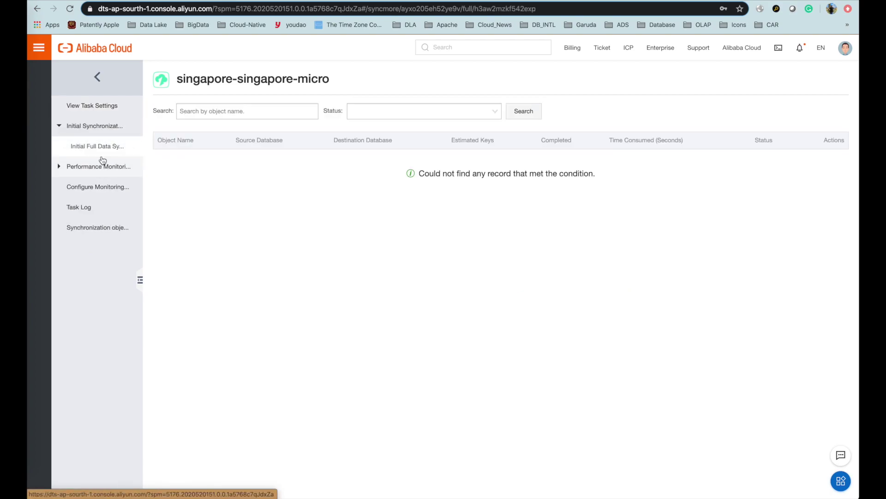
pyautogui.click(87, 166)
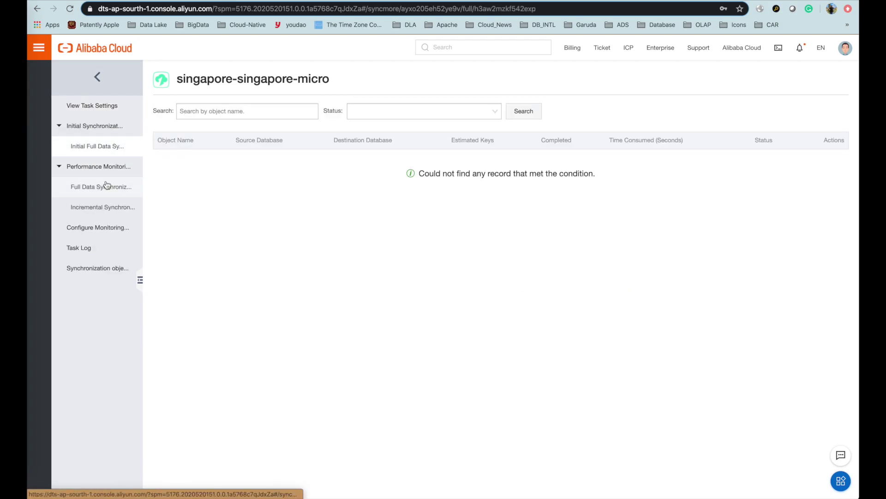
pyautogui.click(96, 190)
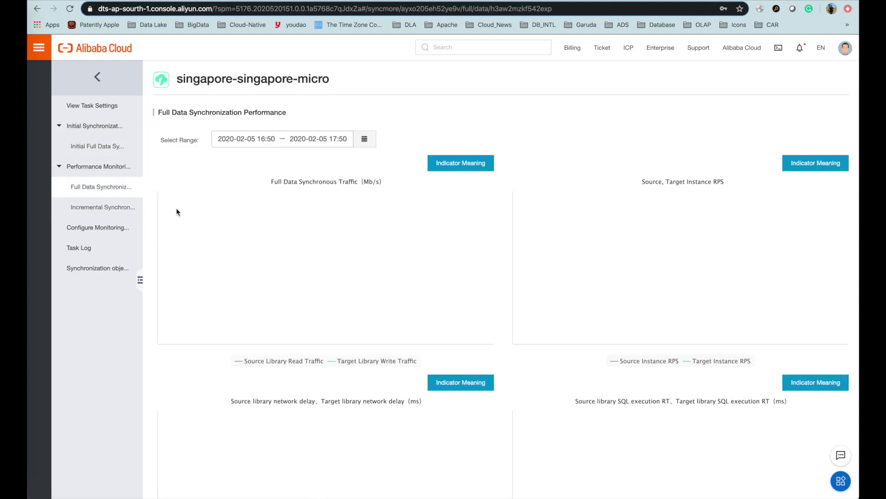
pyautogui.click(112, 218)
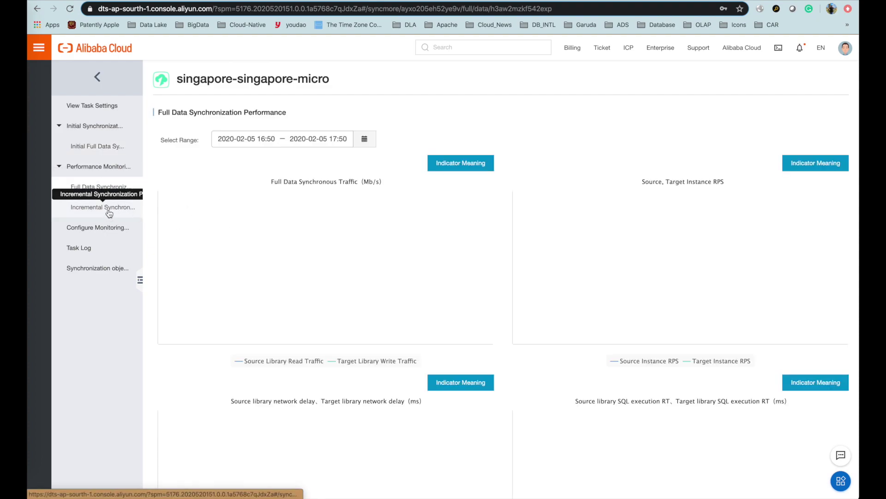
pyautogui.click(105, 252)
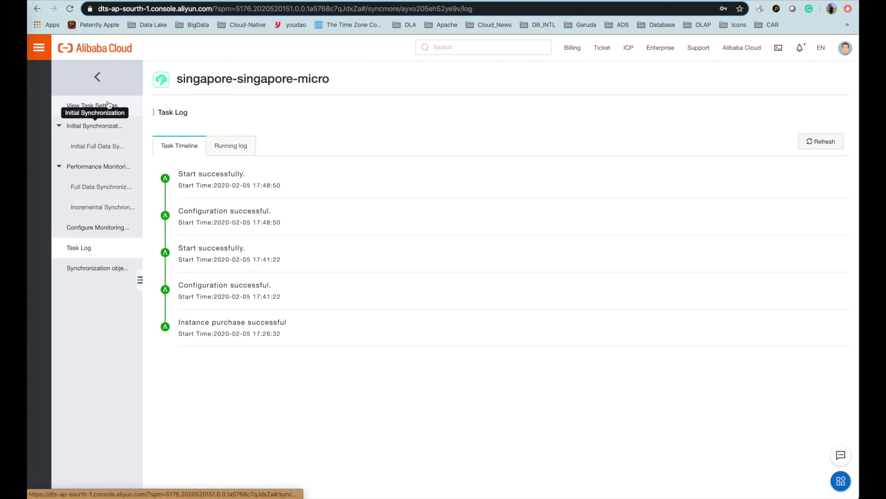
pyautogui.click(101, 82)
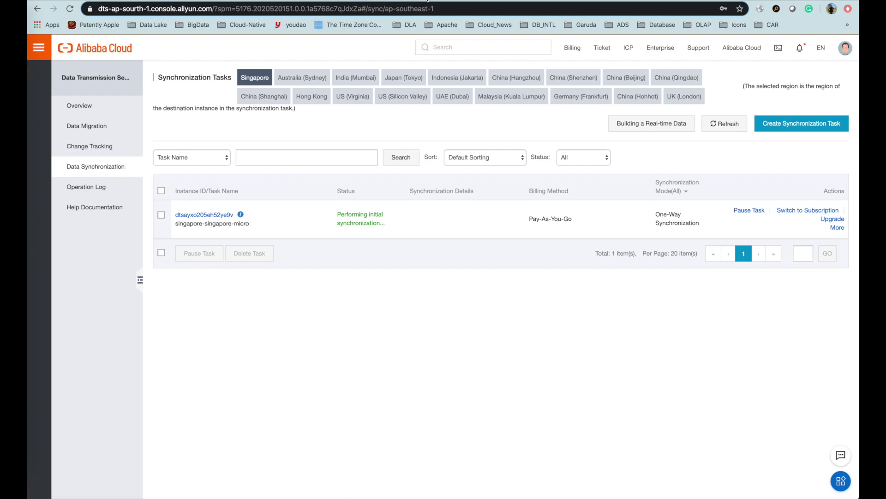
# Rerun the test_table_1_target SELECT in DMS, still getting 0 rows.
pyautogui.hotkey('ctrl', 'Tab')
pyautogui.click(179, 83)
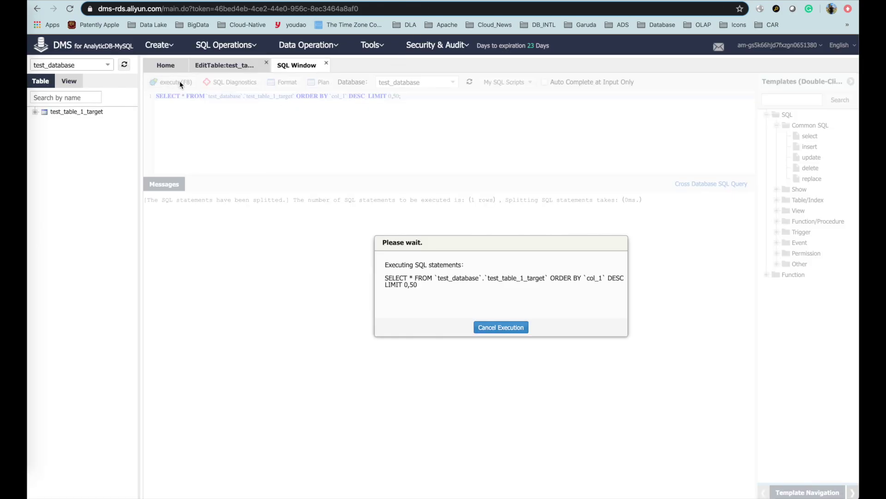
pyautogui.click(179, 83)
pyautogui.press('super+Tab')
pyautogui.press('super+Tab')
pyautogui.press('super+Tab')
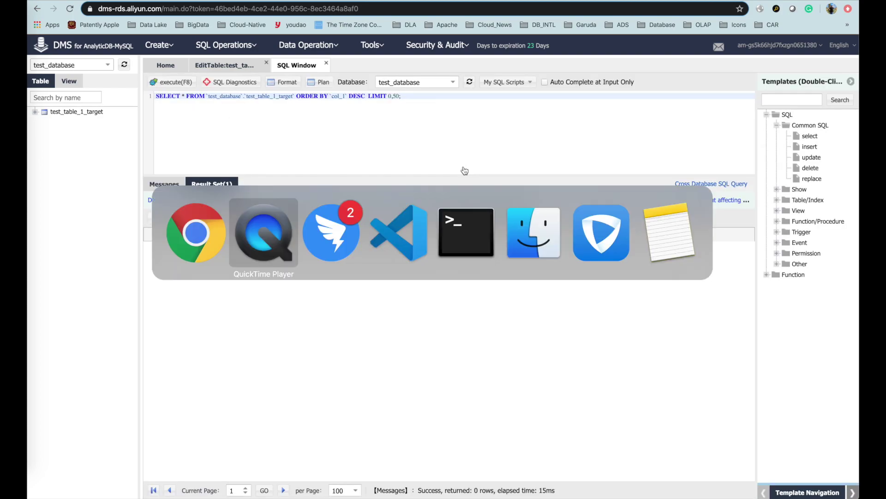
# Clear the terminal, open a second terminal window, and resize both to sit side by side.
pyautogui.press('super+Tab')
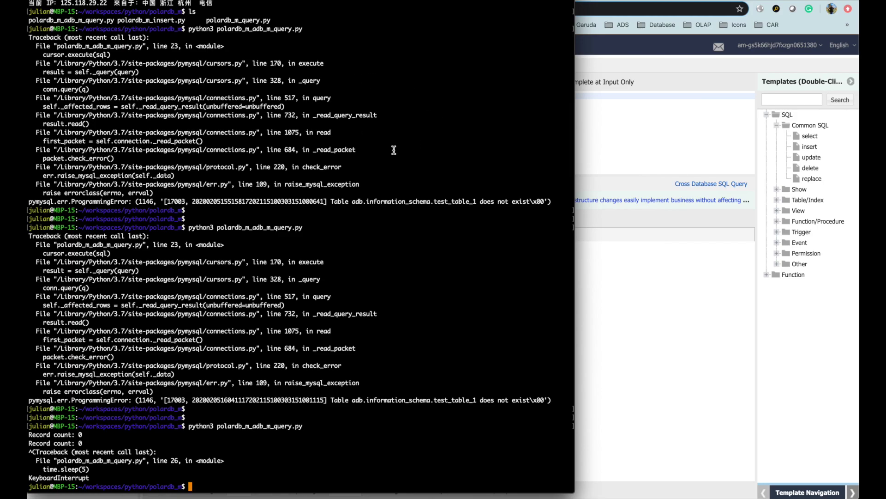
pyautogui.press('super+k')
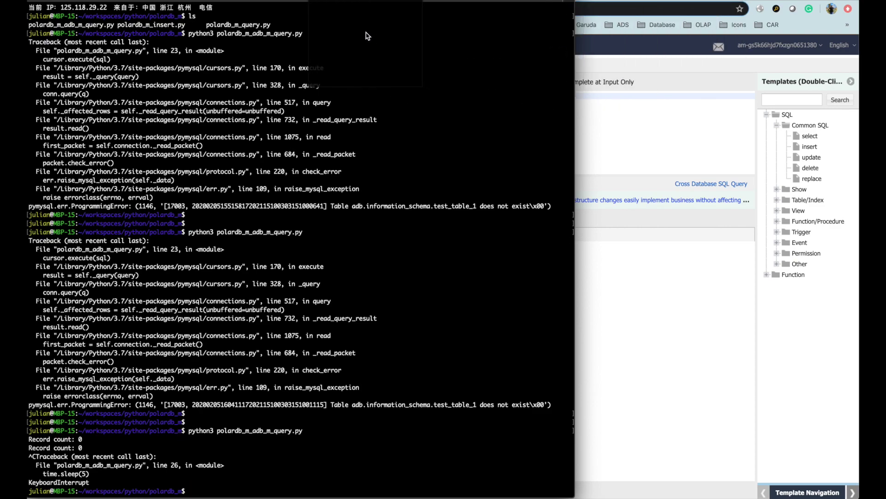
pyautogui.press('super+n')
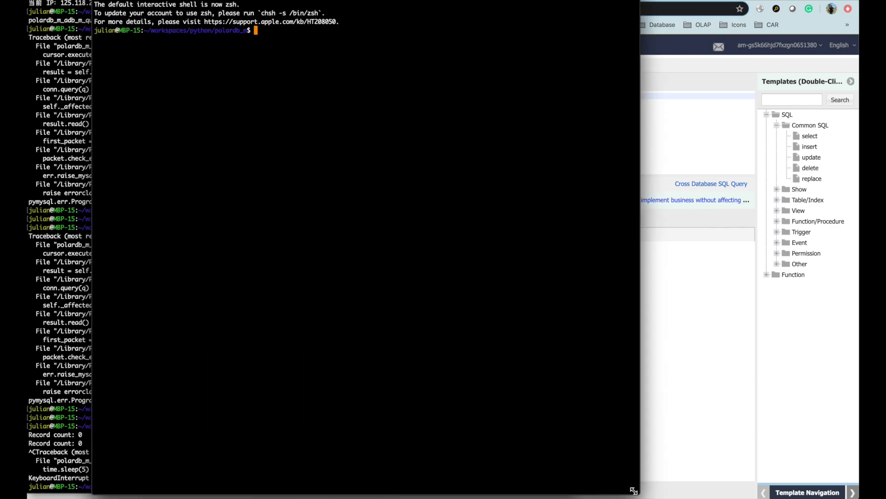
pyautogui.moveTo(636, 491); pyautogui.dragTo(855, 304)
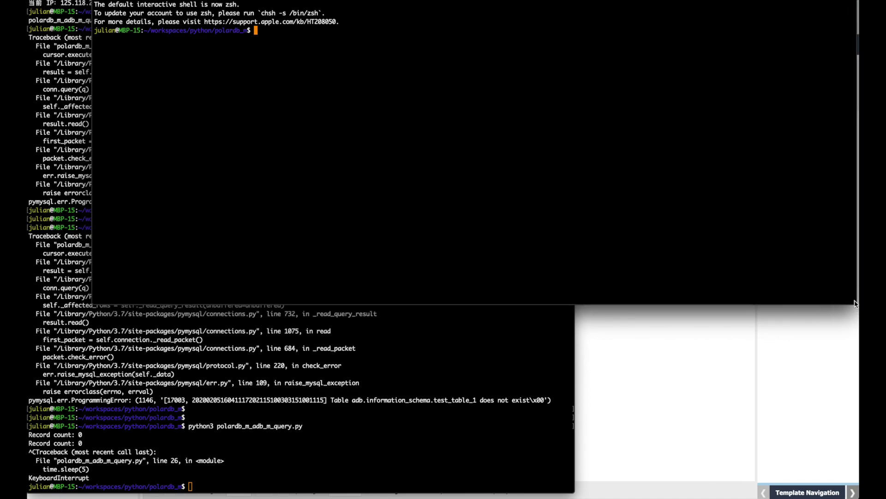
pyautogui.moveTo(93, 110); pyautogui.dragTo(459, 111)
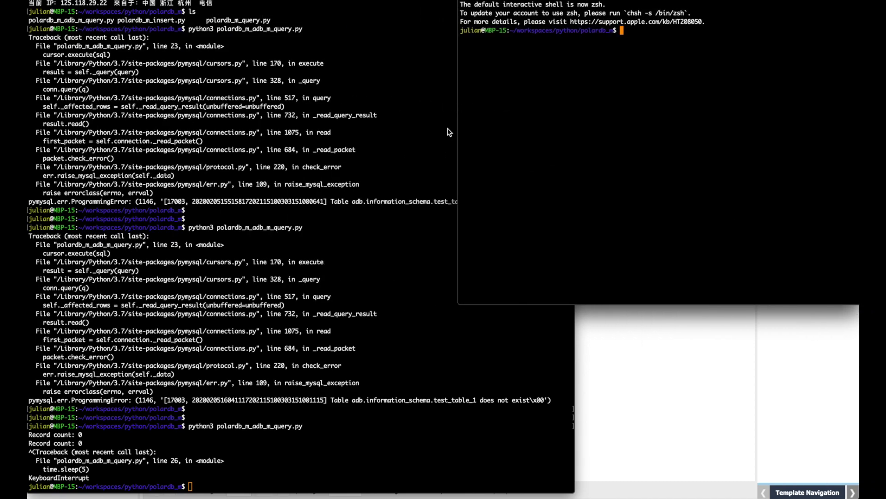
pyautogui.click(368, 249)
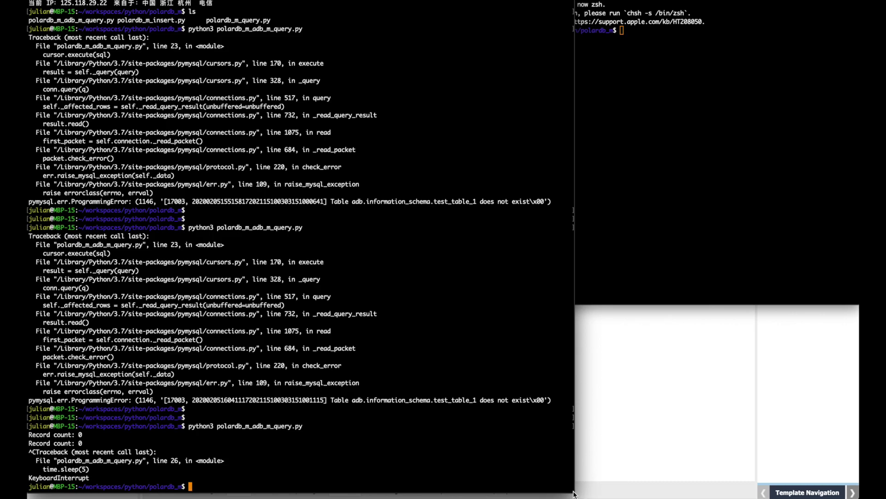
pyautogui.moveTo(573, 490); pyautogui.dragTo(462, 305)
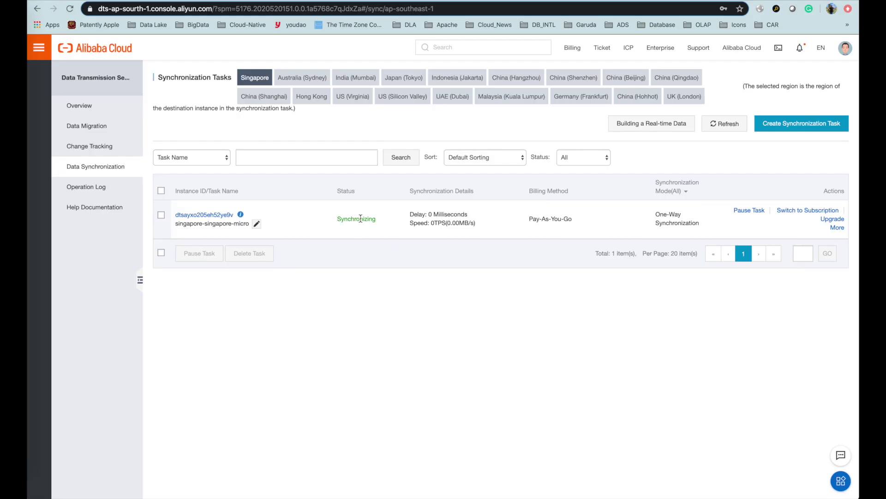
# Confirm the task is Synchronizing with 0 ms delay and rerun the target-table SELECT in DMS.
pyautogui.doubleClick(361, 218)
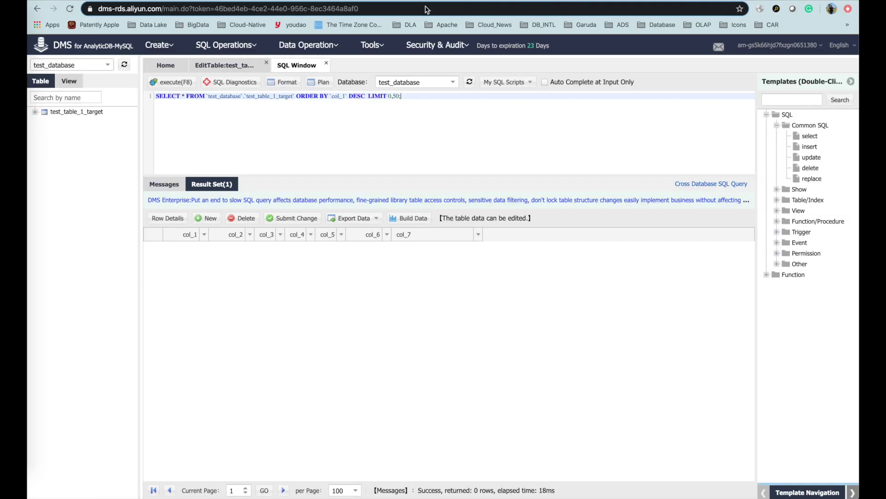
pyautogui.click(176, 83)
pyautogui.press('super+Tab')
pyautogui.press('super+Tab')
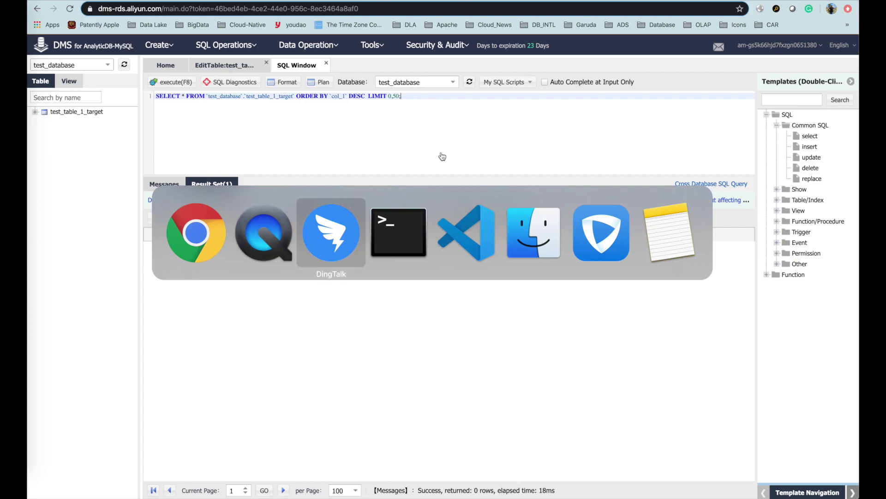
pyautogui.press('super+Tab')
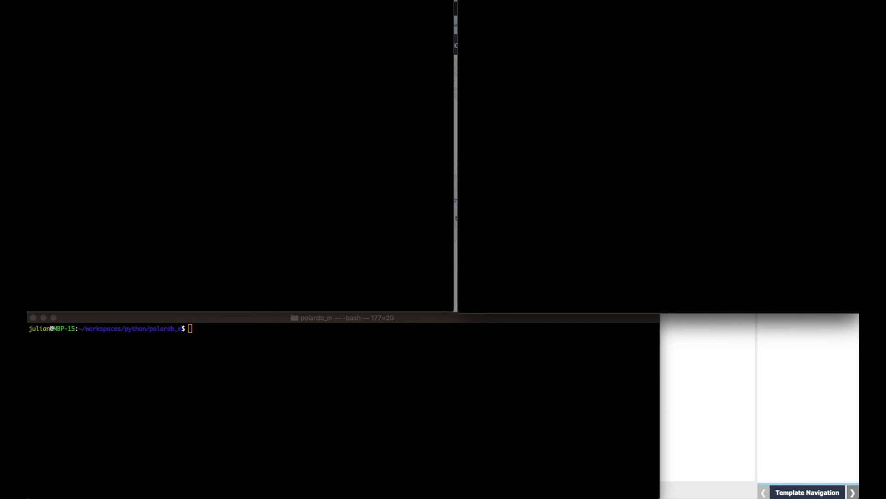
# Clear the upper-right terminal and run python3 polardb_m_query.py, which counts 37 PolarDB records.
pyautogui.press('F2')
pyautogui.write('clear')
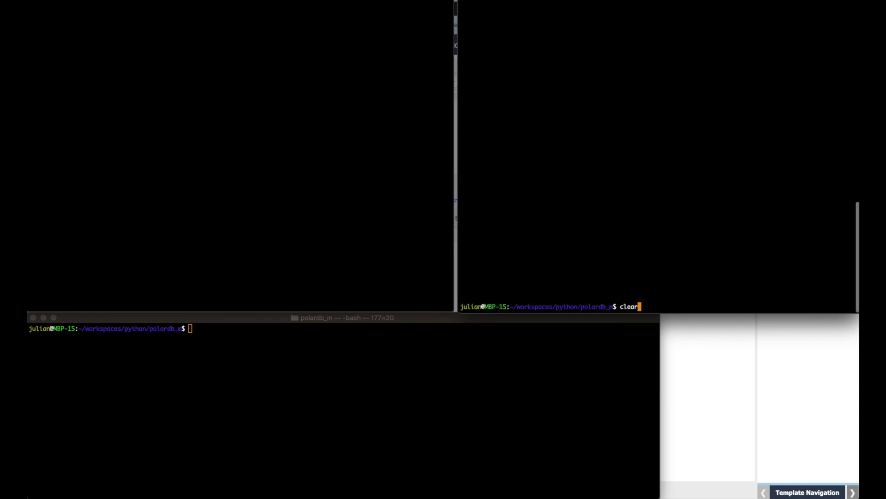
pyautogui.press('super+grave')
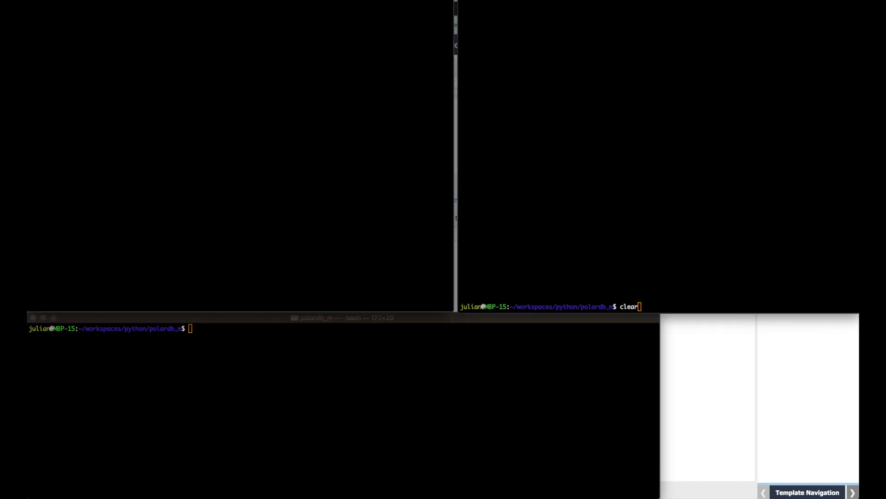
pyautogui.press('super+grave')
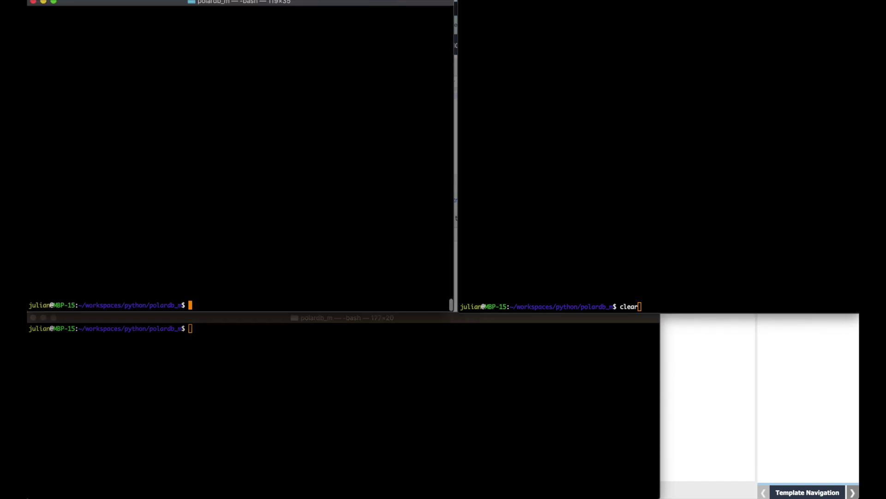
pyautogui.click(565, 33)
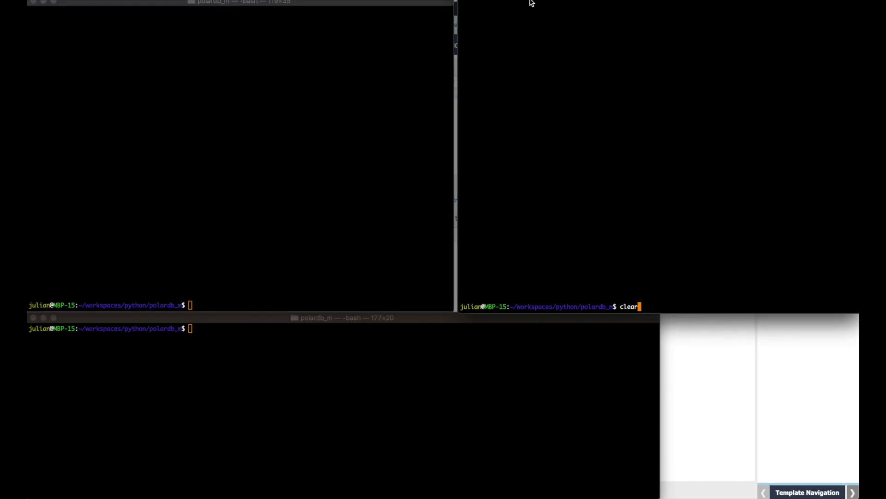
pyautogui.moveTo(522, 2)
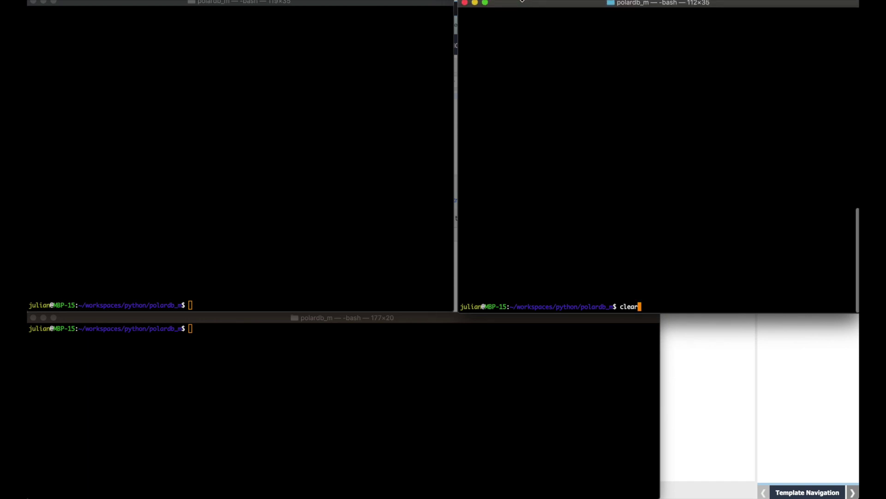
pyautogui.press('Return')
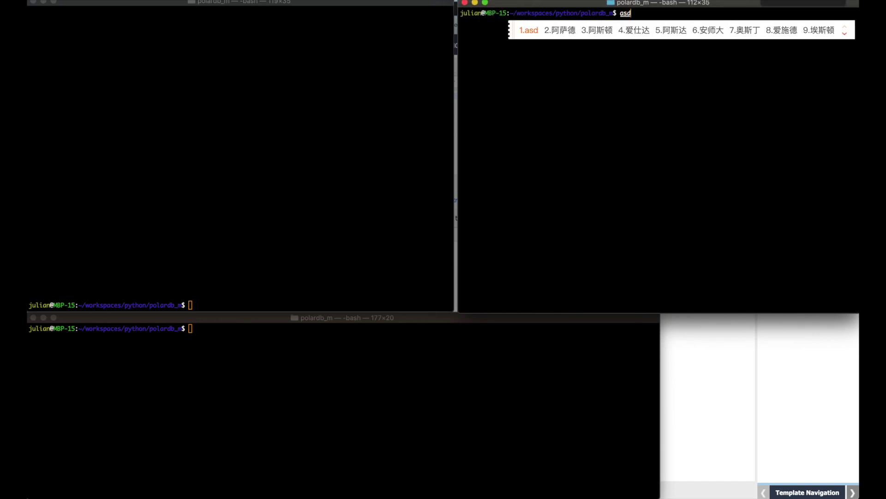
pyautogui.write('python3 polardb_m_query.py')
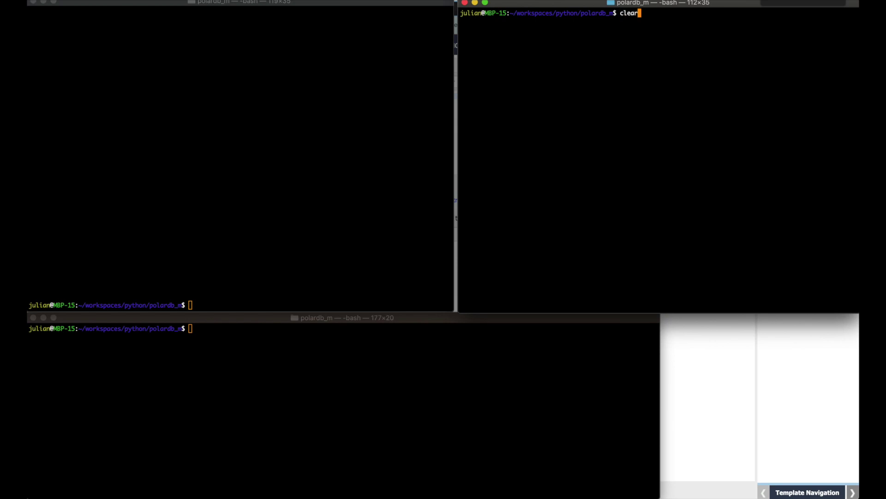
pyautogui.press('Return')
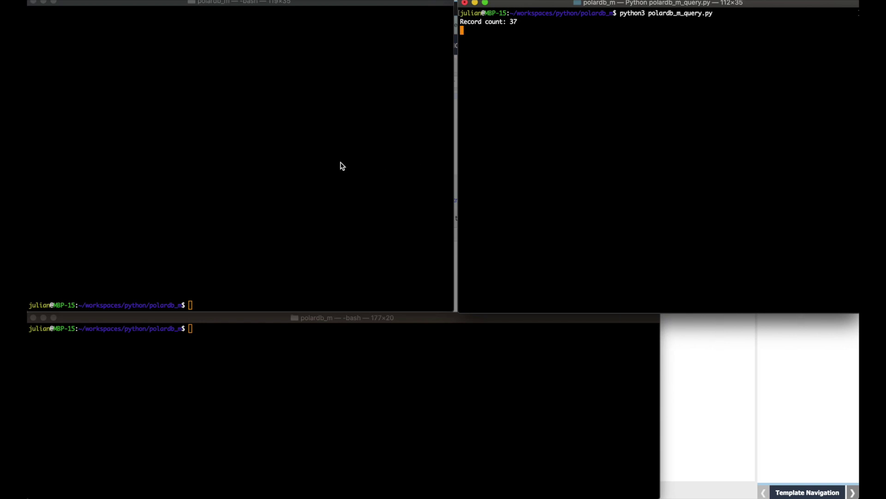
# Rerun polardb_m_adb_m_query.py in the bottom terminal, which counts 0 AnalyticDB records.
pyautogui.click(265, 404)
pyautogui.press('Up')
pyautogui.press('Up')
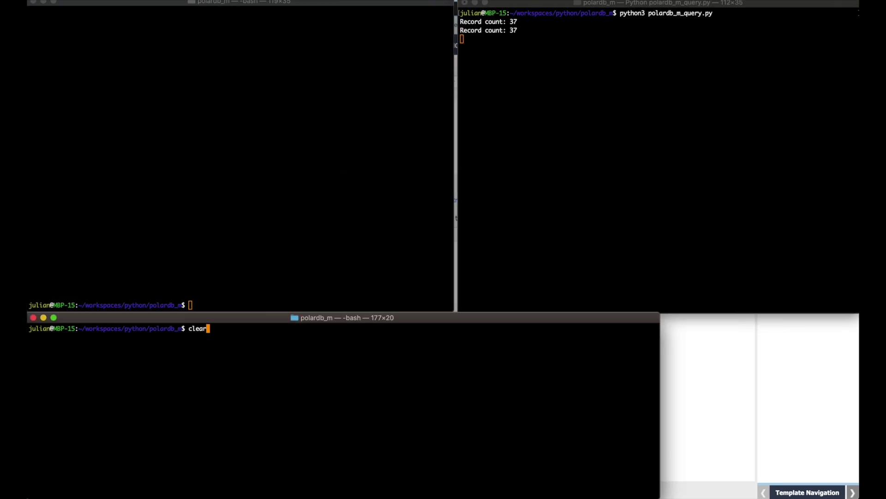
pyautogui.press('Return')
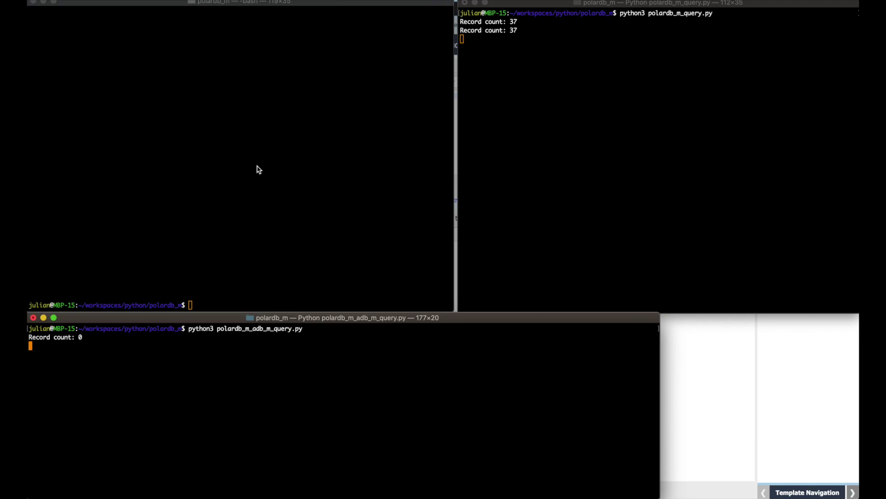
# Rerun polardb_m_insert.py in the upper-left terminal to clear the table and insert records.
pyautogui.click(268, 143)
pyautogui.press('Up')
pyautogui.press('Up')
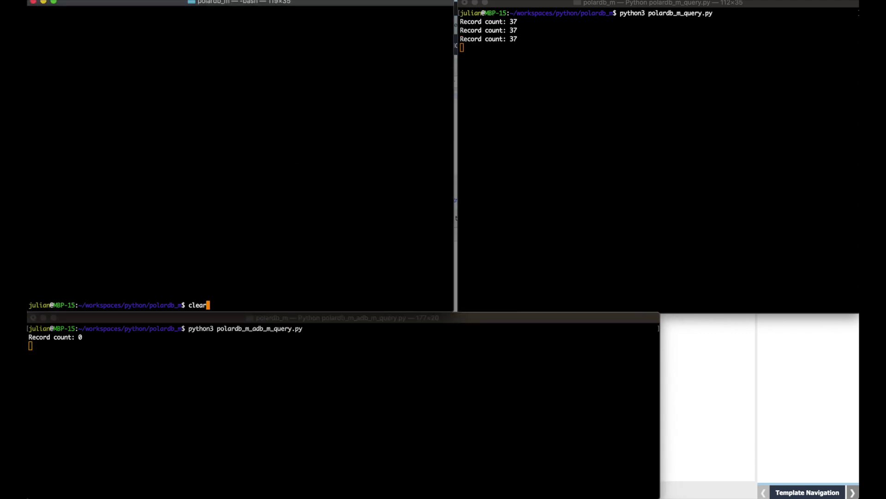
pyautogui.press('Return')
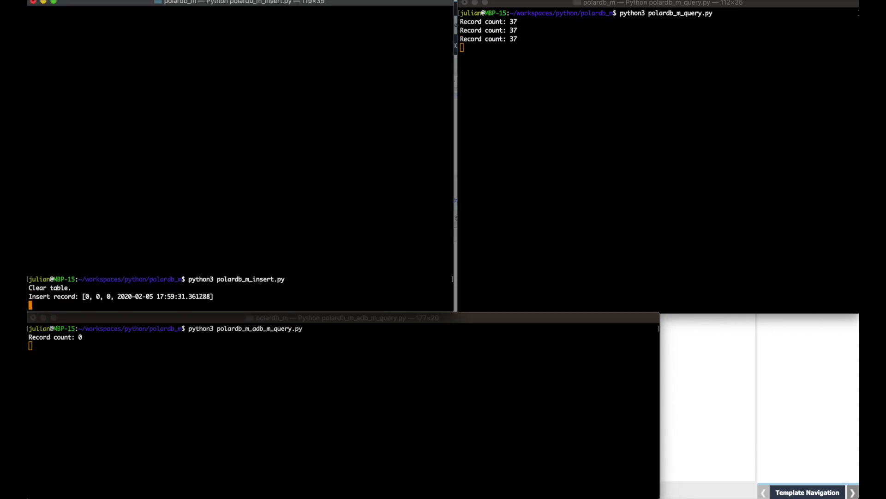
# Check the upper and bottom terminals, then open polardb_m_adb_m_query.py in the code editor.
pyautogui.click(558, 92)
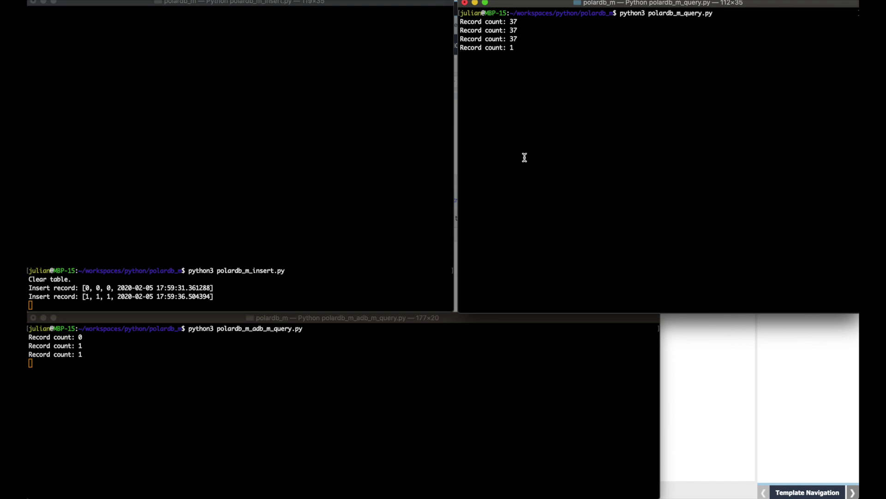
pyautogui.click(424, 384)
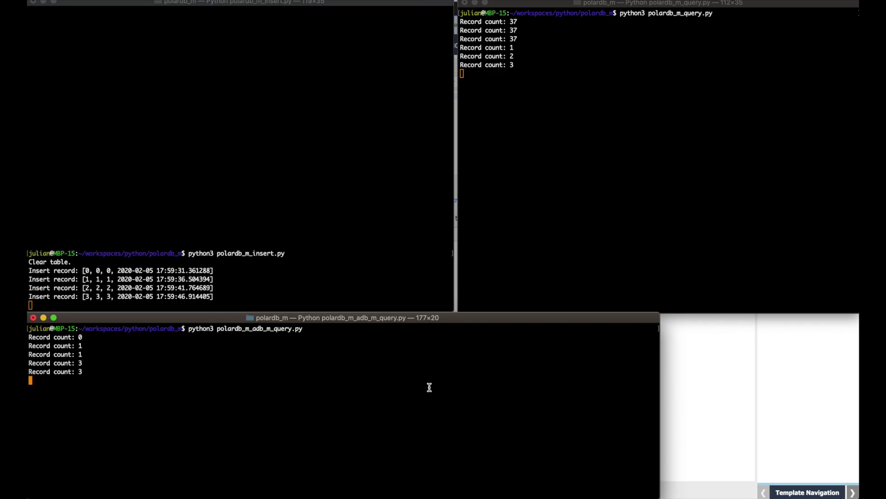
pyautogui.press('super+Tab')
pyautogui.press('super+Tab')
pyautogui.press('super+Tab')
pyautogui.press('super+Tab')
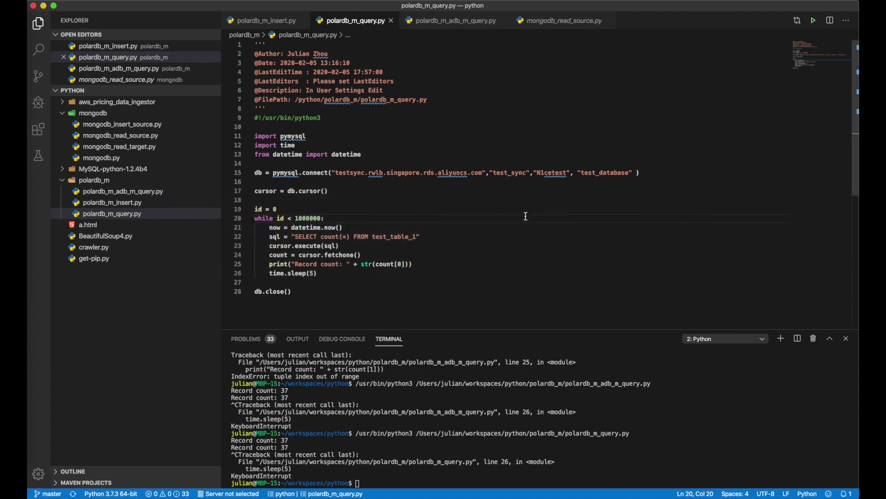
pyautogui.click(482, 82)
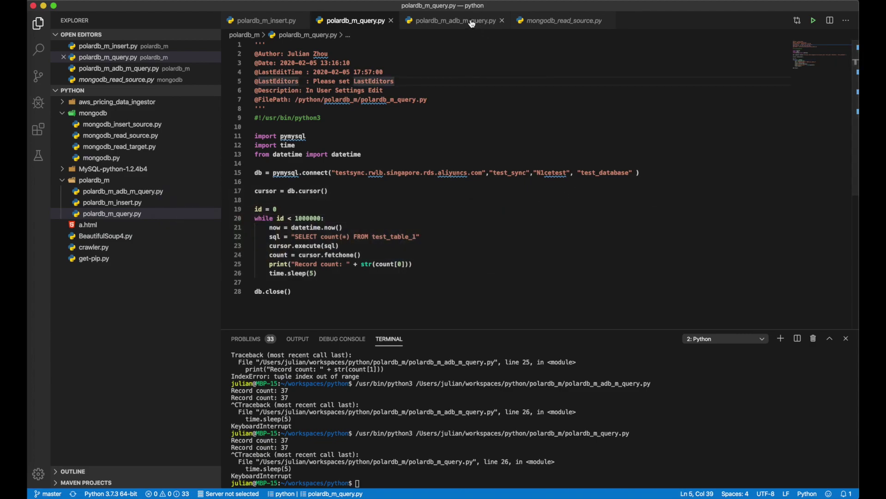
pyautogui.click(472, 24)
pyautogui.press('super+Tab')
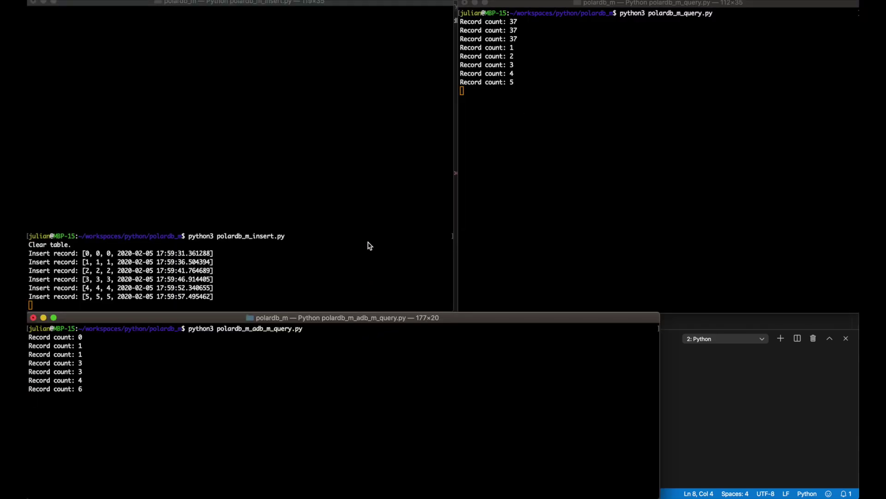
# Watch the source and target record counts reach 7, then rerun the test_table_1_target query in DMS.
pyautogui.click(370, 241)
pyautogui.click(499, 224)
pyautogui.click(376, 226)
pyautogui.click(280, 405)
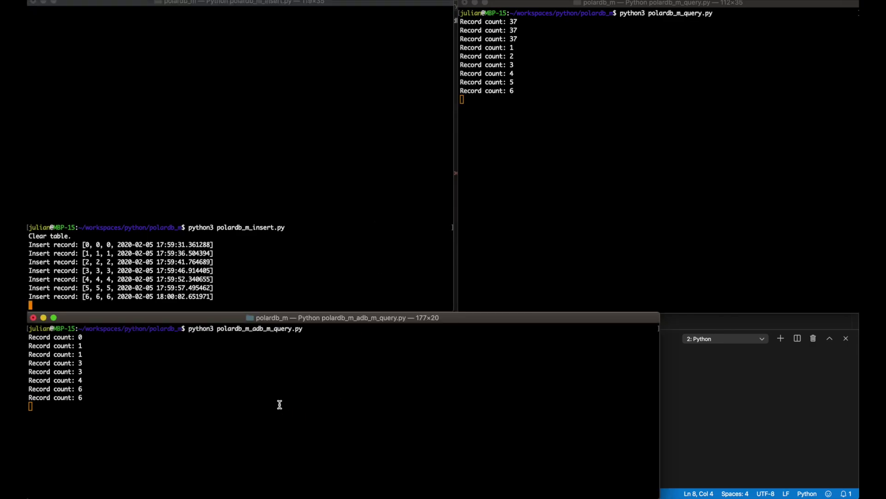
pyautogui.click(530, 223)
pyautogui.click(365, 227)
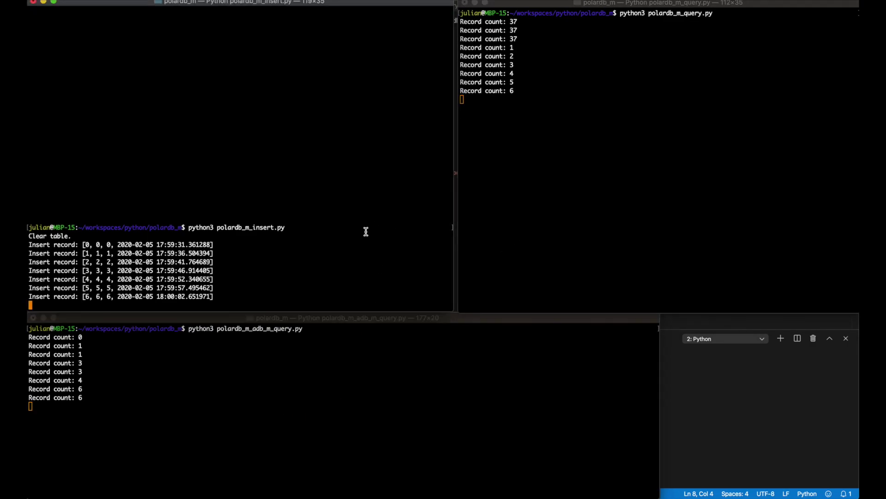
pyautogui.click(285, 381)
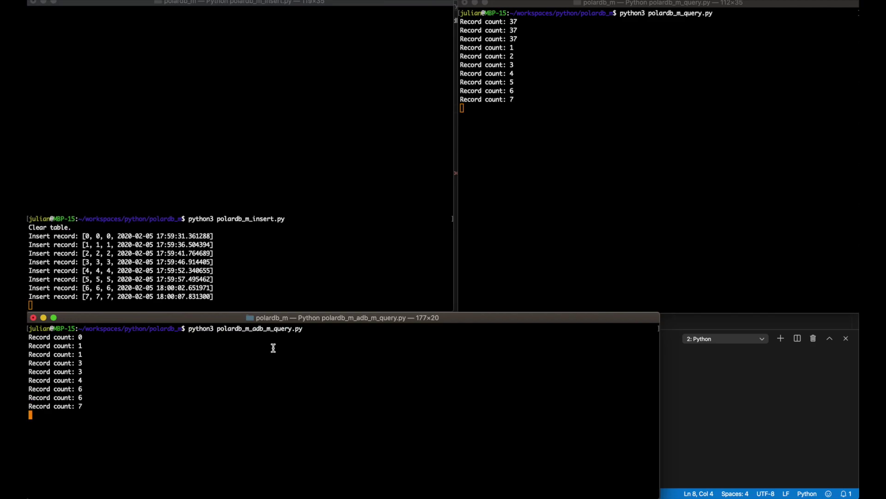
pyautogui.press('super+Tab')
pyautogui.press('super+Tab')
pyautogui.click(180, 85)
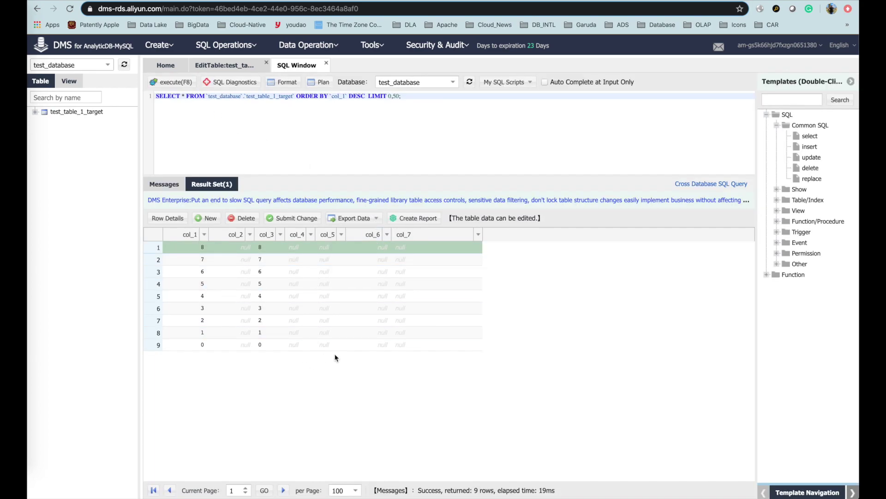
# Compare against the source count terminal and rerun the test_table_1_target query to show 12 rows.
pyautogui.press('super+Tab')
pyautogui.press('super+Tab')
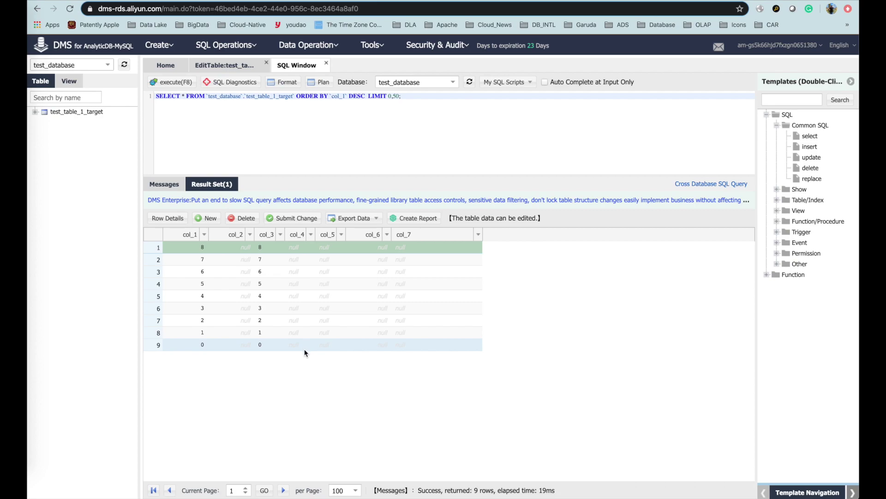
pyautogui.press('super+Tab')
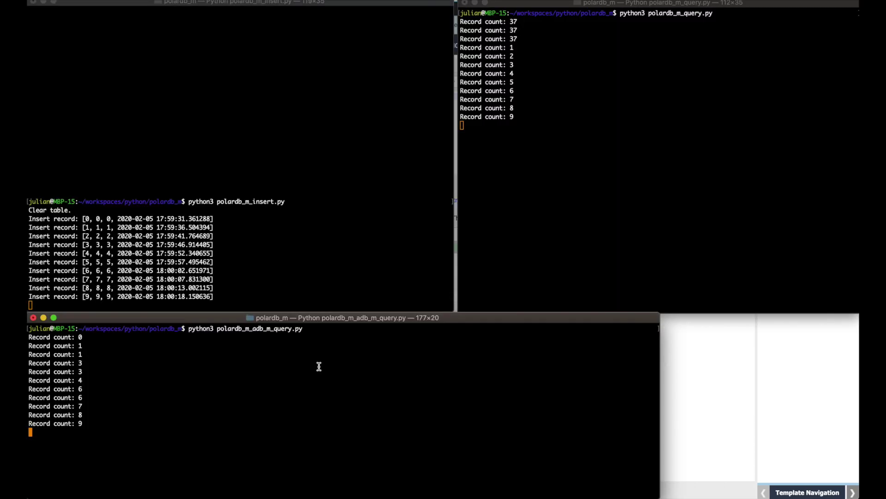
pyautogui.click(540, 230)
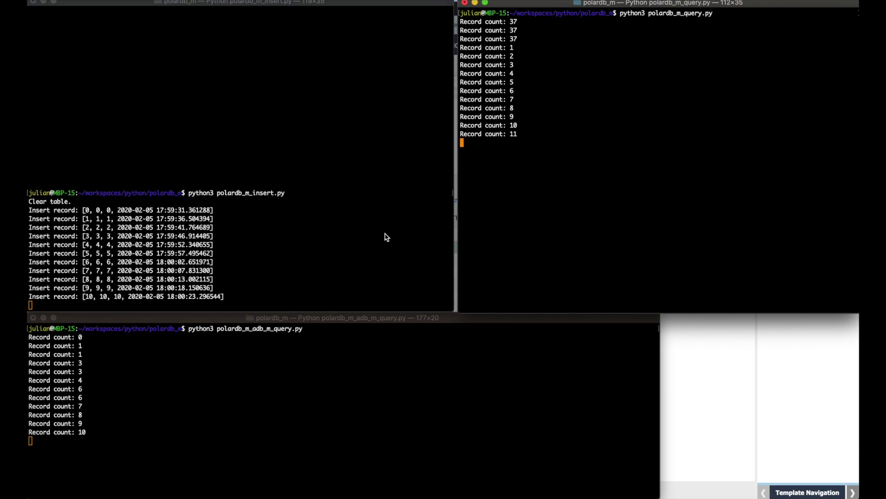
pyautogui.press('super+Tab')
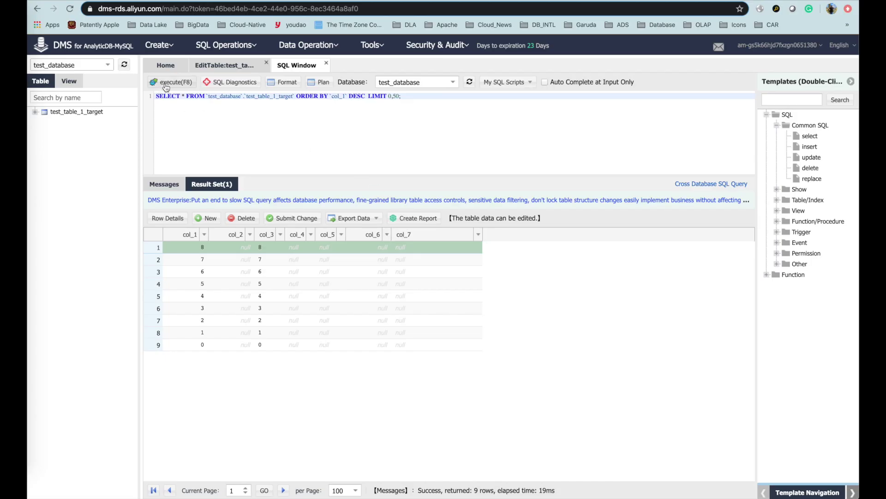
pyautogui.click(167, 83)
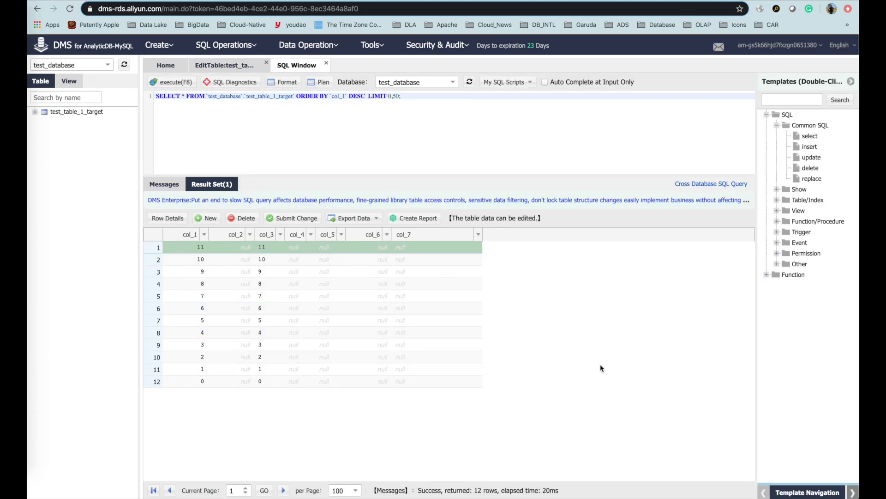
# Recheck the source record count, then go to the DTS synchronization tasks page.
pyautogui.press('super+Tab')
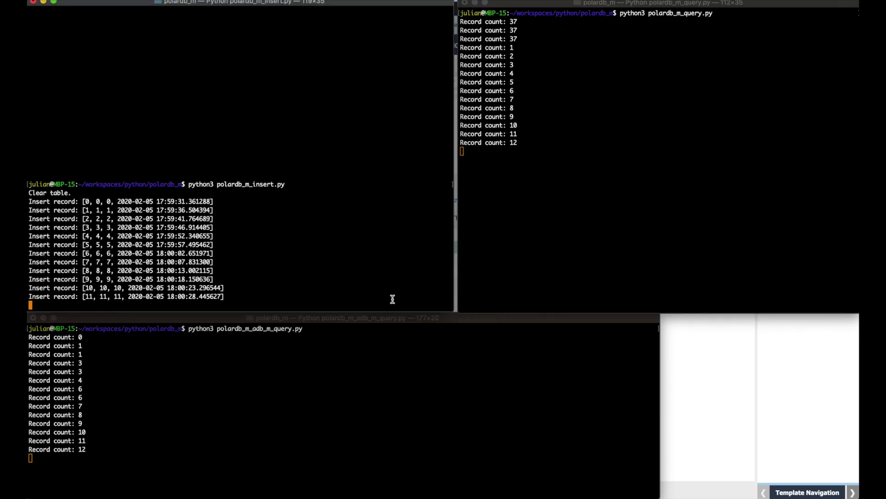
pyautogui.click(530, 218)
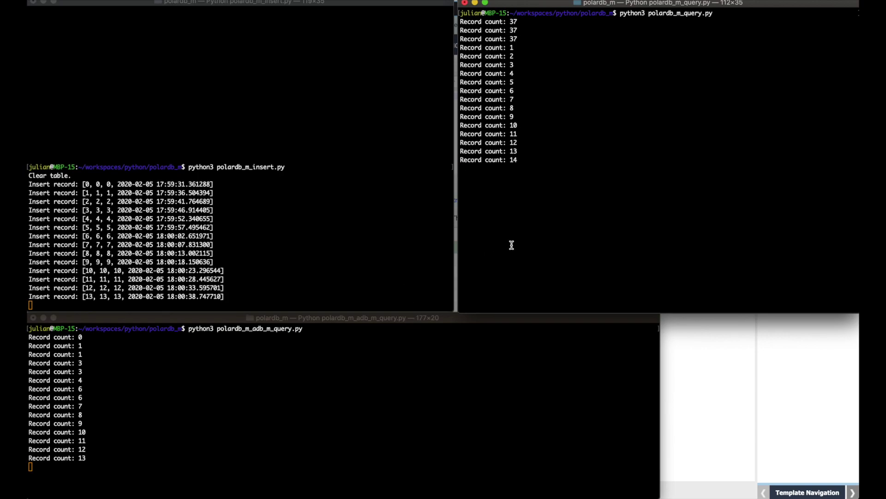
pyautogui.press('super+Tab')
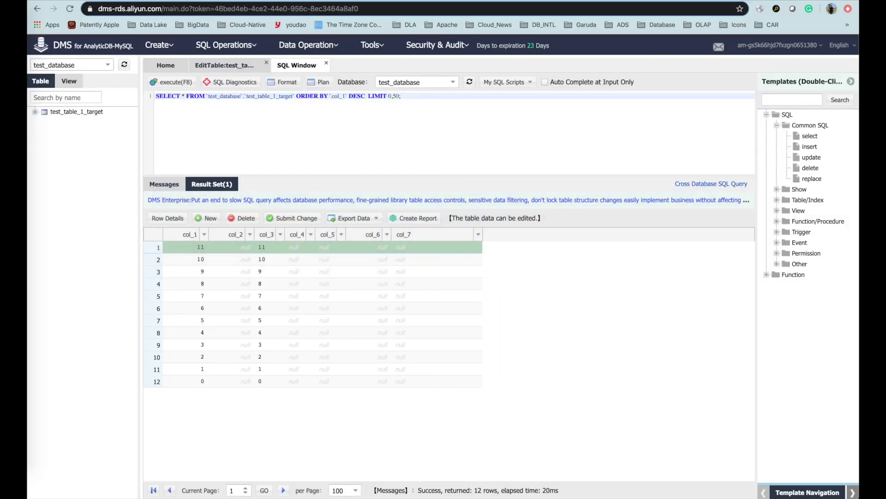
pyautogui.click(323, 1)
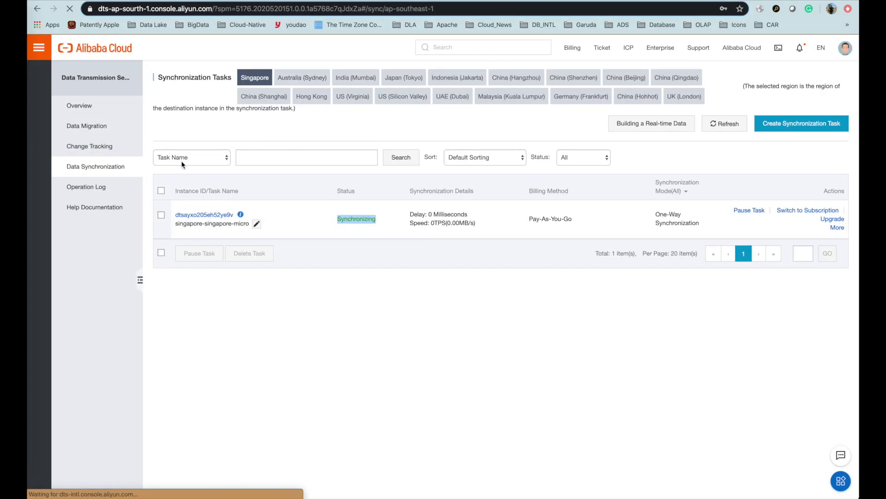
# Open the Singapore singapore-singapore-micro task and view its running log.
pyautogui.click(215, 218)
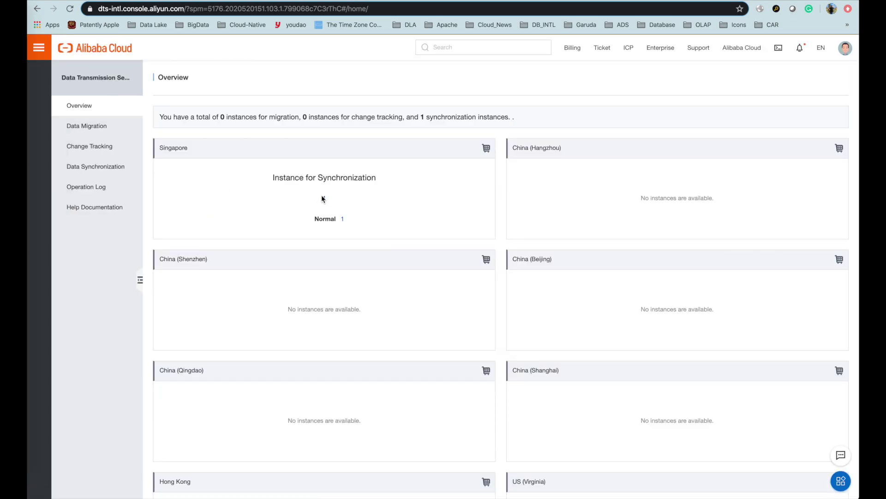
pyautogui.click(326, 201)
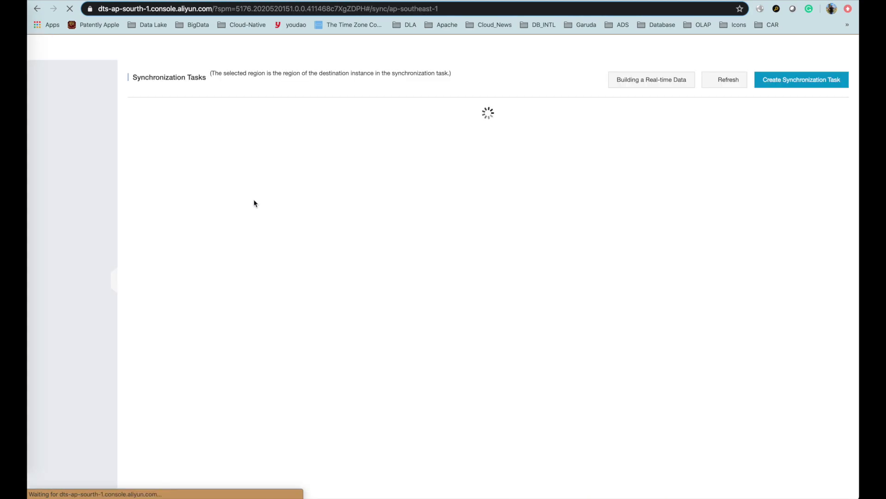
pyautogui.click(204, 214)
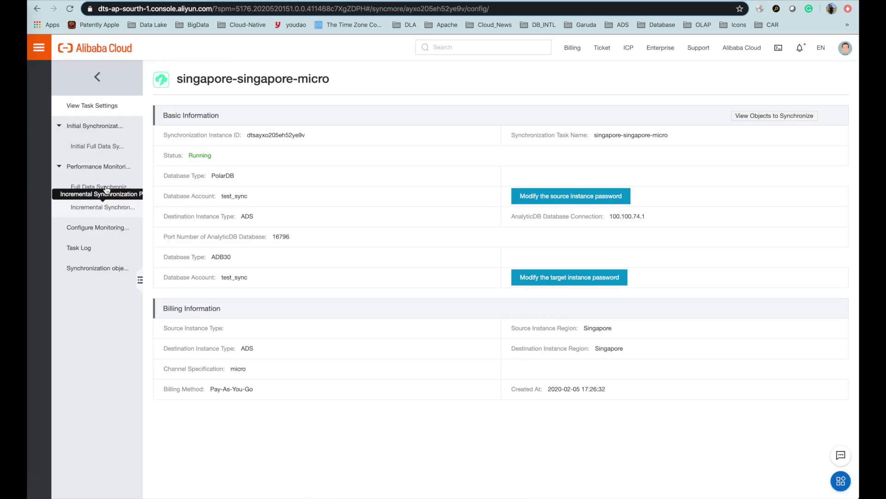
pyautogui.click(96, 253)
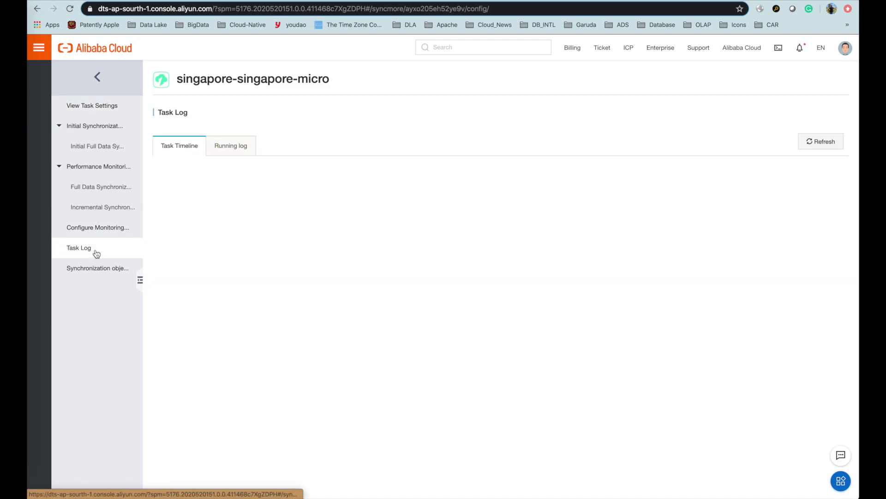
pyautogui.click(233, 146)
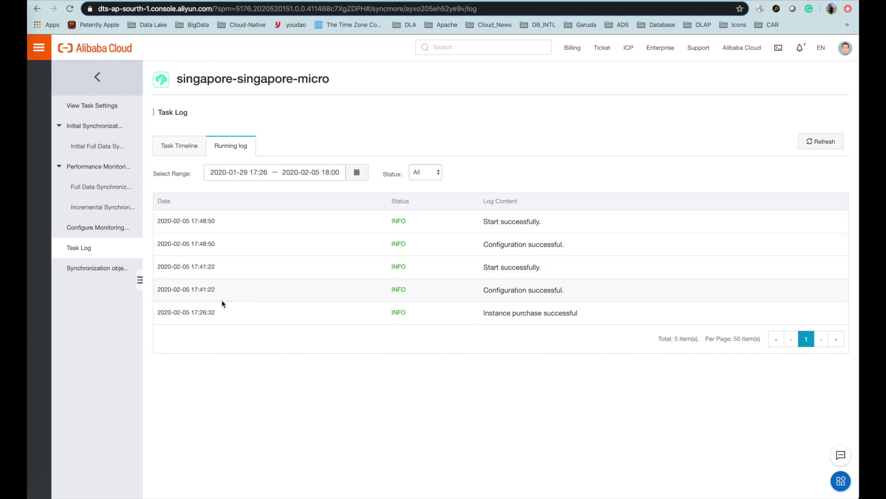
# Review the synchronization object changes and the incremental synchronization performance charts.
pyautogui.click(110, 268)
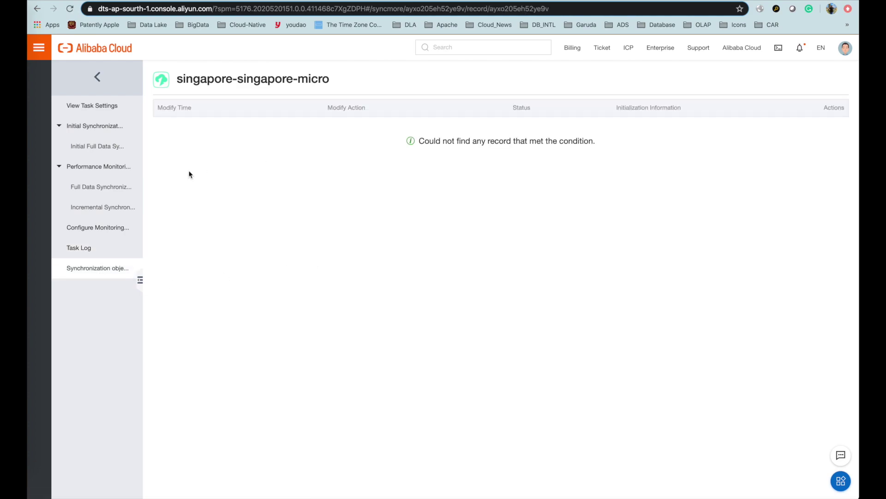
pyautogui.click(101, 189)
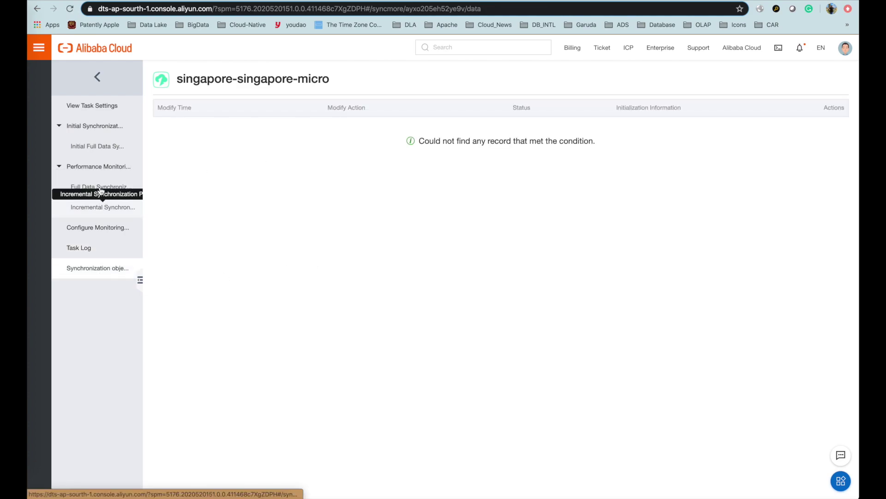
pyautogui.scroll(-3, 418, 309)
pyautogui.scroll(-3, 419, 311)
pyautogui.scroll(2, 418, 310)
pyautogui.scroll(4, 417, 310)
# Check full data sync performance and initial full data sync status, then return to the terminals.
pyautogui.click(112, 188)
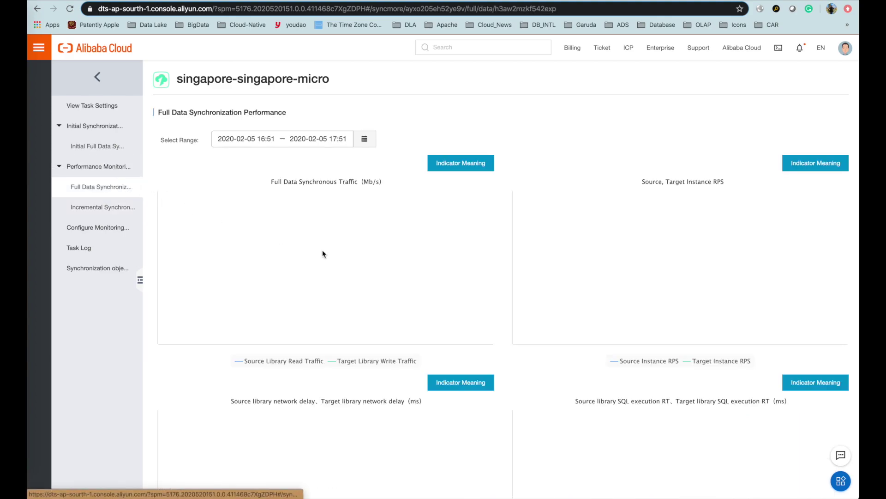
pyautogui.scroll(-3, 323, 251)
pyautogui.click(99, 146)
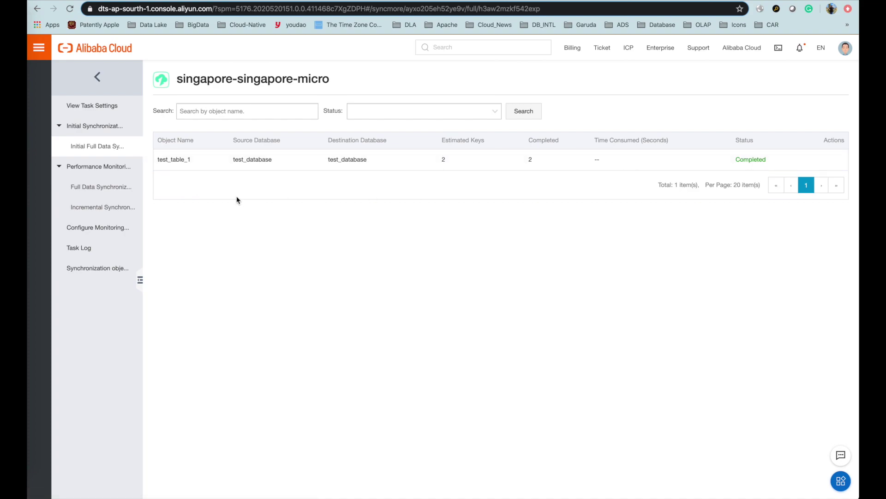
pyautogui.press('super+Tab')
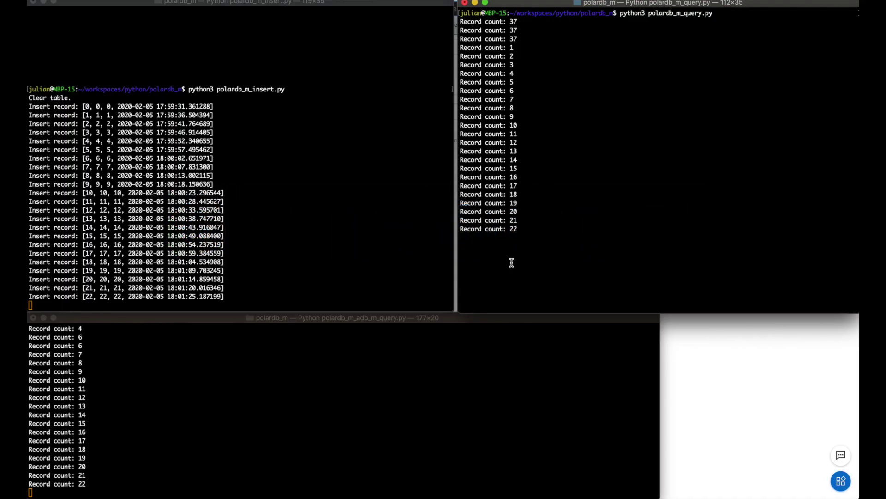
# Check the target count terminal, then rerun the DMS query to list 25 rows (col_1 0–24).
pyautogui.click(388, 375)
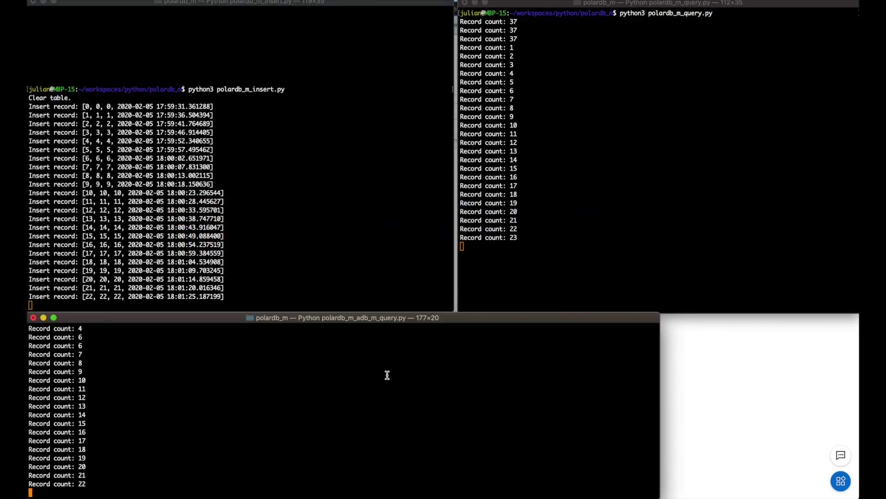
pyautogui.press('super+Tab')
pyautogui.press('super+Tab')
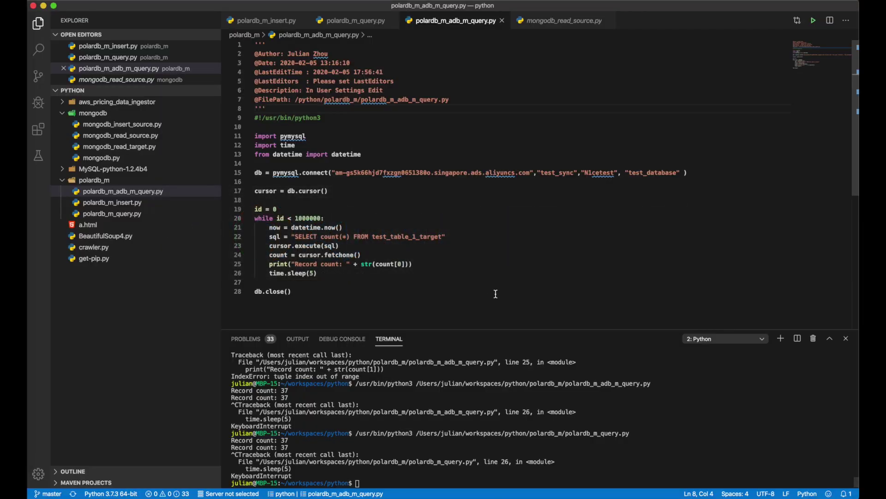
pyautogui.click(497, 298)
pyautogui.press('super+Tab')
pyautogui.press('super+Tab')
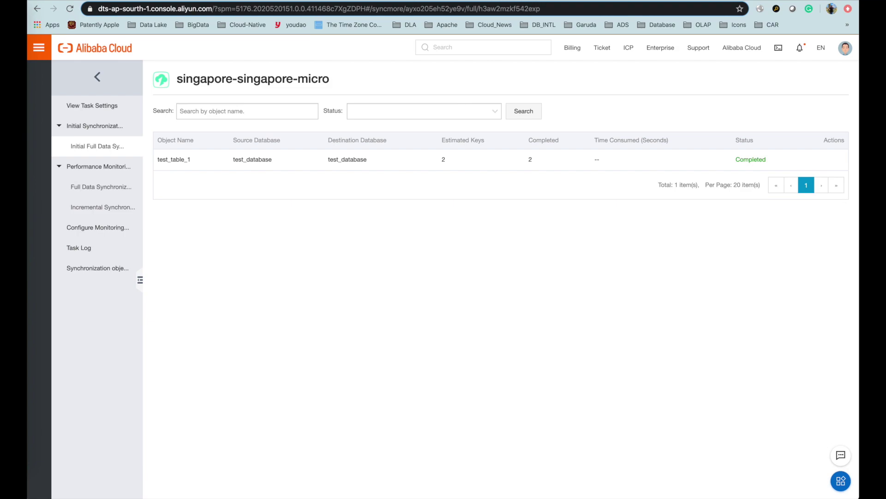
pyautogui.hotkey('ctrl', 'Tab')
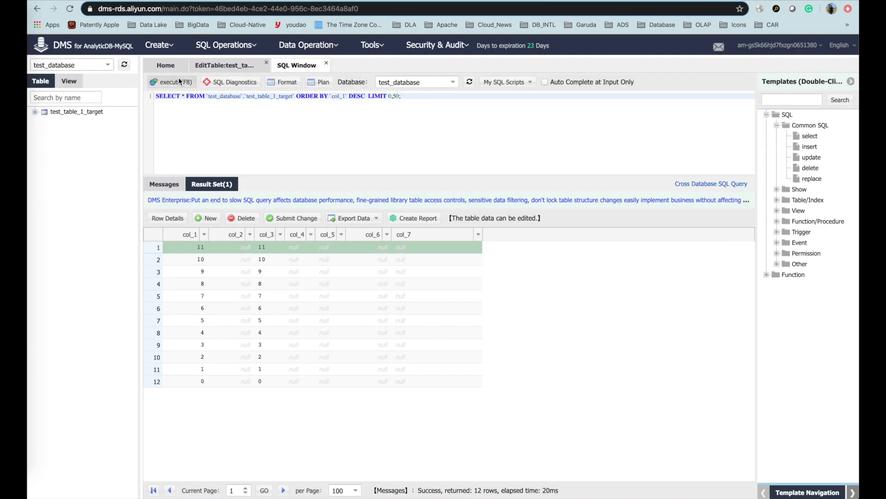
pyautogui.click(173, 82)
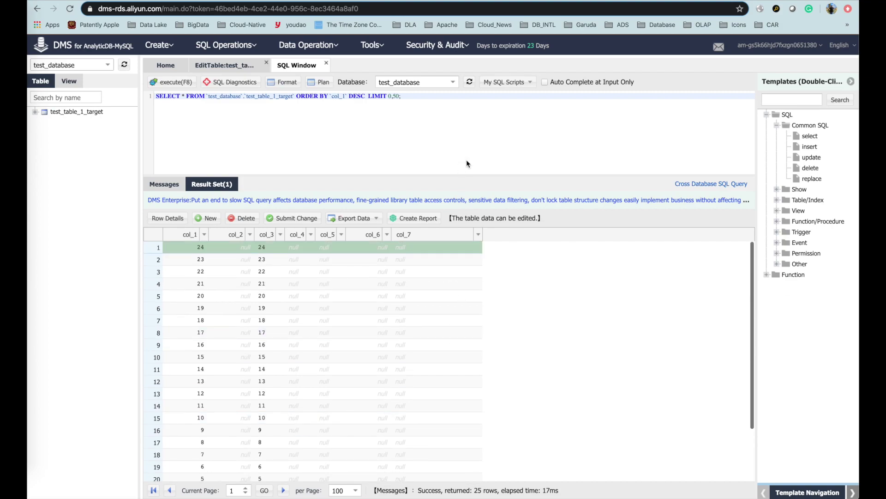
pyautogui.press('super+Tab')
pyautogui.press('super+Tab')
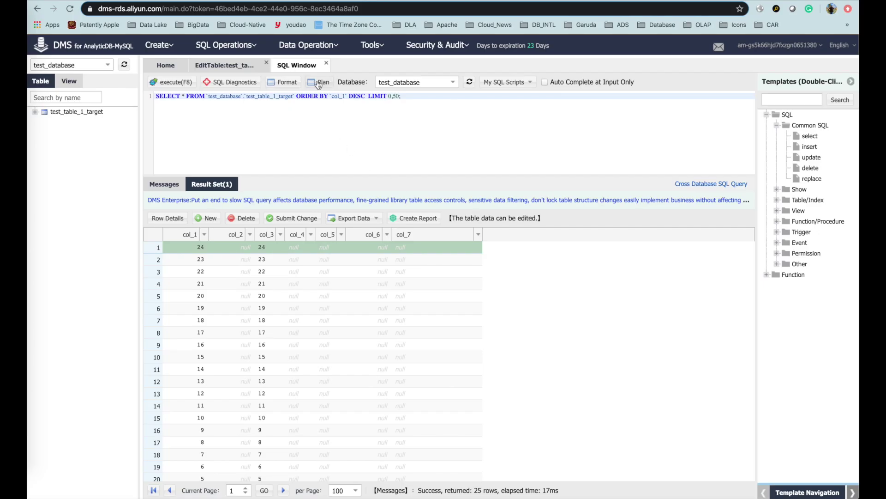